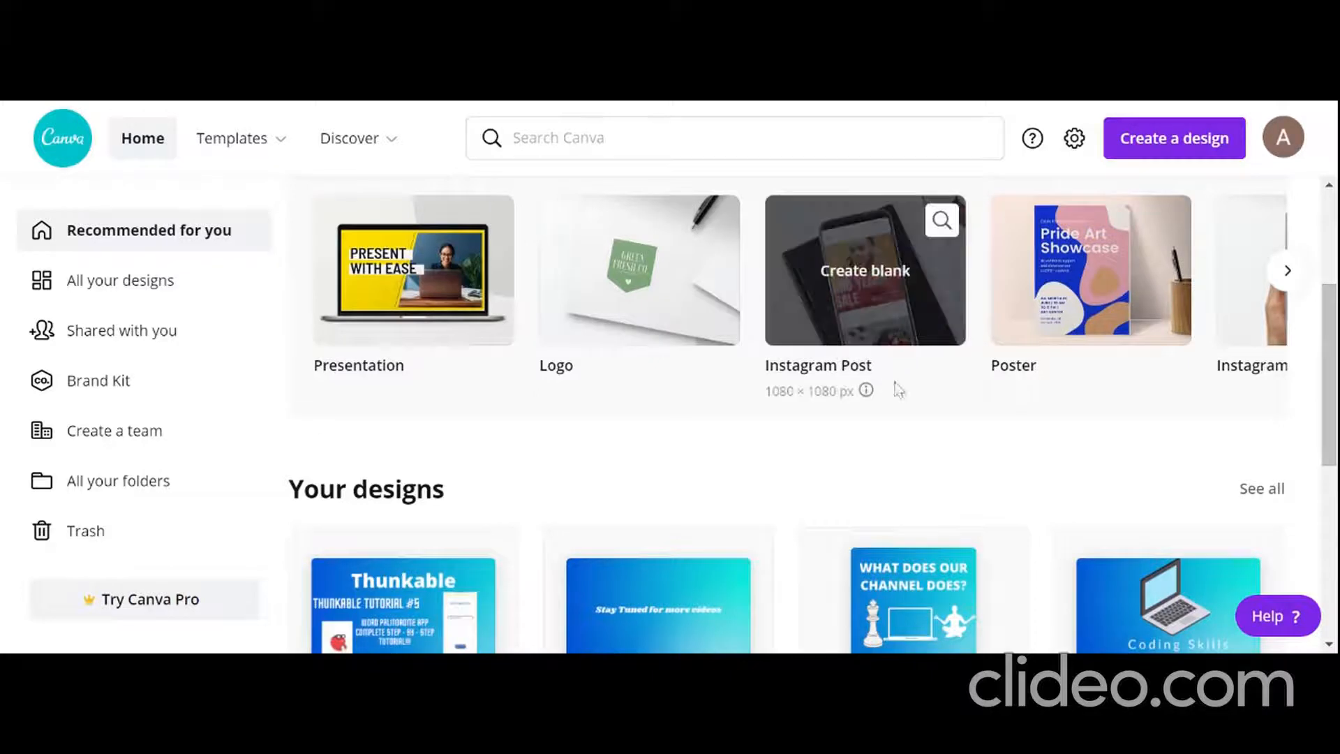
Step: Create a blank logo design from the home page
{"action": "scroll", "coordinate": [1321, 363], "scroll_direction": "up", "scroll_amount": 3}
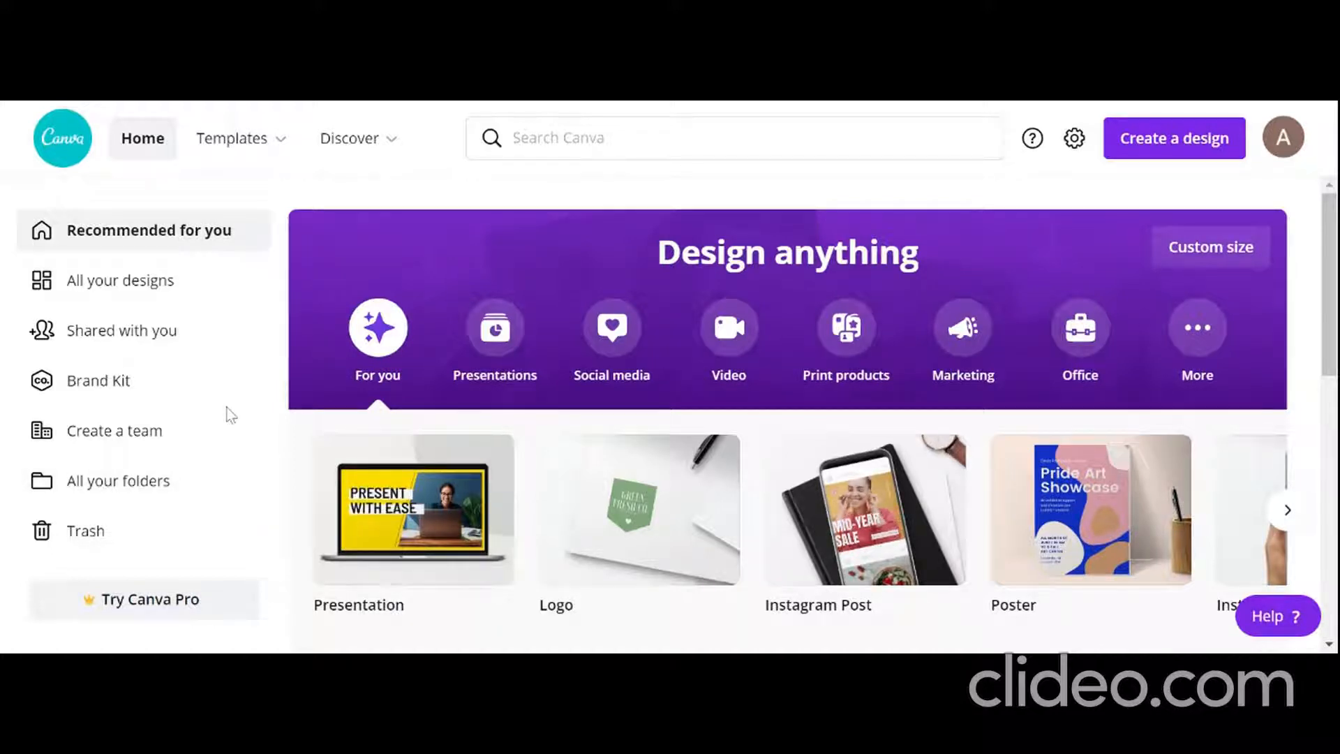
{"action": "mouse_move", "coordinate": [703, 542]}
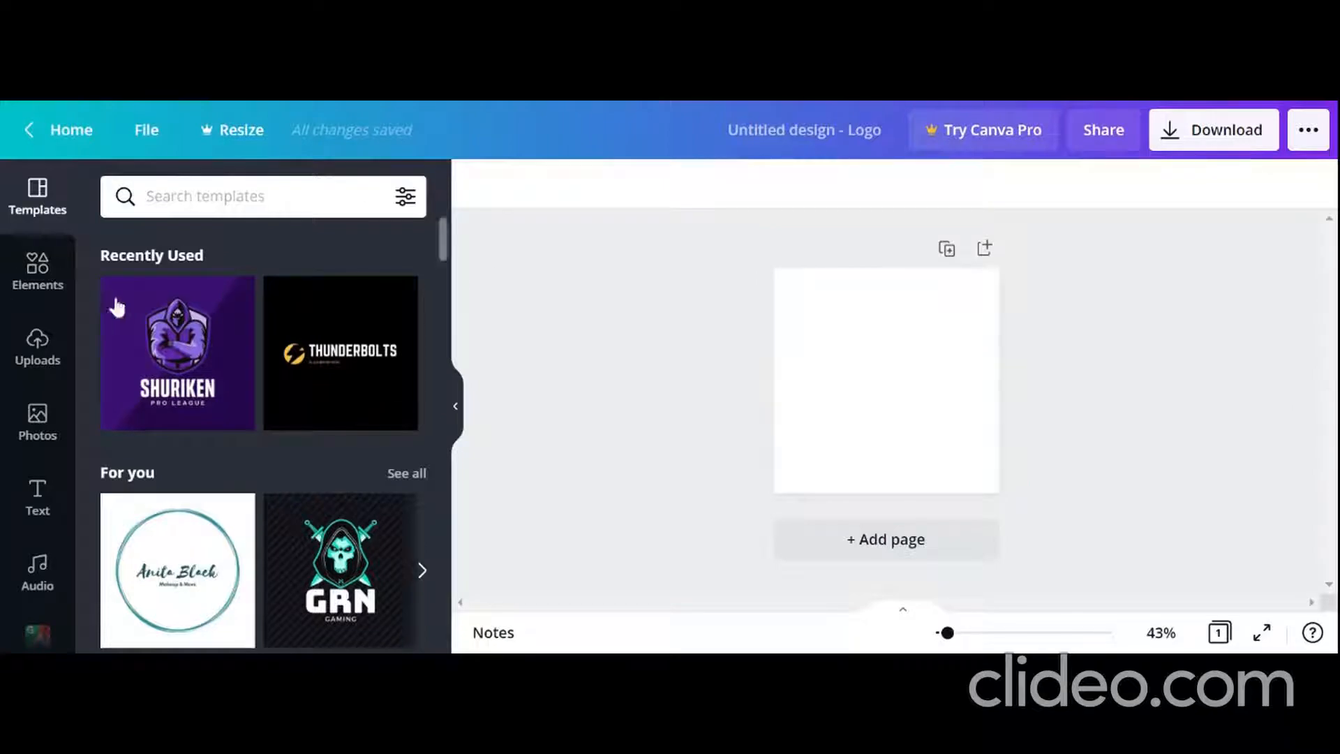
Step: Browse the logo templates and apply the free white template with the teal circle from the For you section
{"action": "left_click_drag", "start_coordinate": [444, 265], "coordinate": [444, 285]}
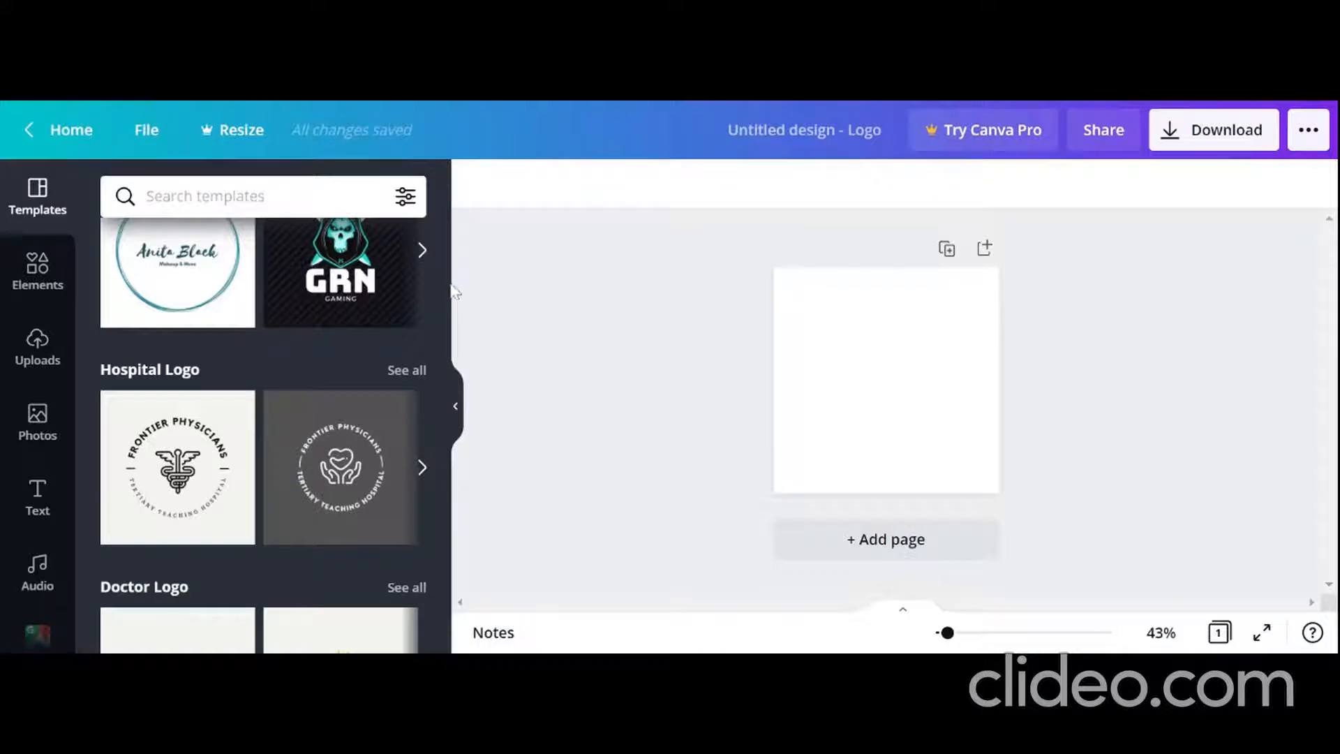
{"action": "left_click_drag", "start_coordinate": [443, 276], "coordinate": [474, 136]}
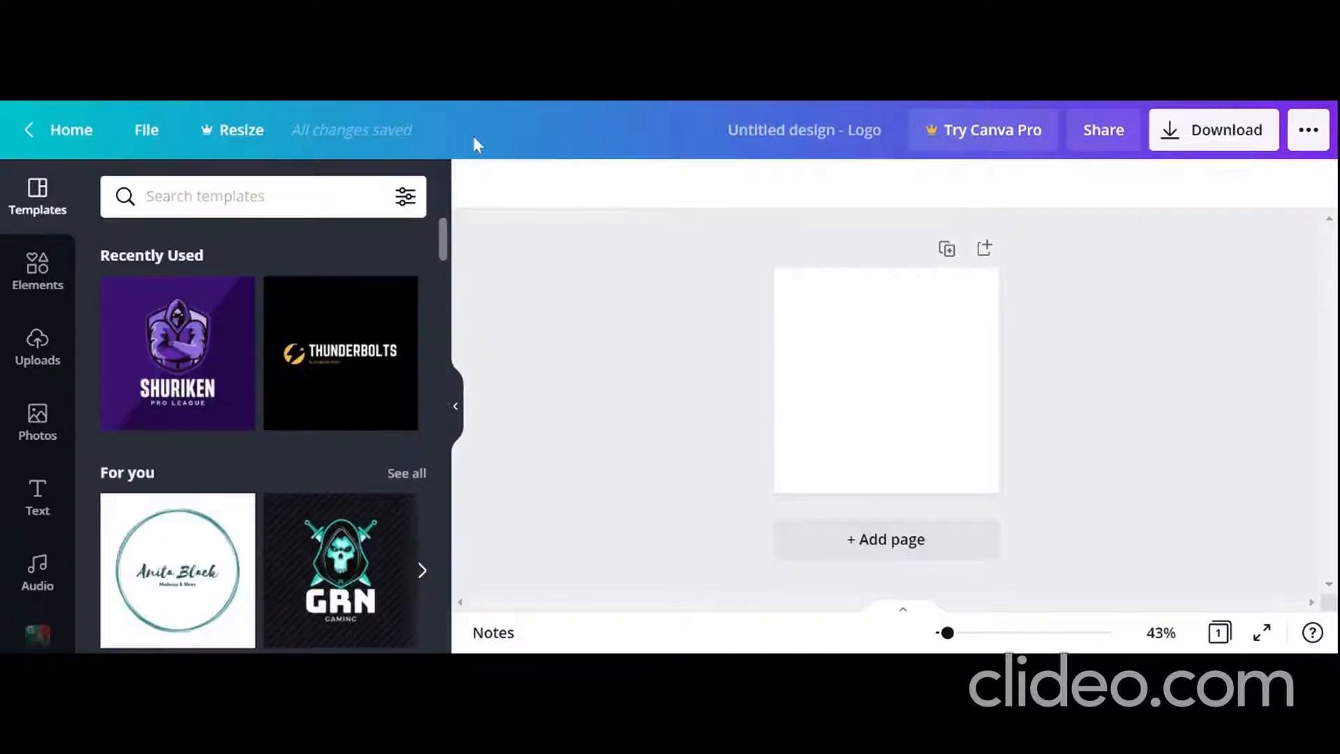
{"action": "left_click", "coordinate": [207, 579]}
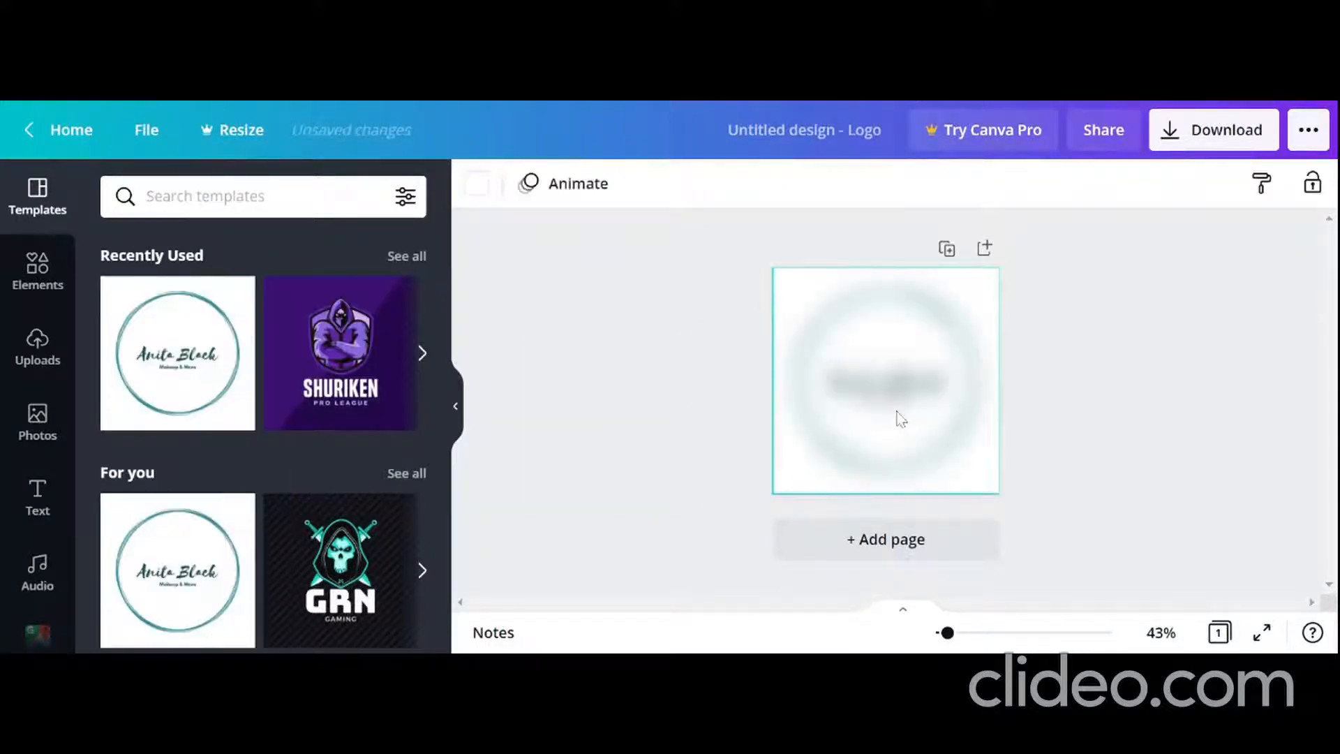
Step: Replace the main name text inside the circle with "My First LOGO"
{"action": "left_click", "coordinate": [906, 389]}
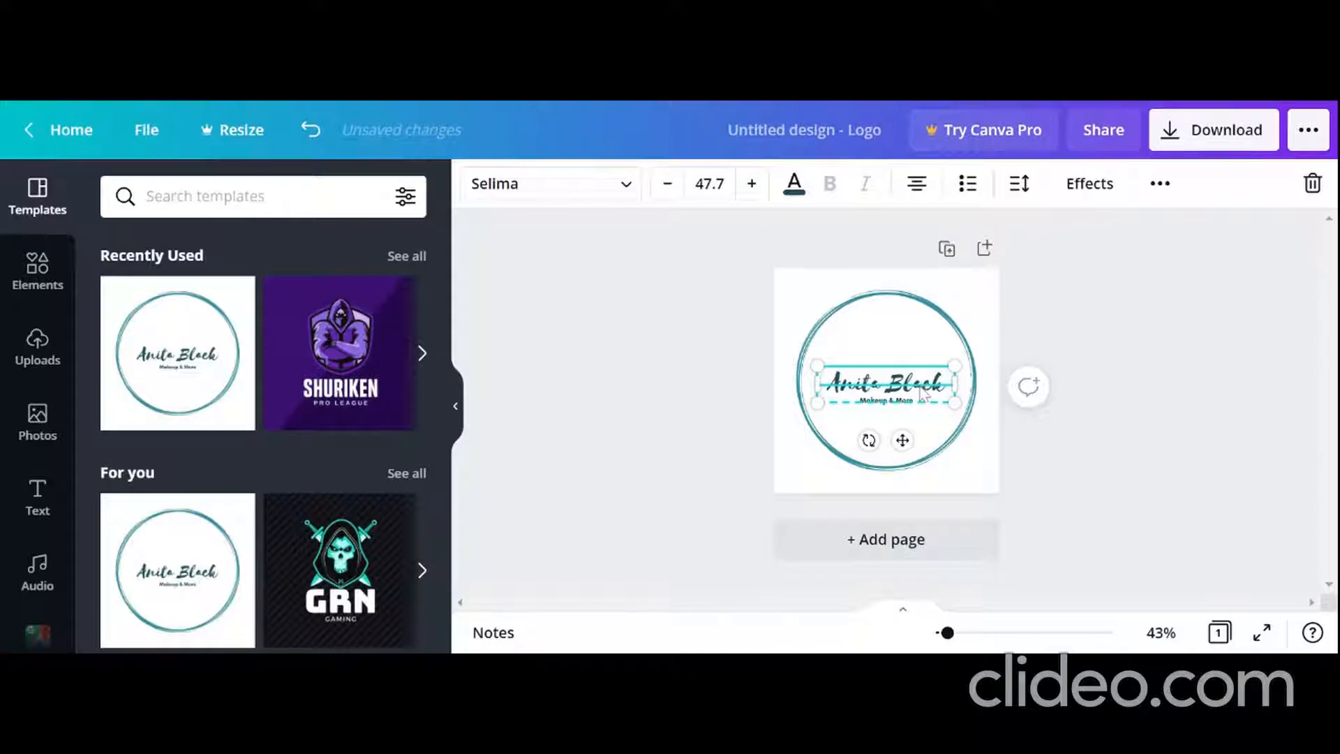
{"action": "double_click", "coordinate": [923, 392]}
{"action": "key", "text": "BackSpace"}
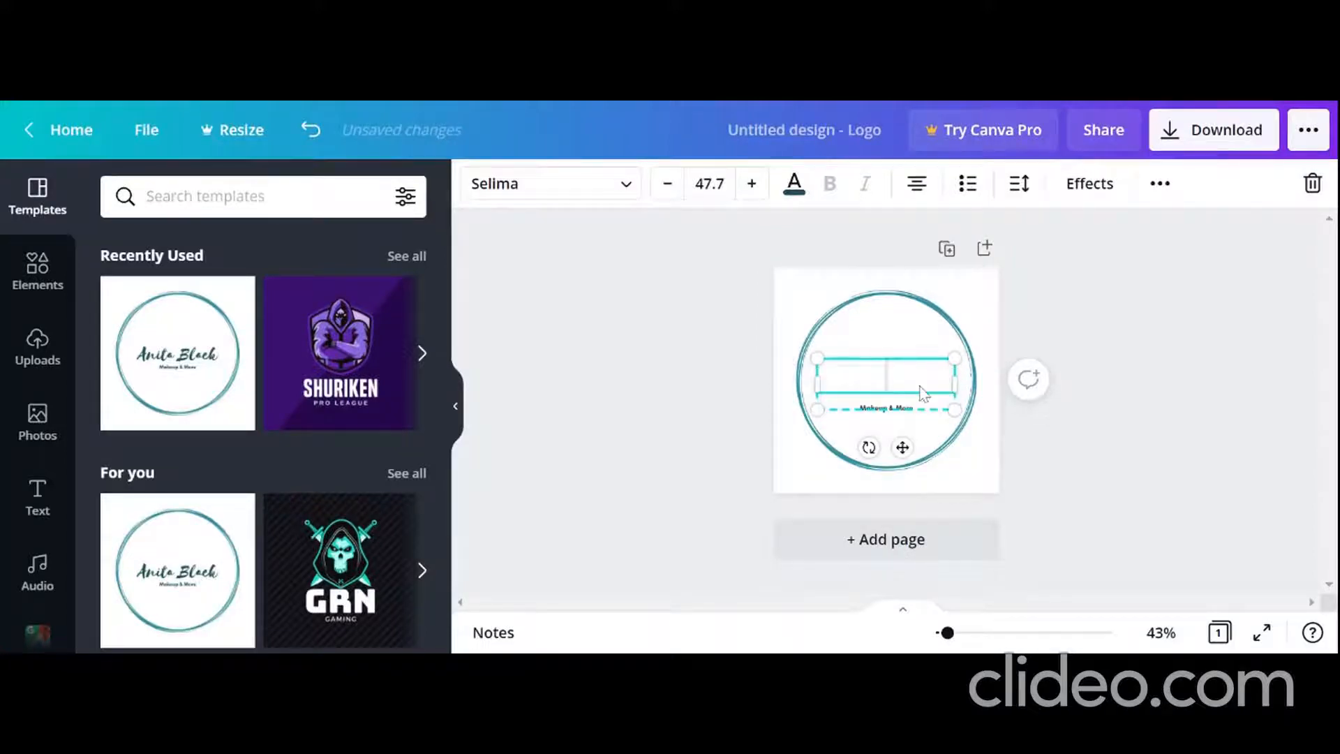
{"action": "type", "text": "My F"}
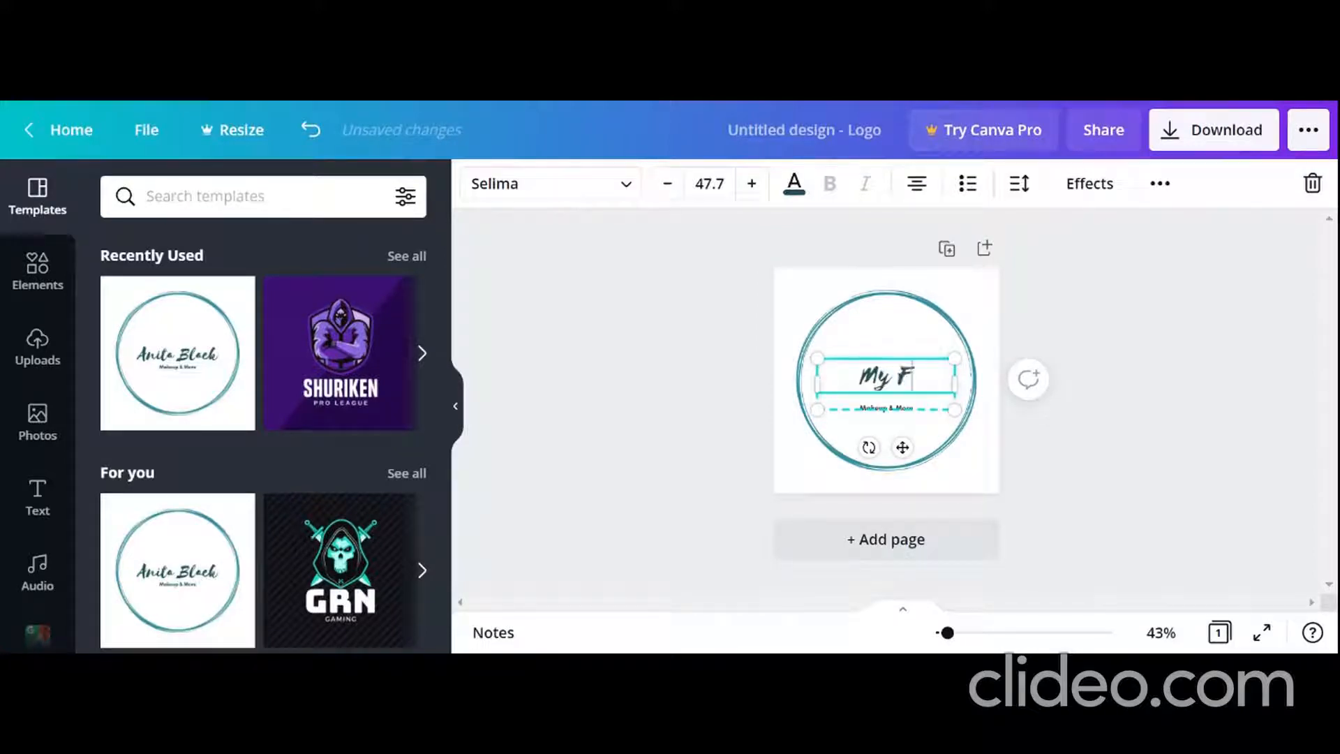
{"action": "type", "text": "irst"}
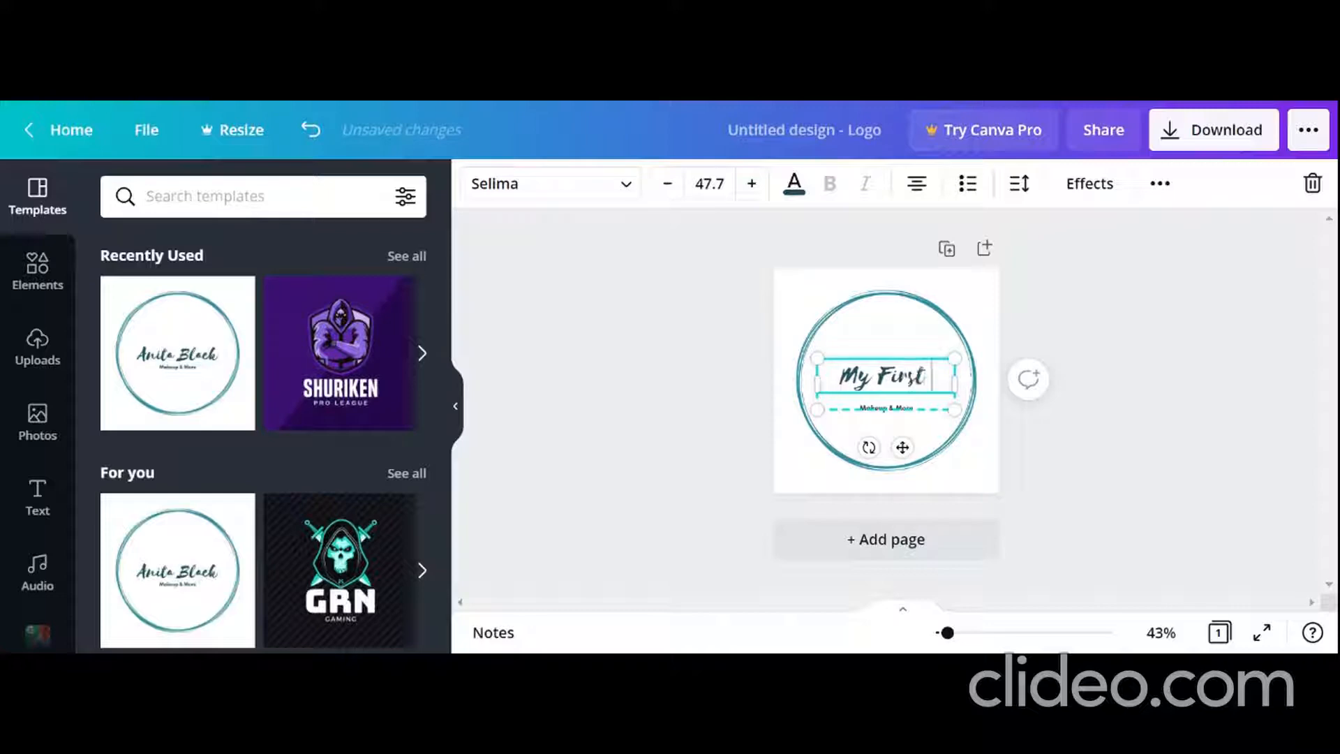
{"action": "type", "text": " LOGO"}
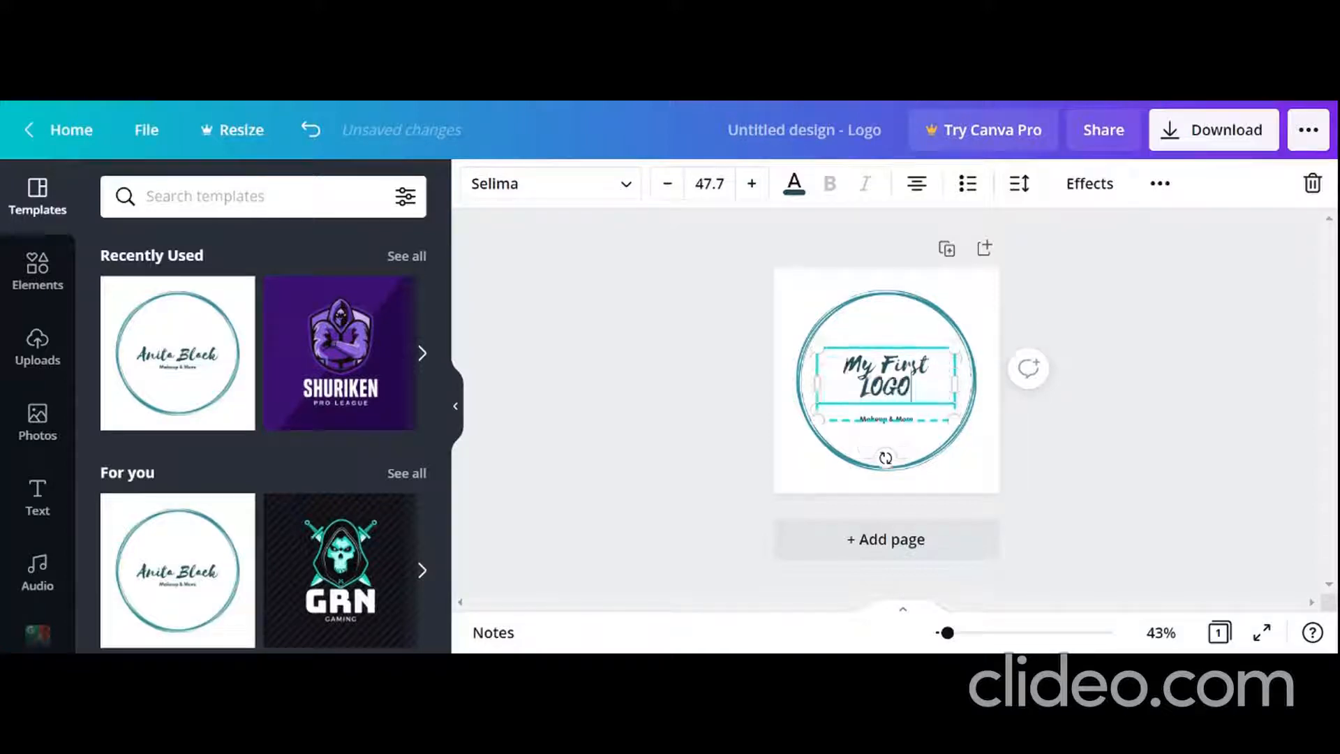
Step: Replace the "Makeup & More" tagline below the title with "My logo descreption"
{"action": "left_click", "coordinate": [884, 419]}
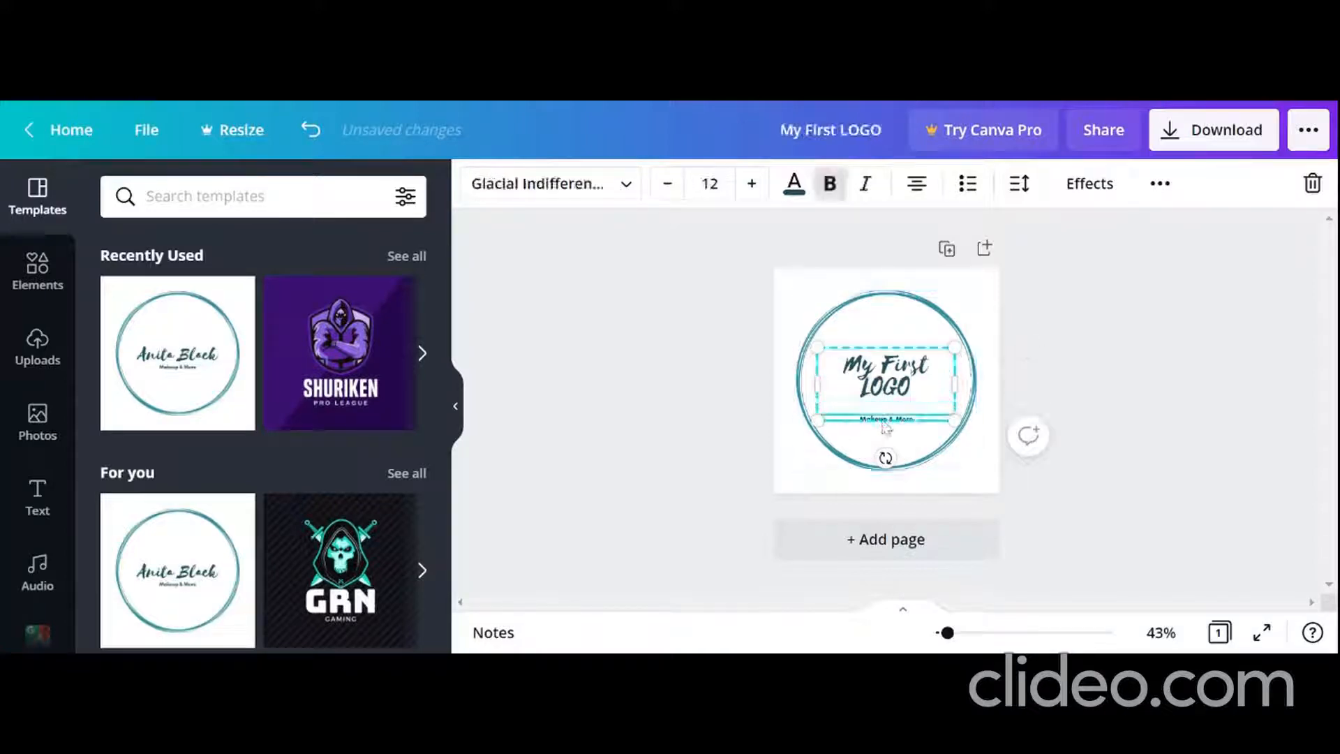
{"action": "key", "text": "ctrl+a"}
{"action": "key", "text": "BackSpace"}
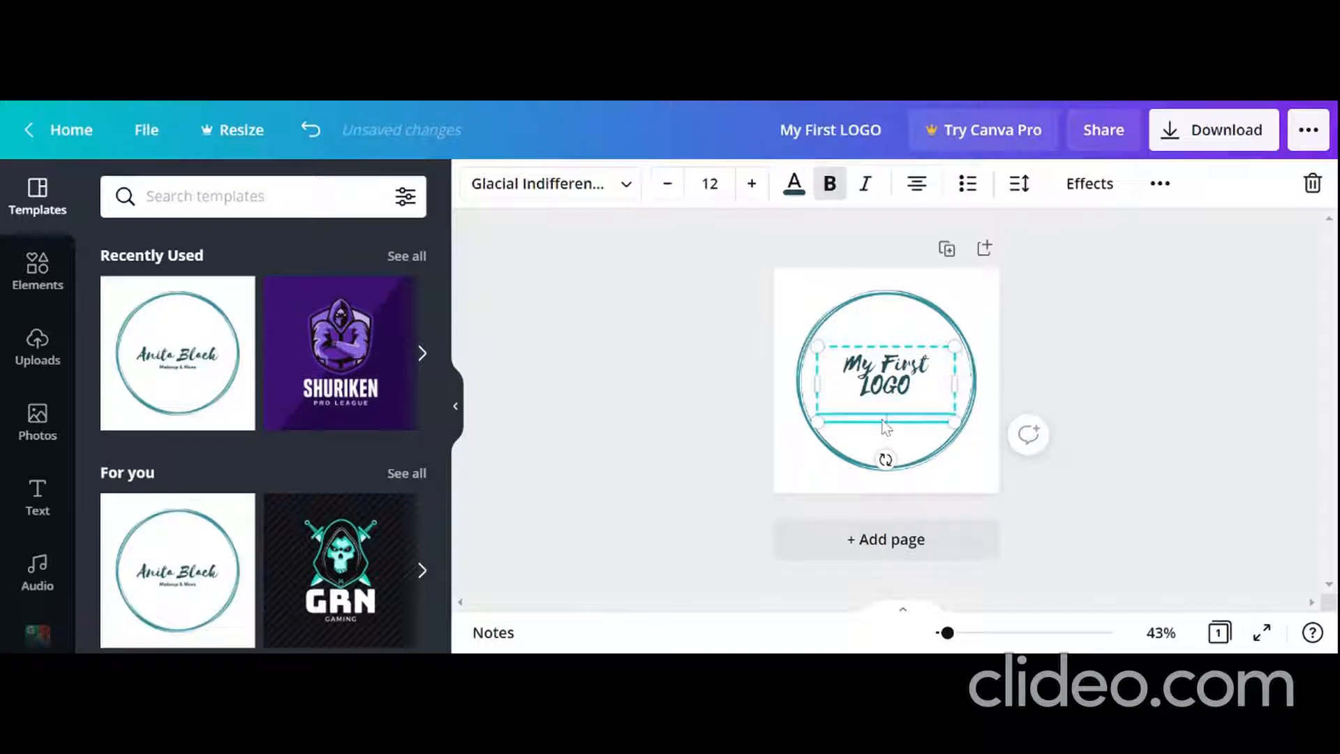
{"action": "type", "text": "M"}
{"action": "type", "text": "y logo descreption"}
{"action": "left_click", "coordinate": [987, 331]}
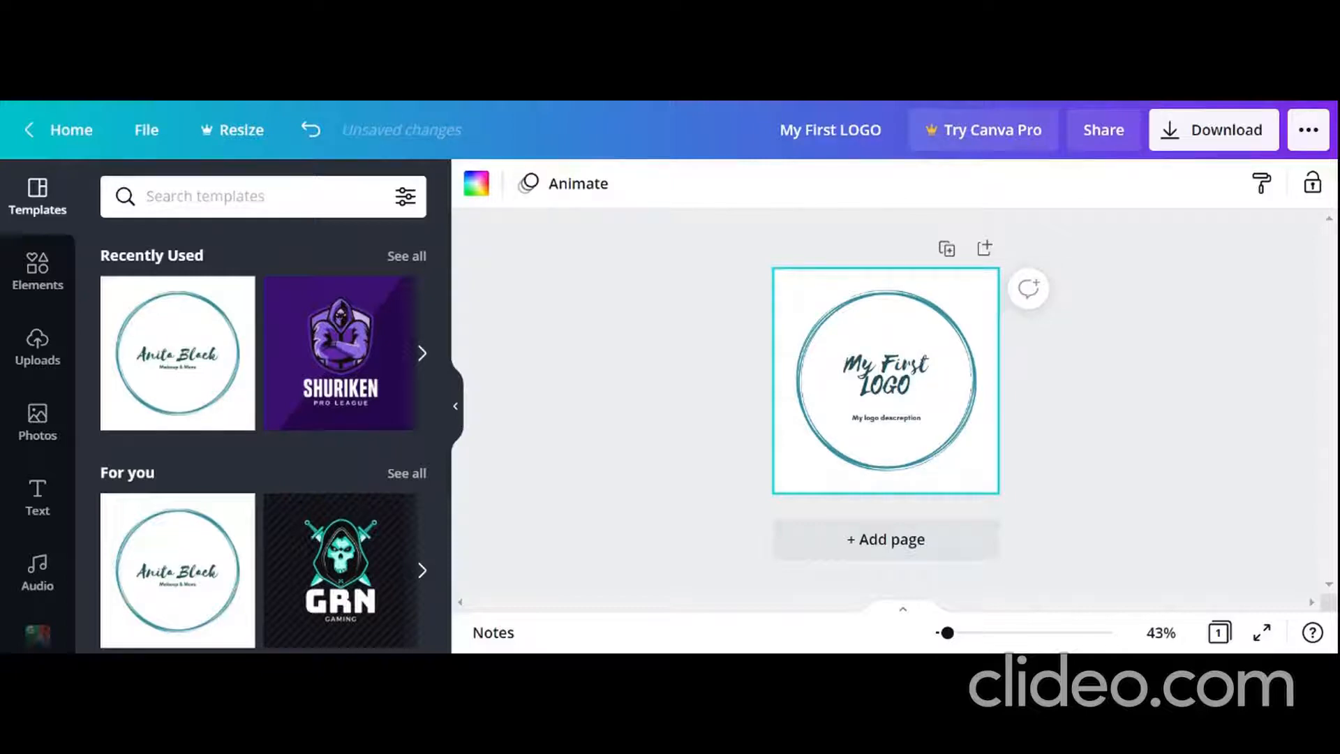
{"action": "right_click", "coordinate": [798, 289]}
{"action": "left_click", "coordinate": [788, 395]}
{"action": "right_click", "coordinate": [865, 296]}
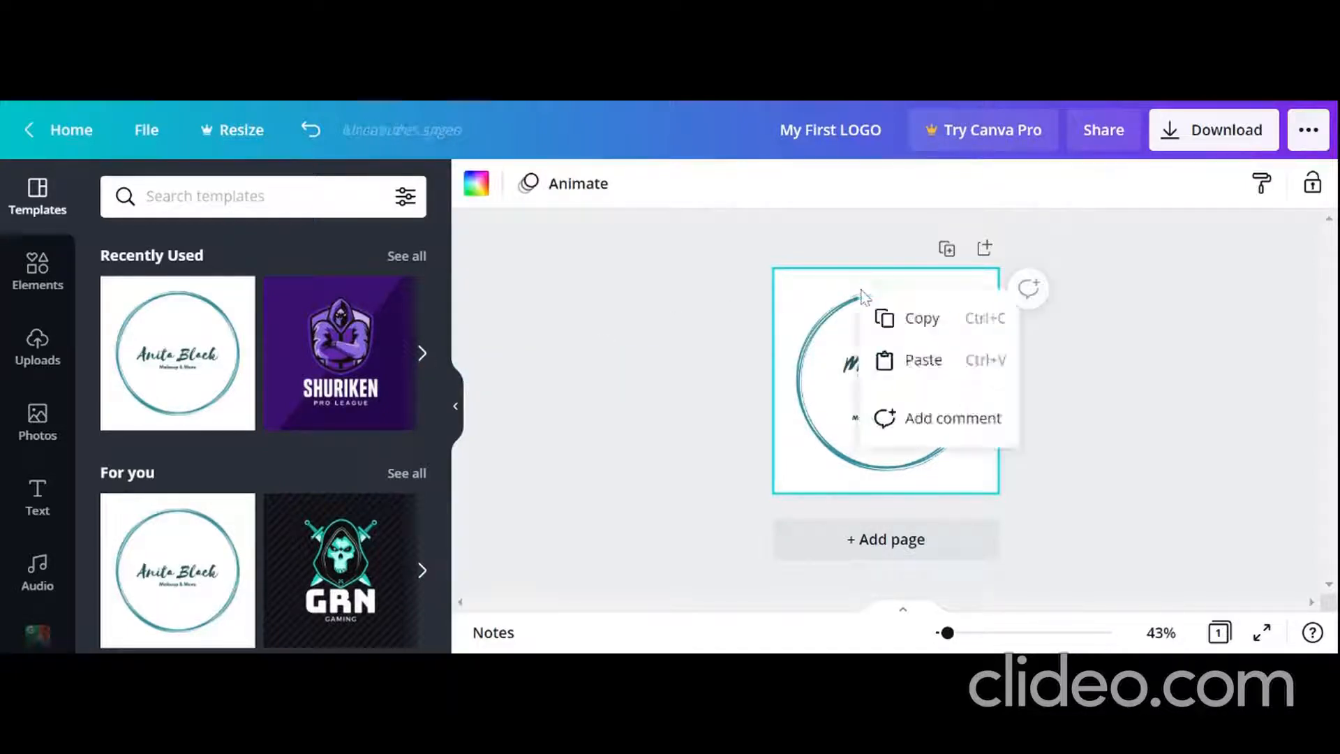
{"action": "left_click", "coordinate": [743, 300]}
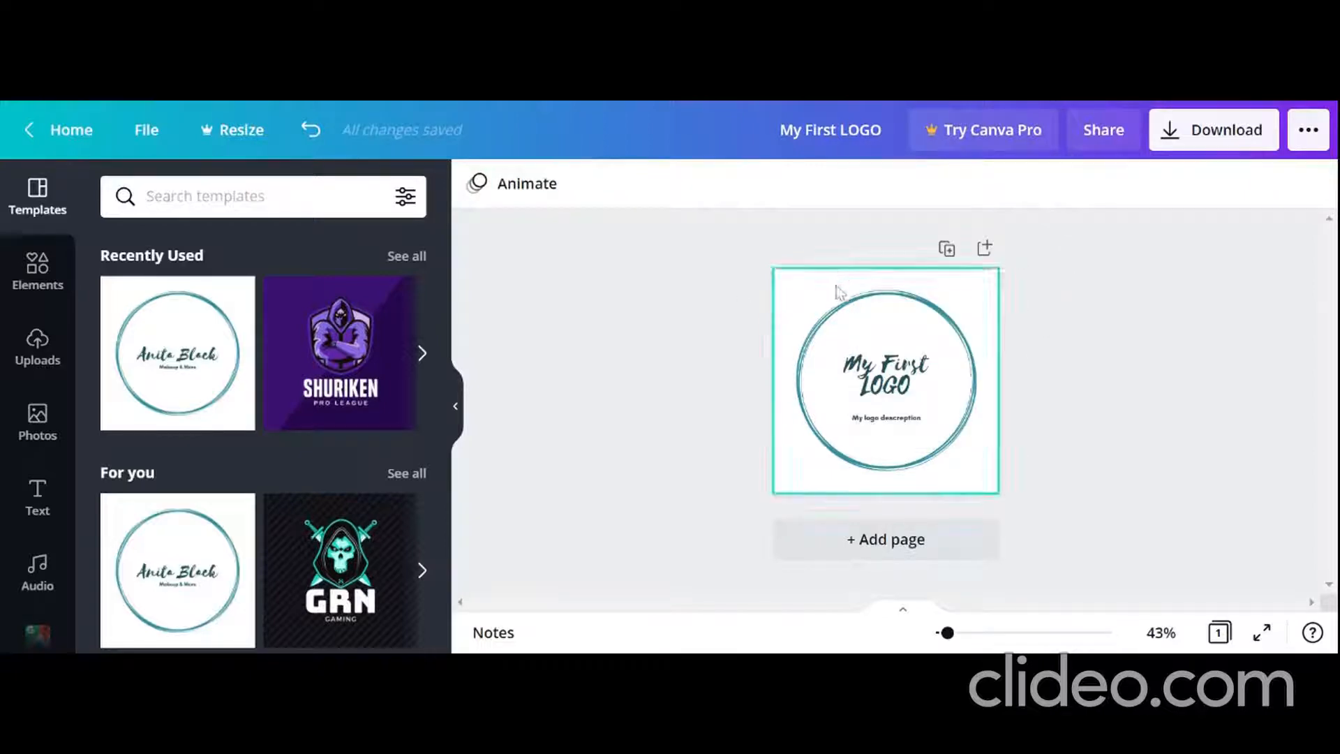
Step: Delete the title, the description and the teal circle to leave the page empty
{"action": "left_click", "coordinate": [881, 398]}
{"action": "key", "text": "Delete"}
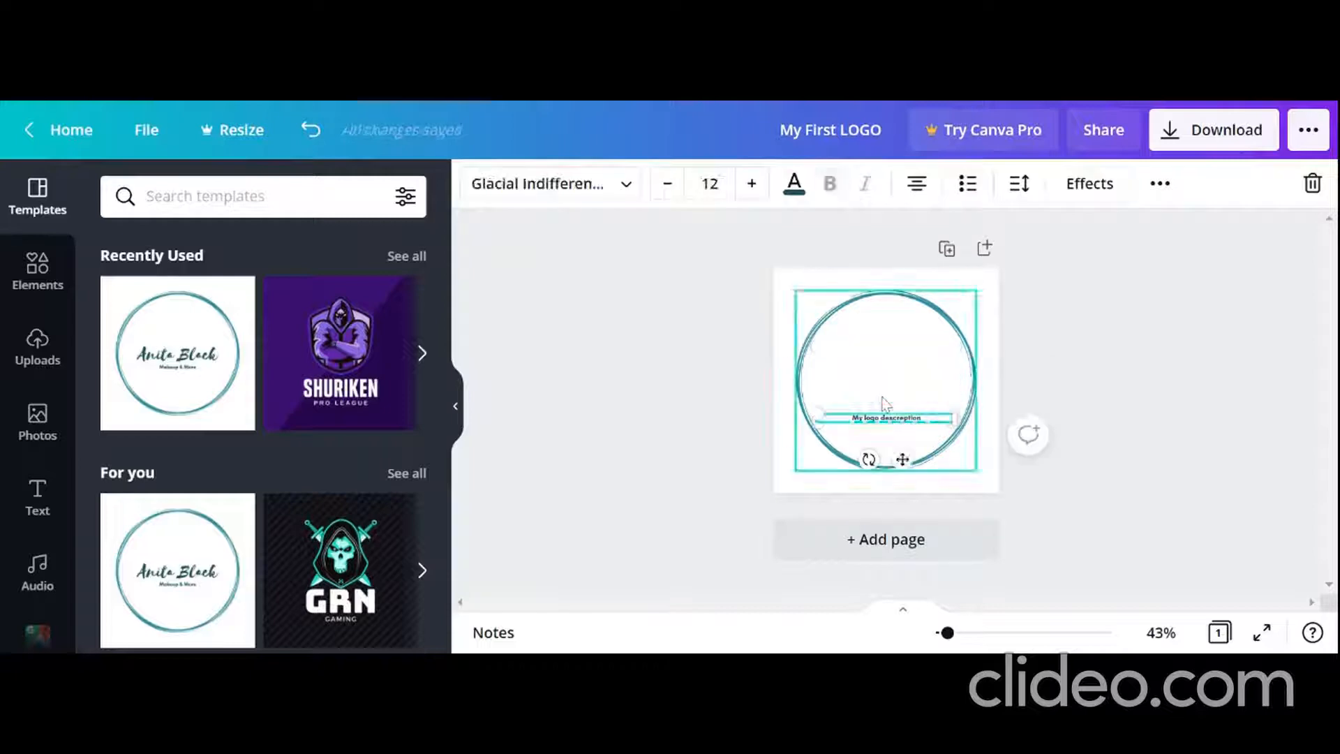
{"action": "key", "text": "Delete"}
{"action": "left_click", "coordinate": [883, 422]}
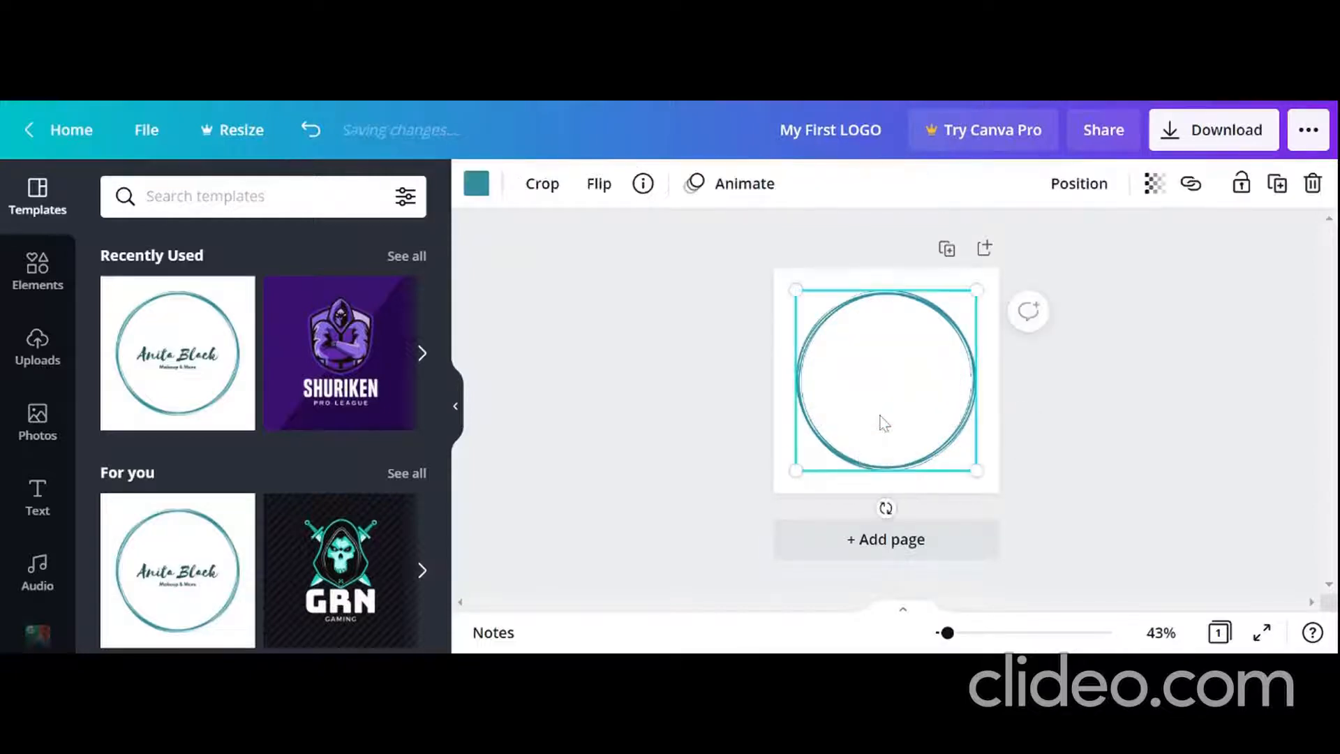
{"action": "key", "text": "Delete"}
{"action": "left_click", "coordinate": [880, 417]}
{"action": "left_click", "coordinate": [666, 385]}
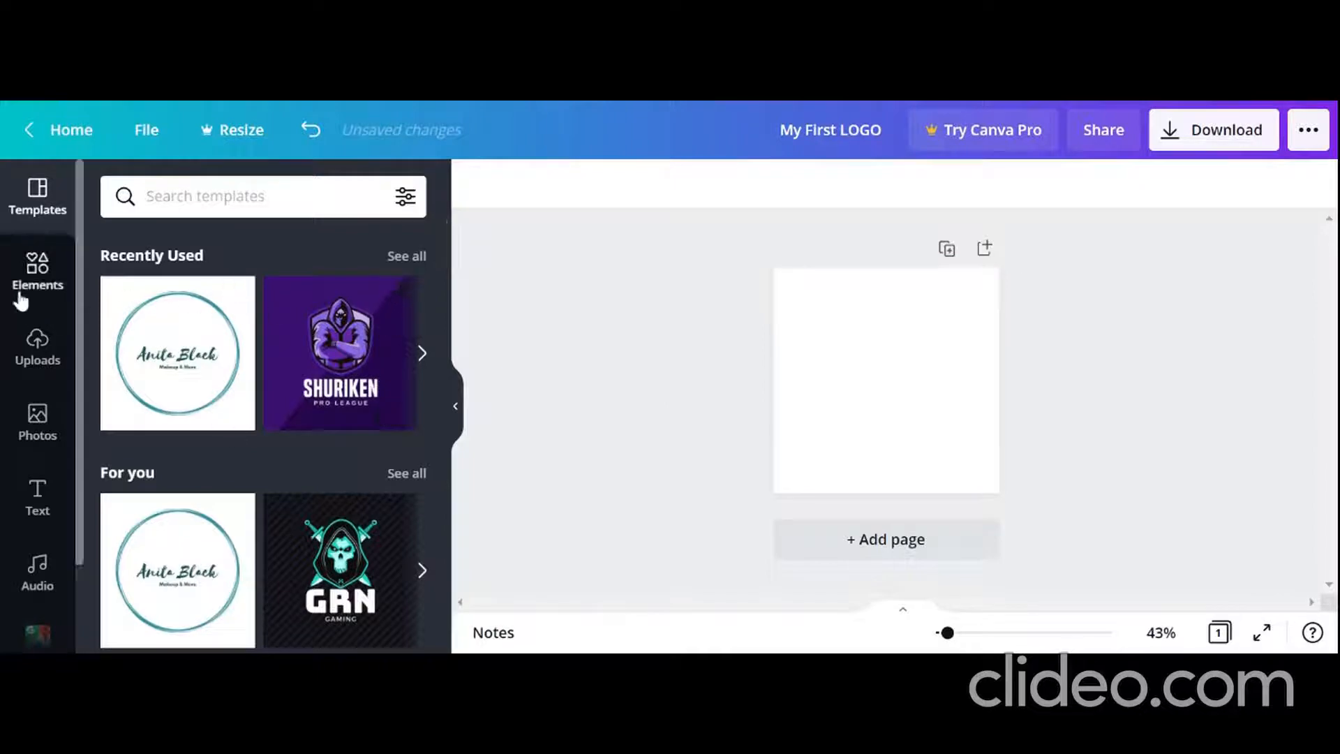
Step: Search the elements for "gradient" and add the pink-to-blue gradient image to the page
{"action": "left_click", "coordinate": [37, 273]}
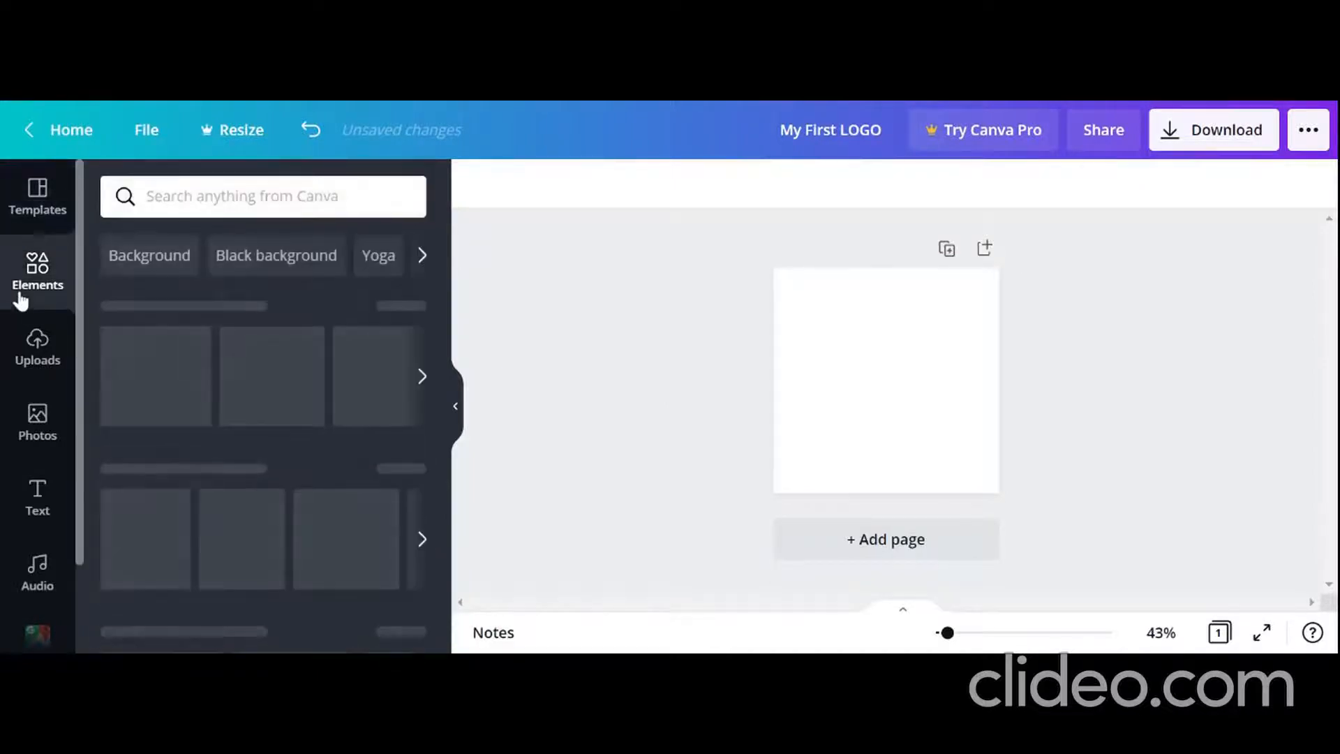
{"action": "left_click", "coordinate": [241, 196]}
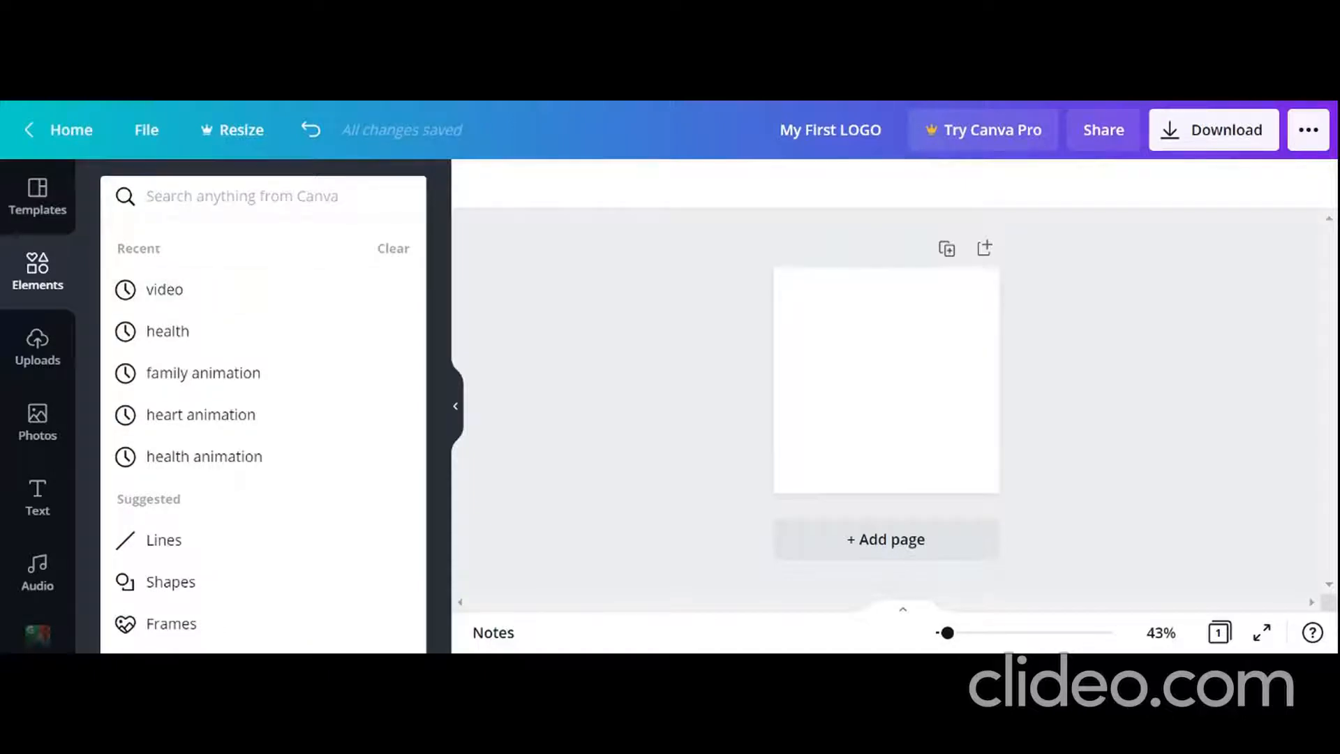
{"action": "type", "text": "gradient"}
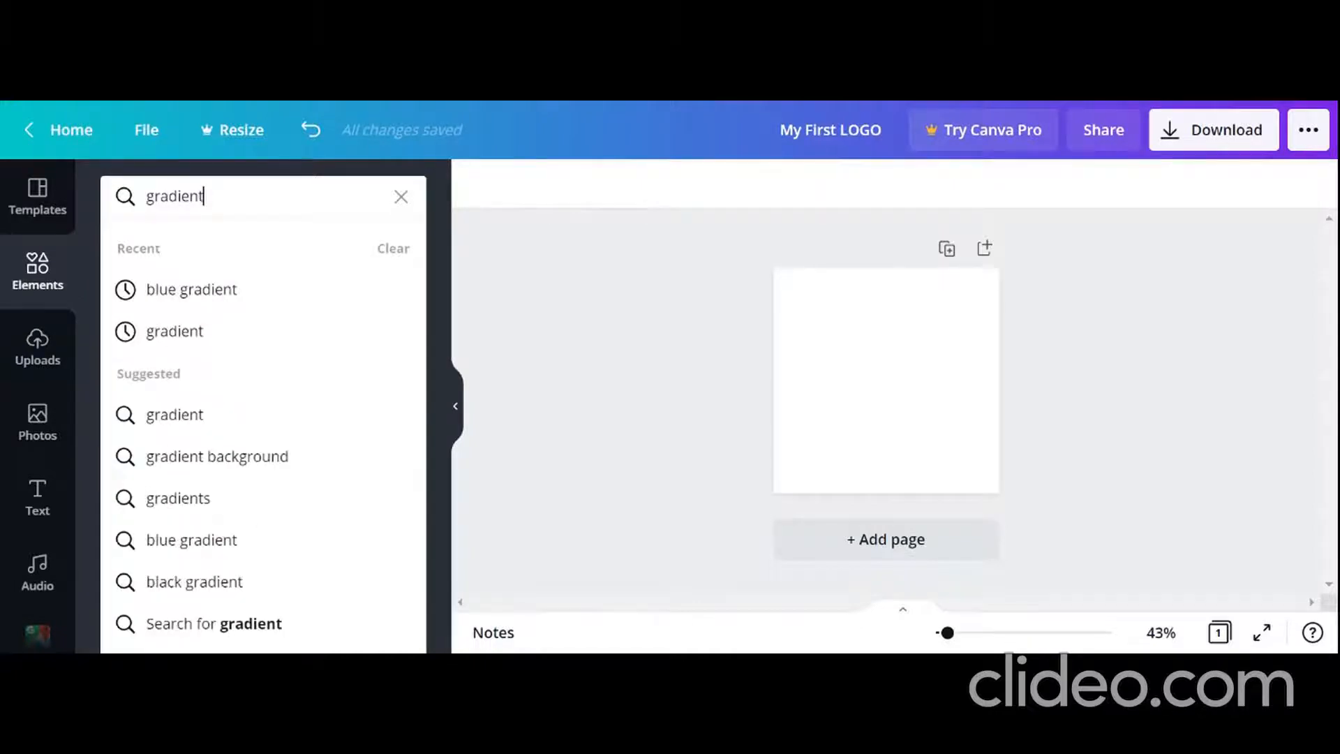
{"action": "key", "text": "Return"}
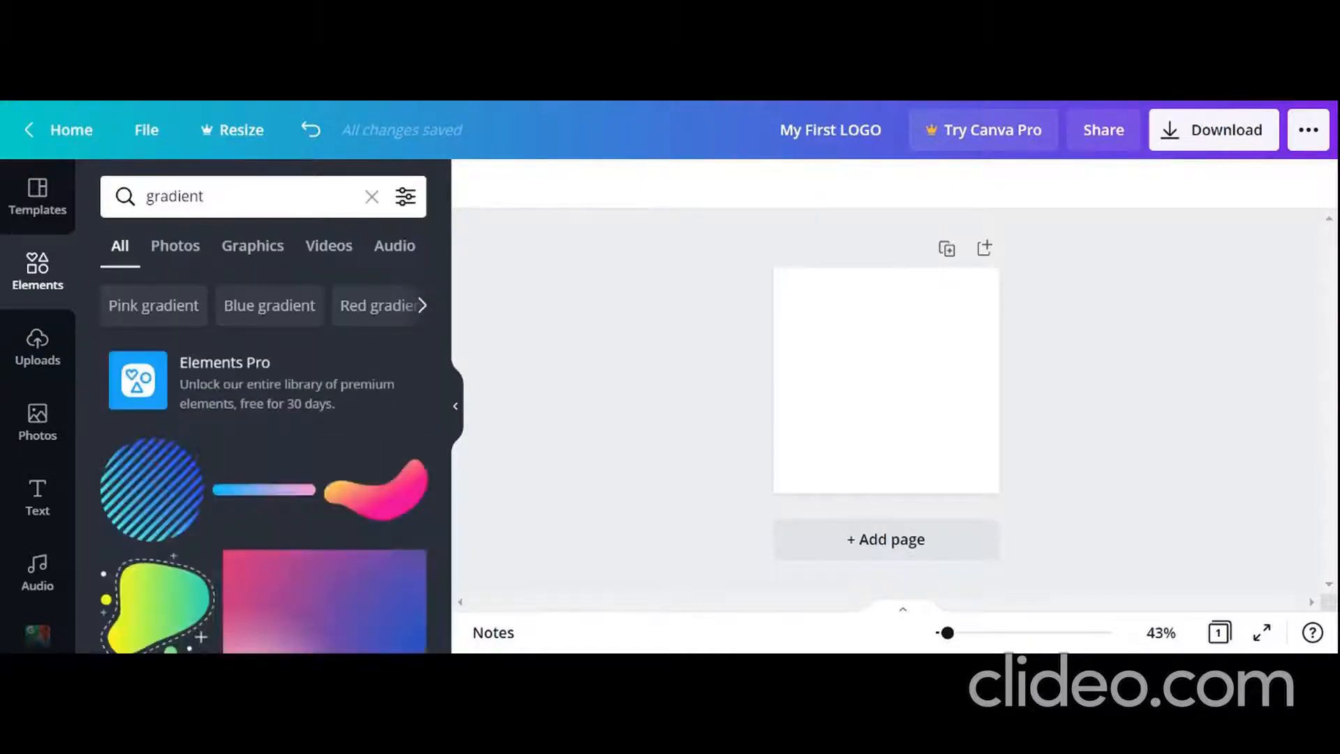
{"action": "left_click_drag", "start_coordinate": [442, 290], "coordinate": [457, 327]}
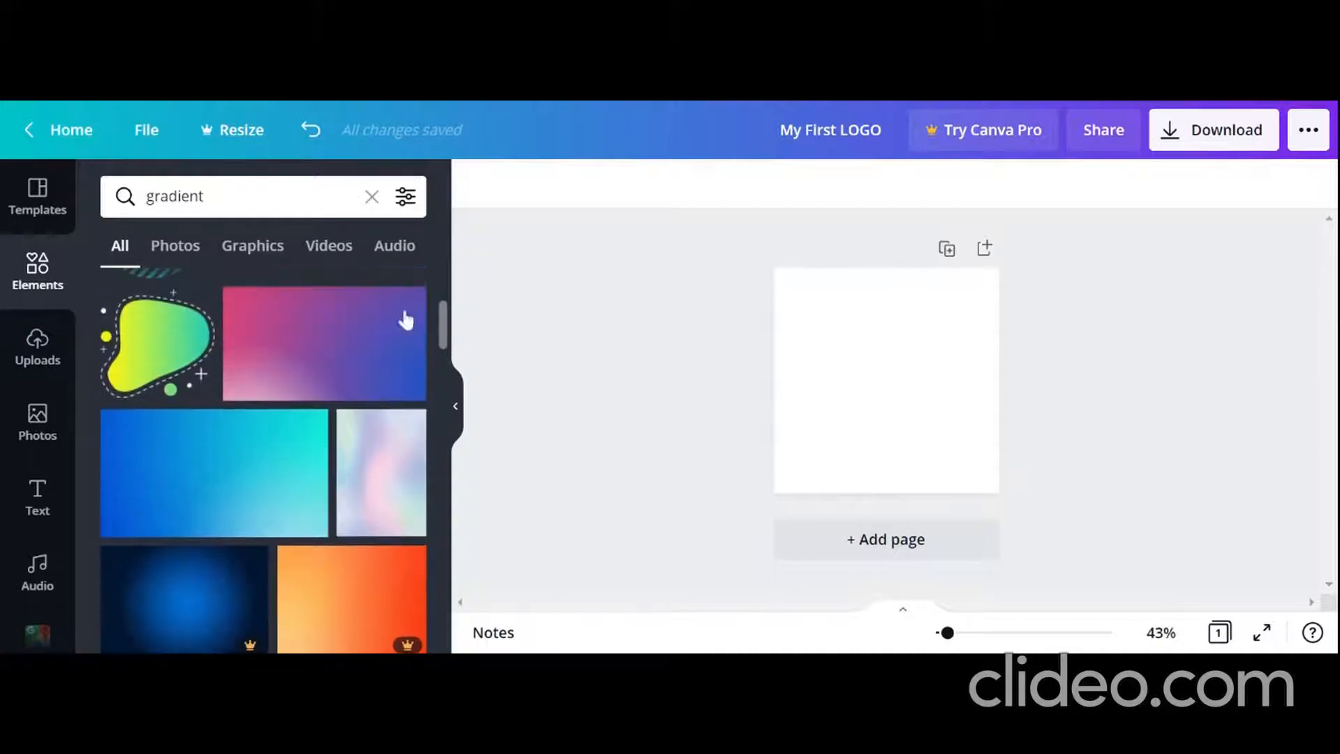
{"action": "left_click", "coordinate": [353, 337]}
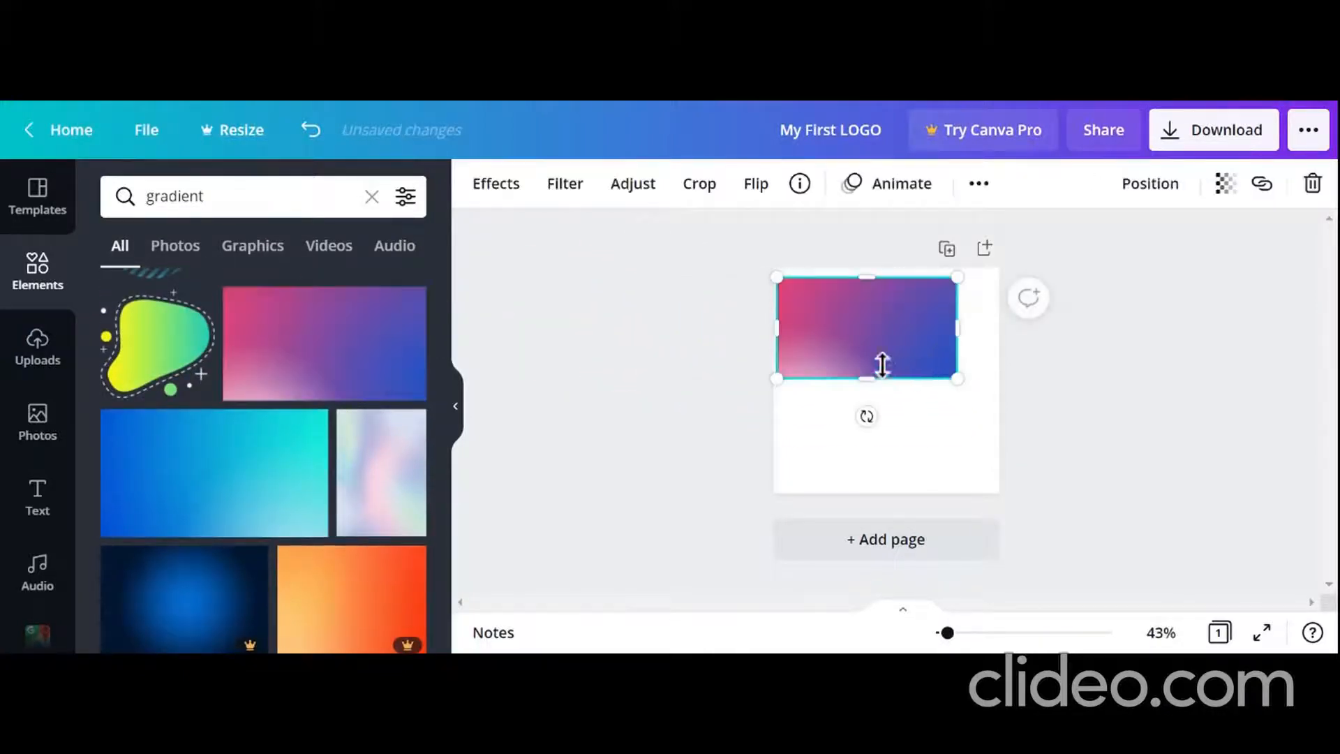
Step: Set the gradient image as the page background and clear the elements search
{"action": "right_click", "coordinate": [868, 335]}
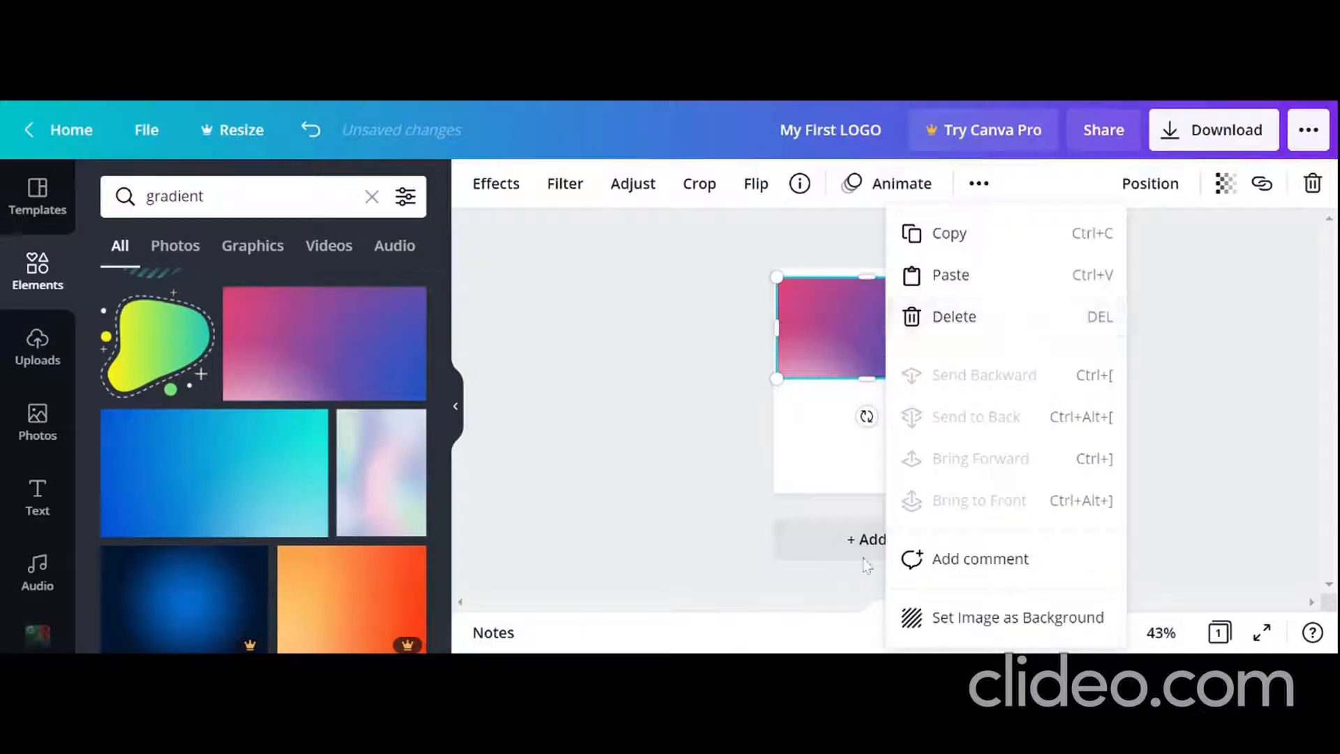
{"action": "left_click", "coordinate": [936, 623]}
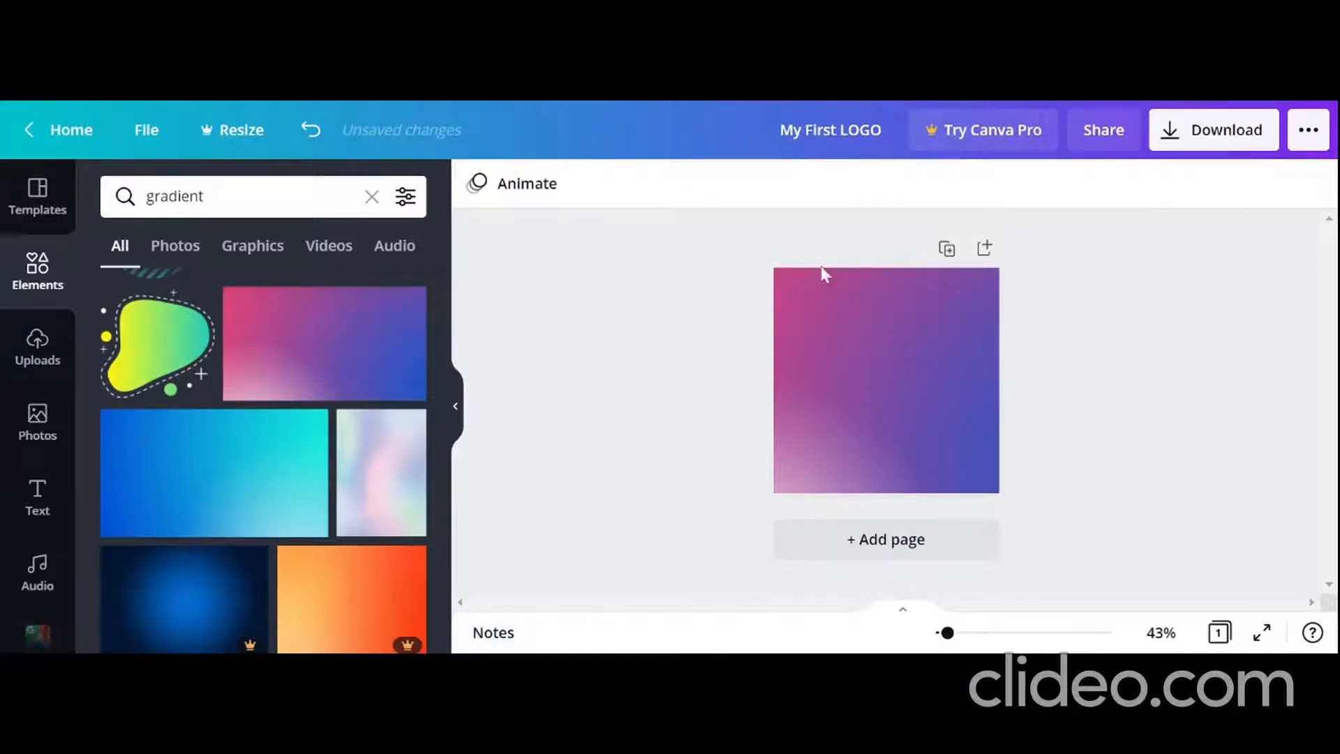
{"action": "left_click", "coordinate": [373, 197]}
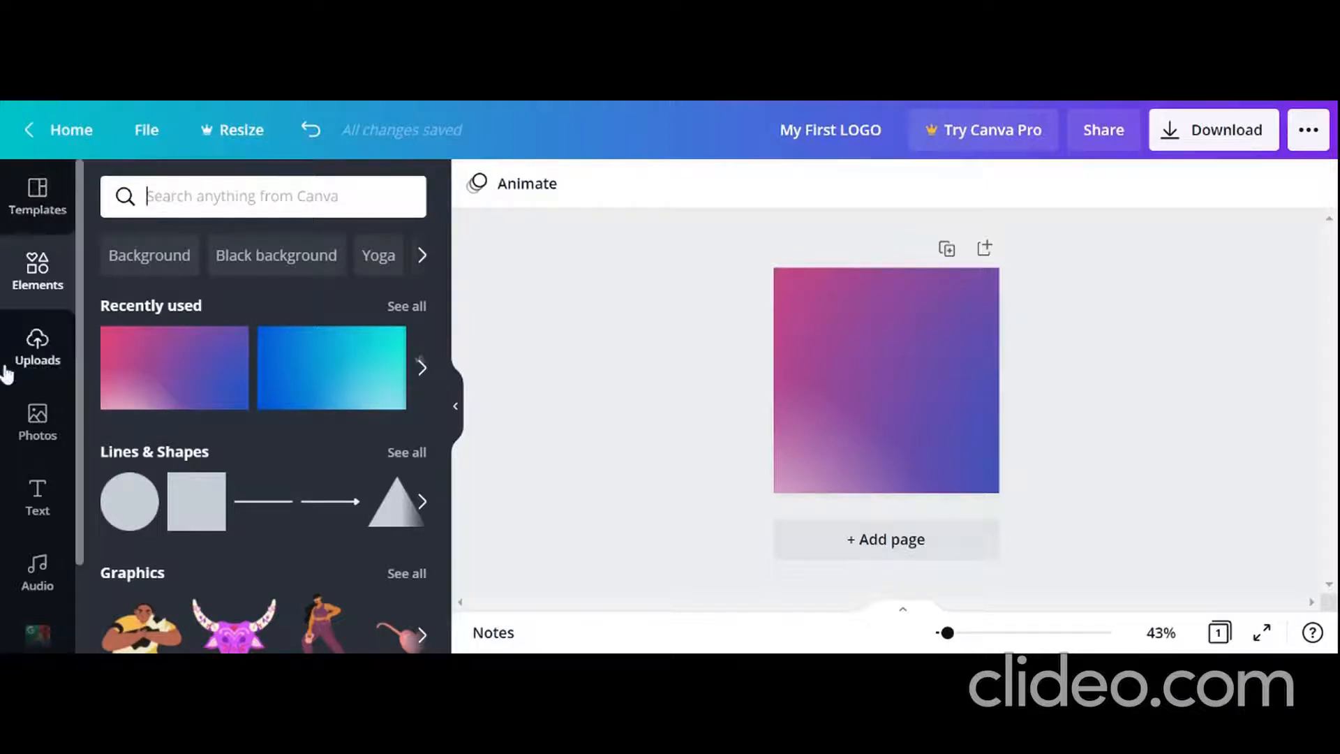
Step: Add a heading text box to the page and browse the font combinations
{"action": "left_click", "coordinate": [38, 497]}
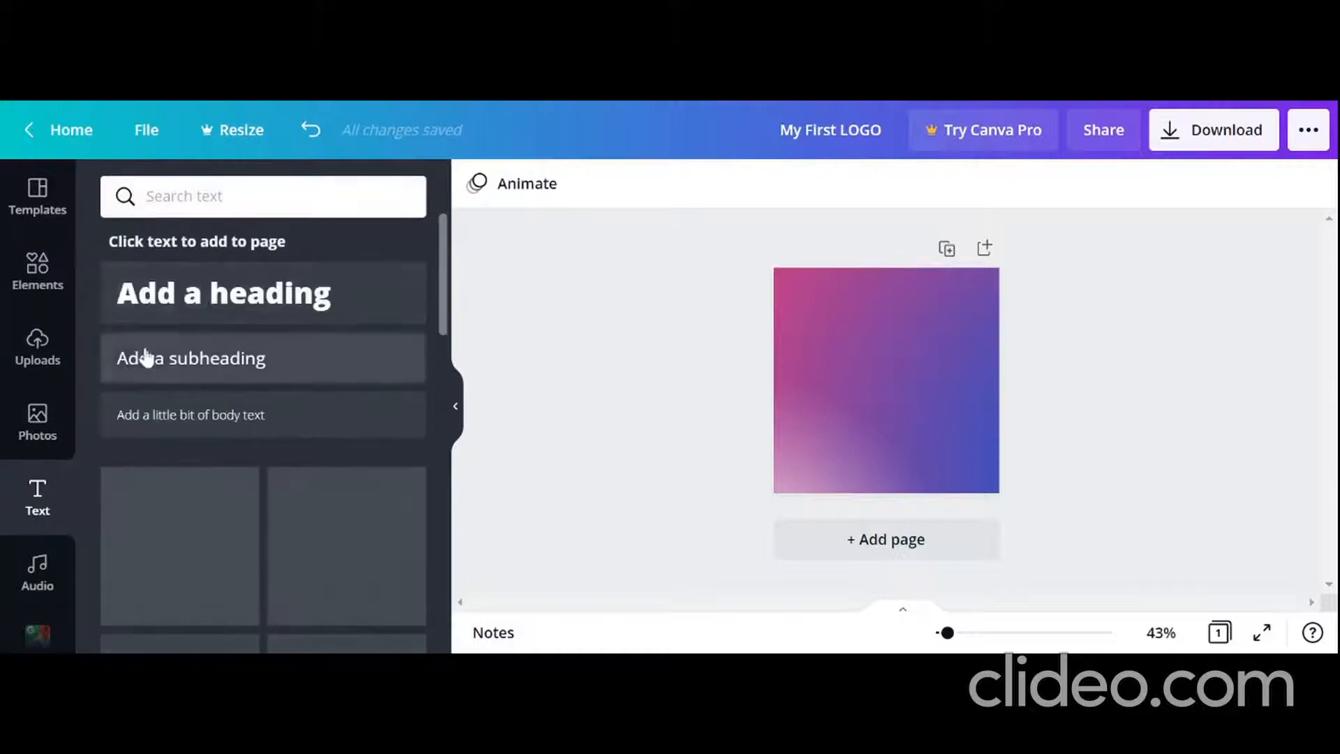
{"action": "left_click", "coordinate": [194, 305]}
{"action": "left_click", "coordinate": [869, 381]}
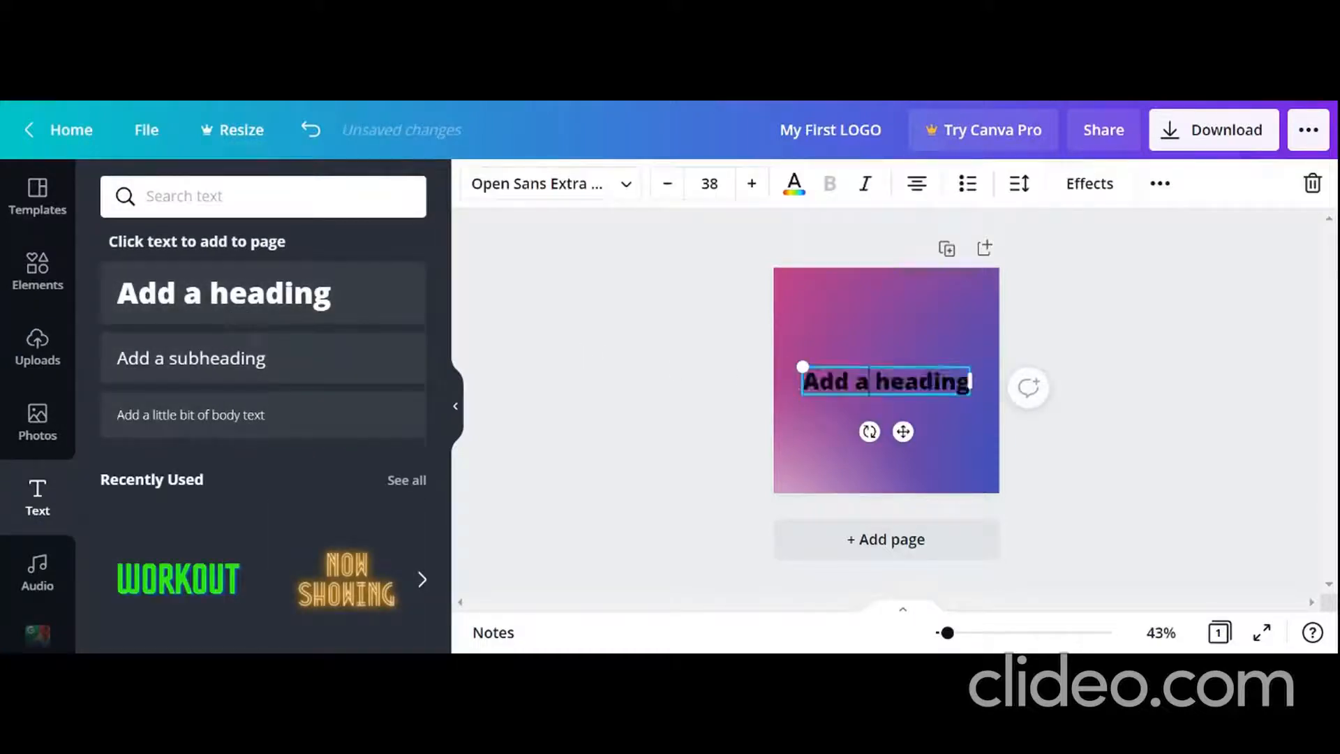
{"action": "scroll", "coordinate": [245, 527], "scroll_direction": "down", "scroll_amount": 8}
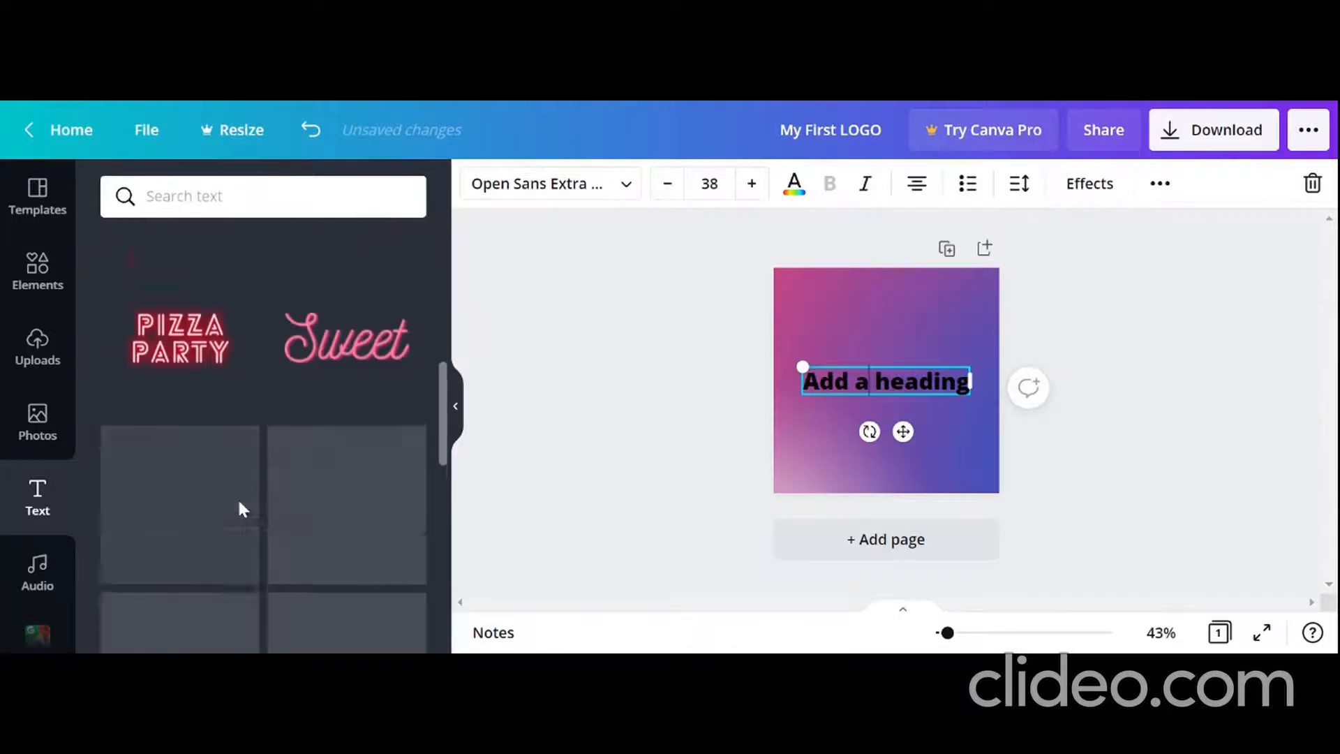
{"action": "scroll", "coordinate": [240, 509], "scroll_direction": "up", "scroll_amount": 4}
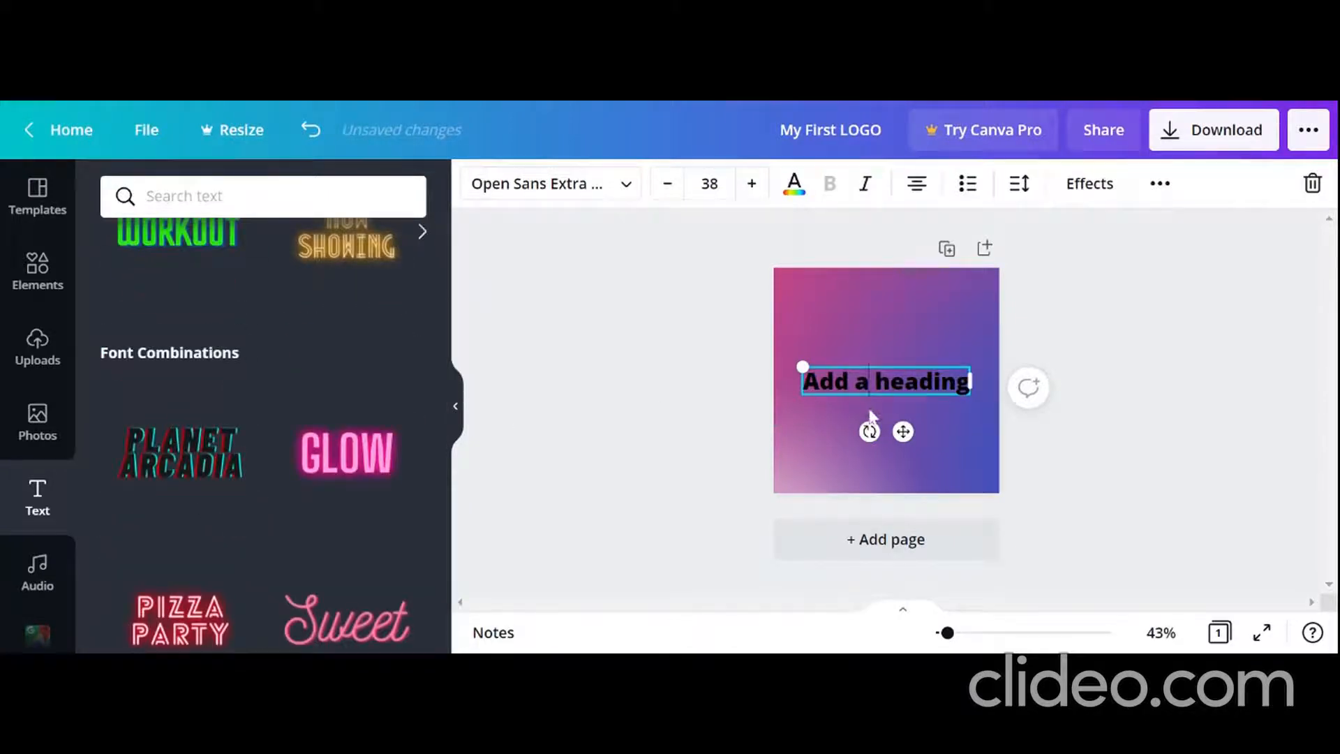
Step: Replace the heading's placeholder text with "MY logo"
{"action": "key", "text": "BackSpace"}
{"action": "key", "text": "BackSpace"}
{"action": "key", "text": "BackSpace"}
{"action": "key", "text": "BackSpace"}
{"action": "key", "text": "BackSpace"}
{"action": "key", "text": "BackSpace"}
{"action": "key", "text": "Delete"}
{"action": "key", "text": "Delete"}
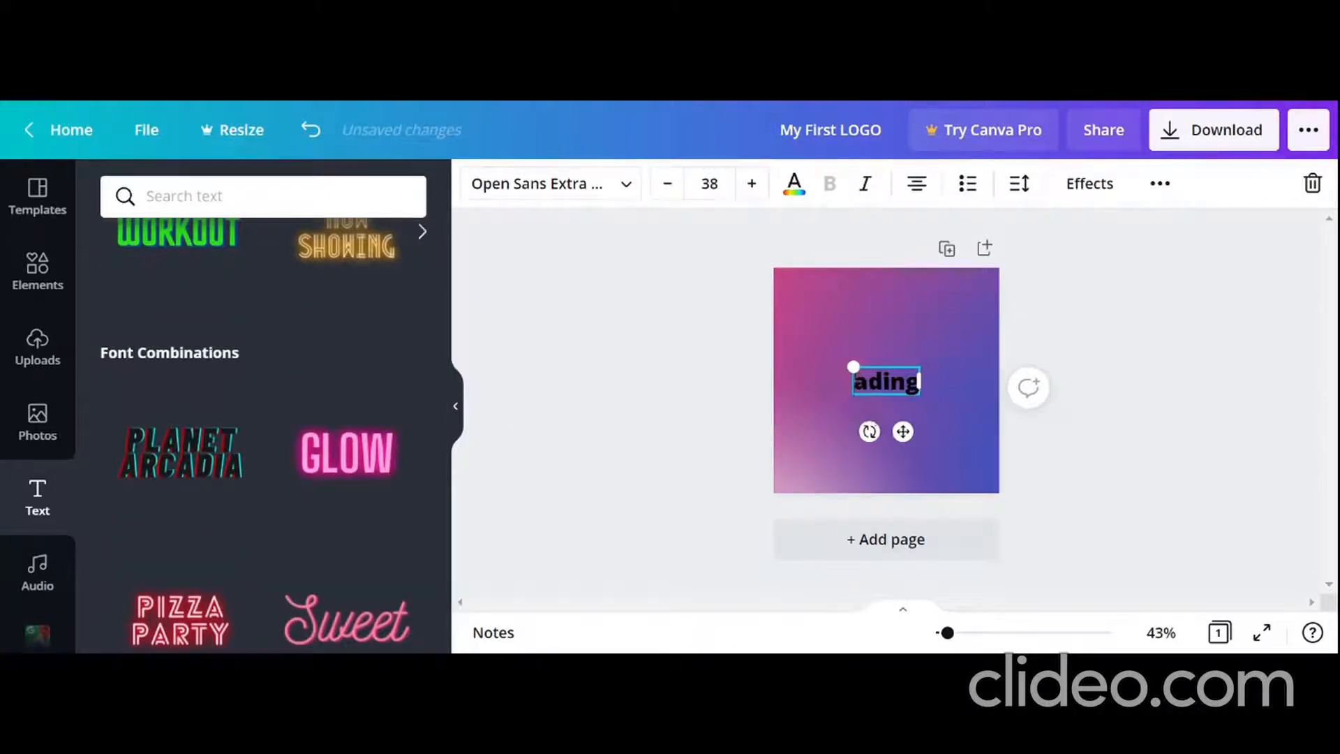
{"action": "key", "text": "BackSpace"}
{"action": "key", "text": "BackSpace"}
{"action": "key", "text": "BackSpace"}
{"action": "key", "text": "BackSpace"}
{"action": "key", "text": "BackSpace"}
{"action": "type", "text": "MY"}
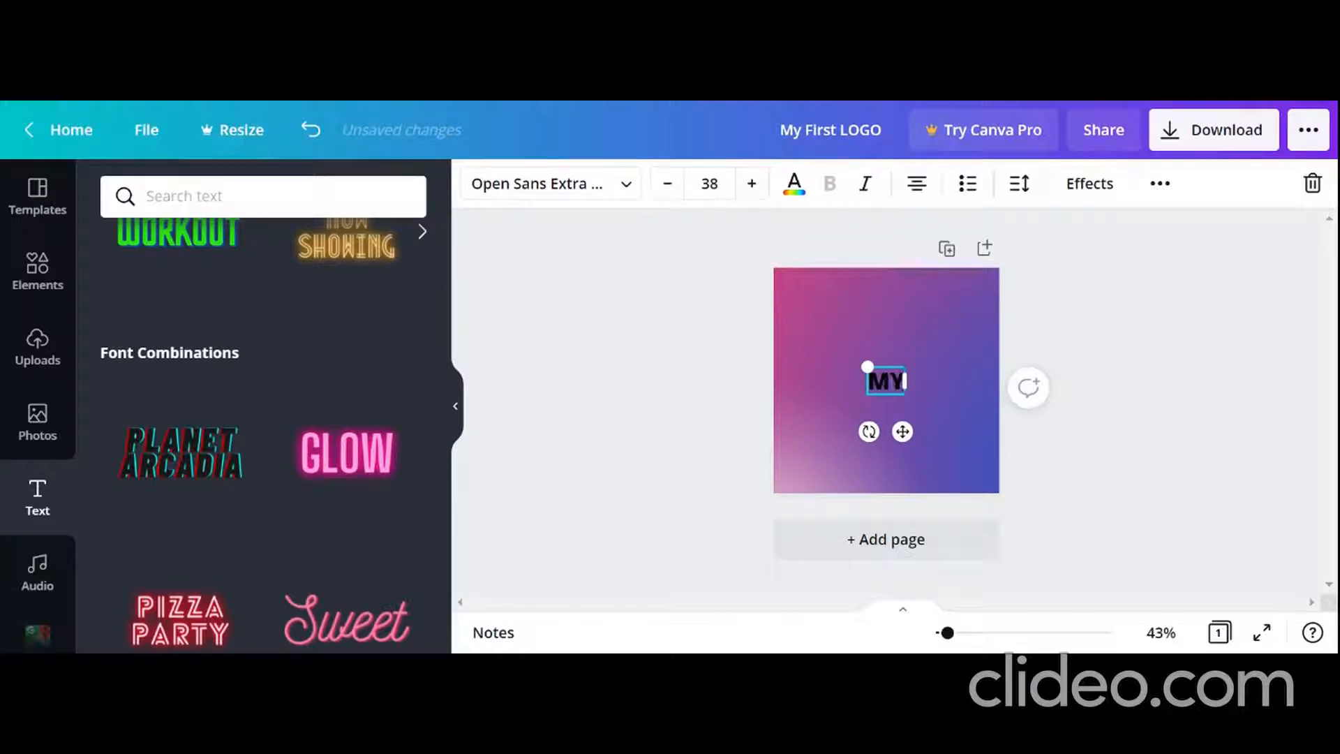
{"action": "type", "text": " logo"}
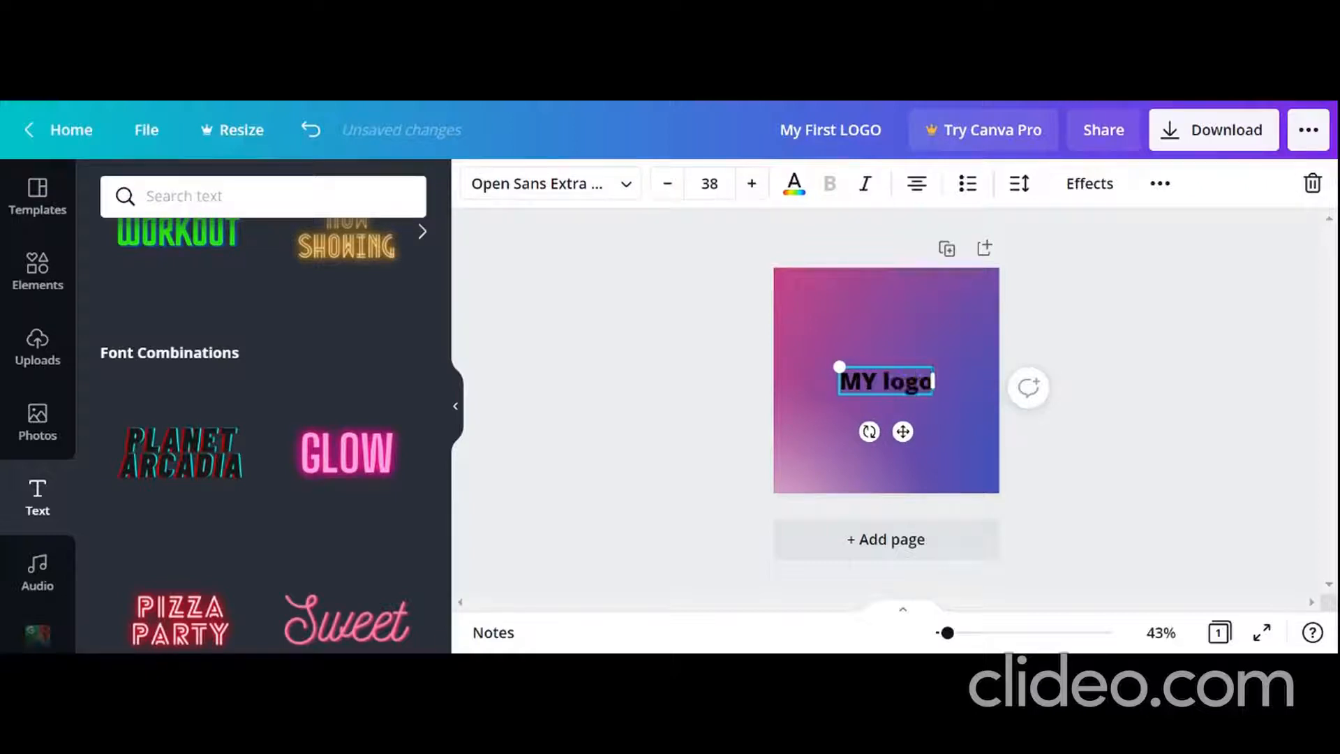
Step: Colour the "MY logo" heading white and set its font size to 42
{"action": "left_click", "coordinate": [752, 184]}
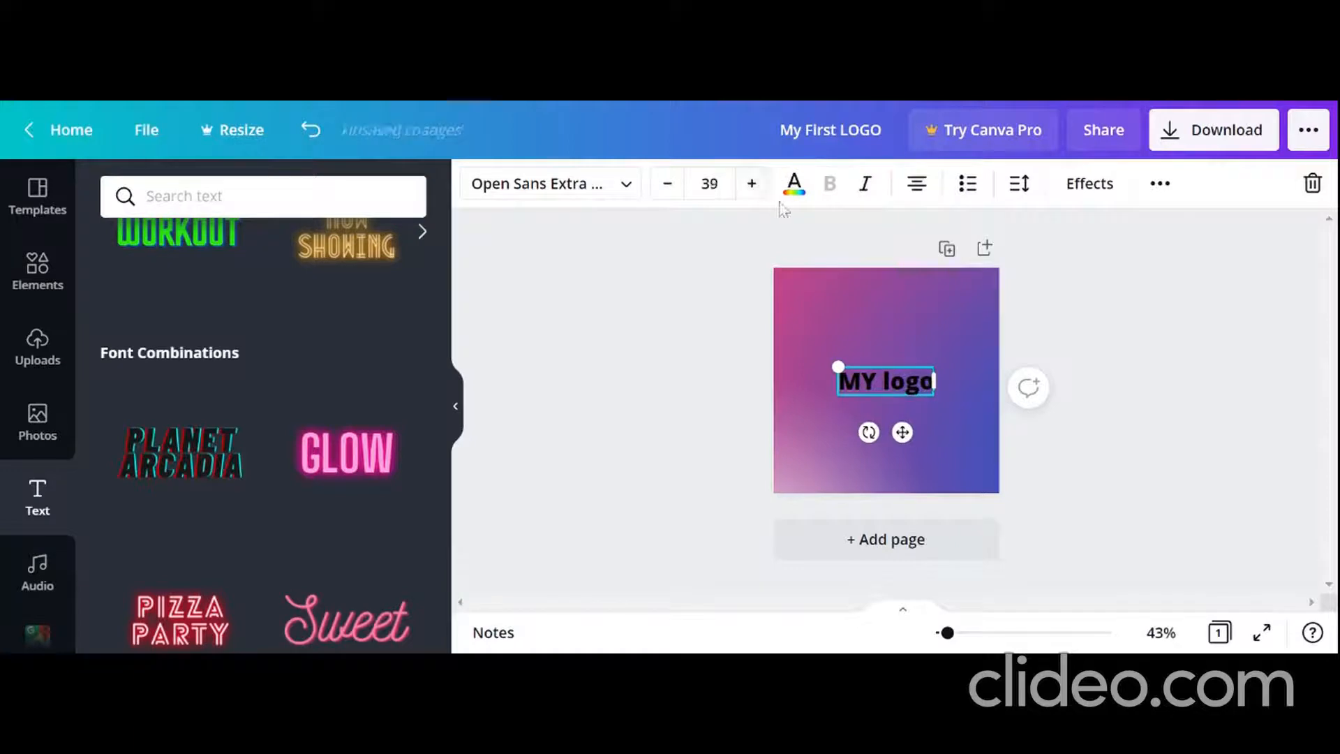
{"action": "left_click", "coordinate": [792, 186]}
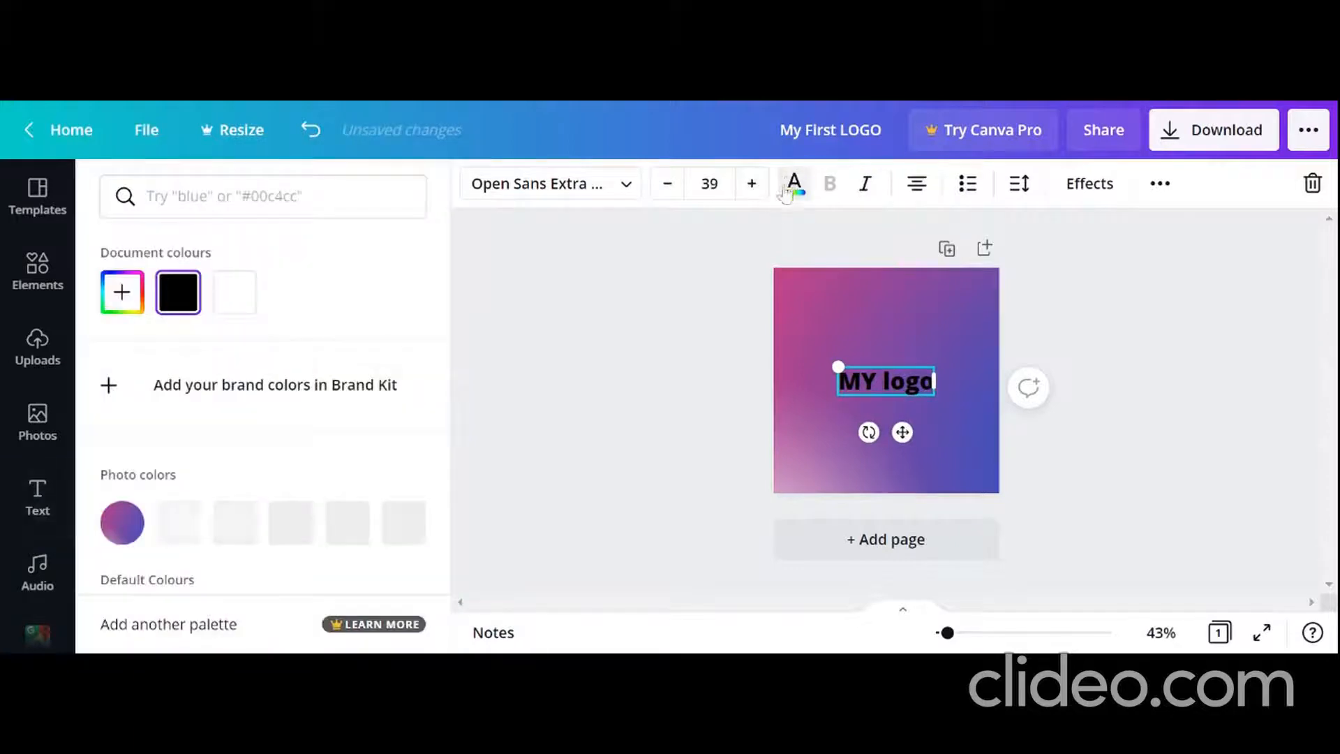
{"action": "left_click", "coordinate": [234, 291]}
{"action": "left_click", "coordinate": [703, 270]}
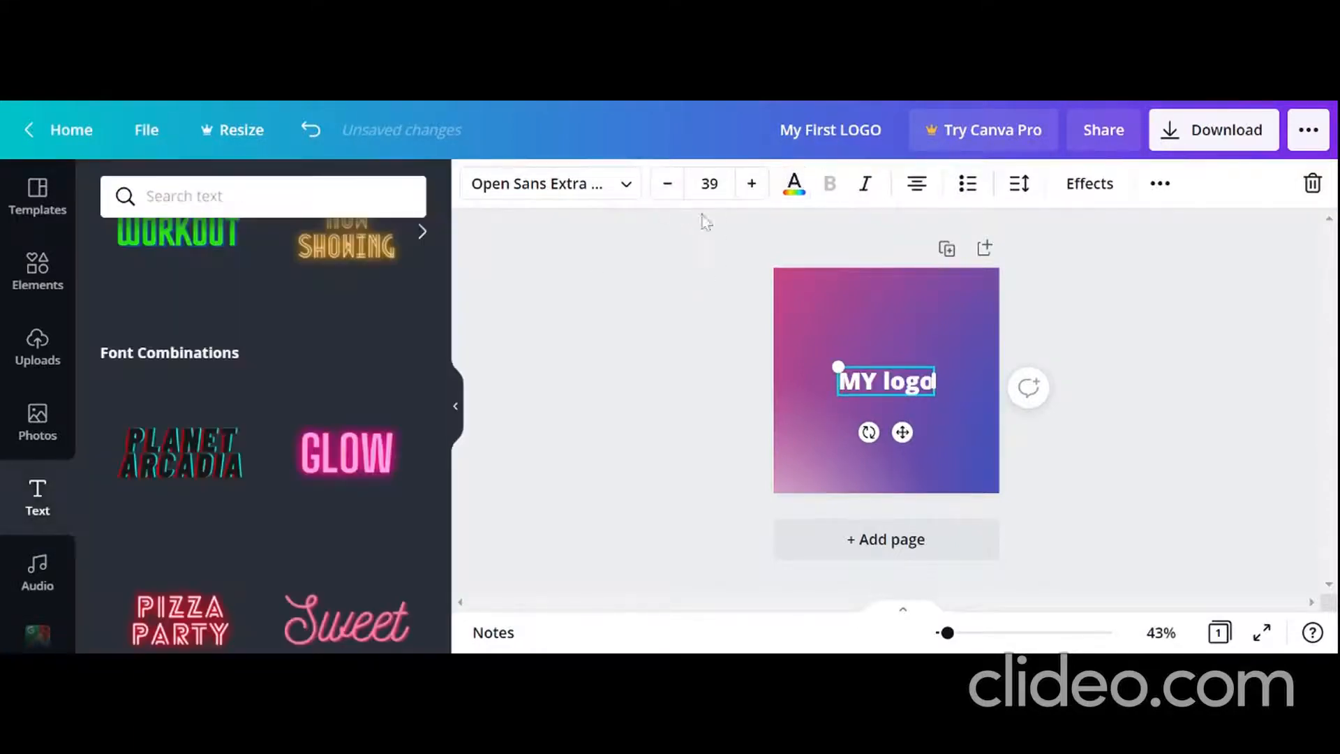
{"action": "left_click", "coordinate": [752, 184]}
{"action": "left_click", "coordinate": [668, 184]}
{"action": "left_click", "coordinate": [754, 184]}
{"action": "left_click", "coordinate": [752, 184]}
{"action": "left_click", "coordinate": [752, 183]}
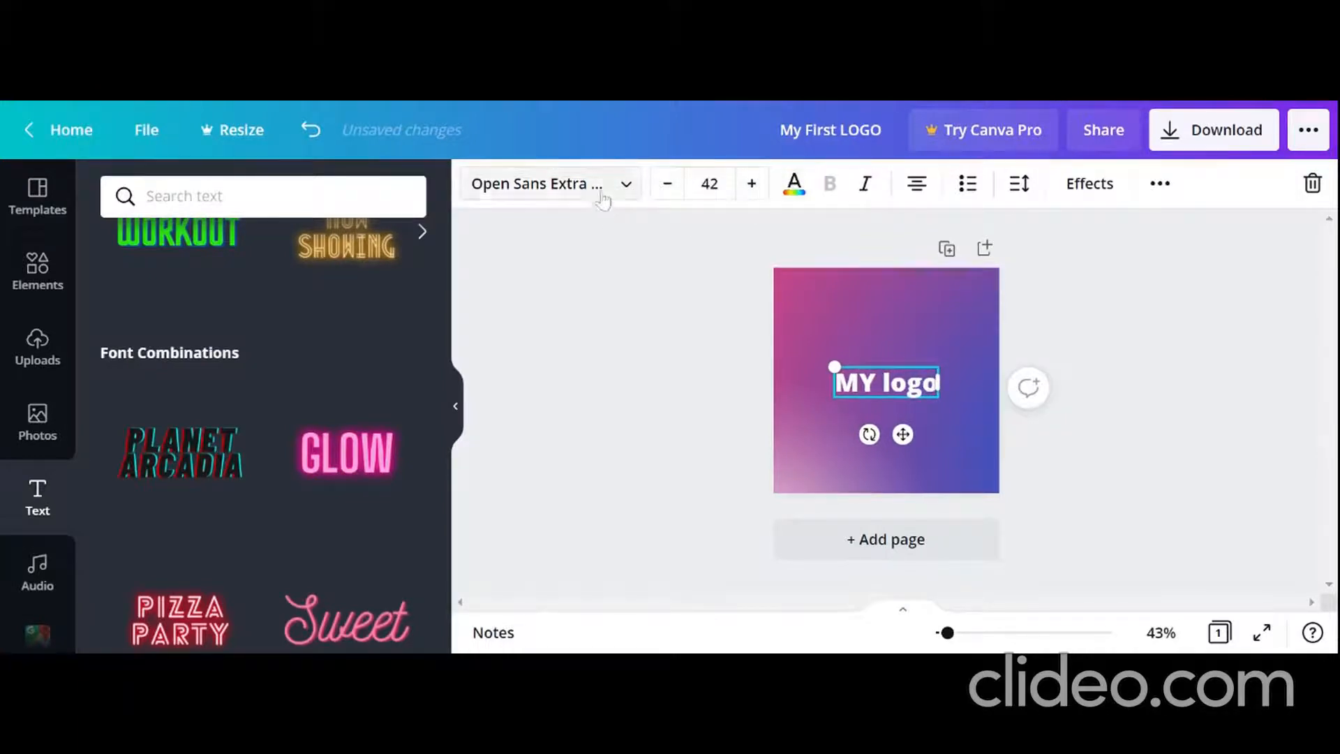
Step: Try the Lato and Belleza fonts on the heading and settle on Eczar SemiBold
{"action": "left_click", "coordinate": [562, 192]}
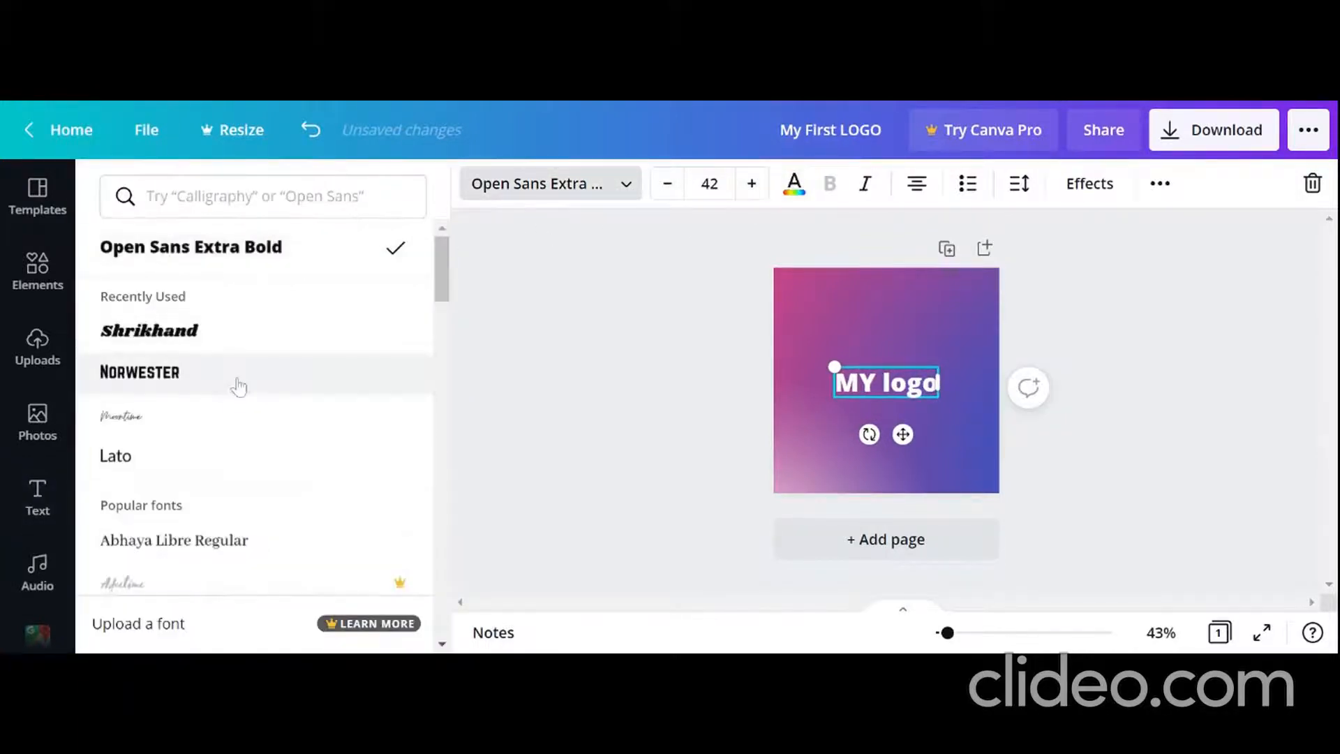
{"action": "left_click", "coordinate": [184, 461]}
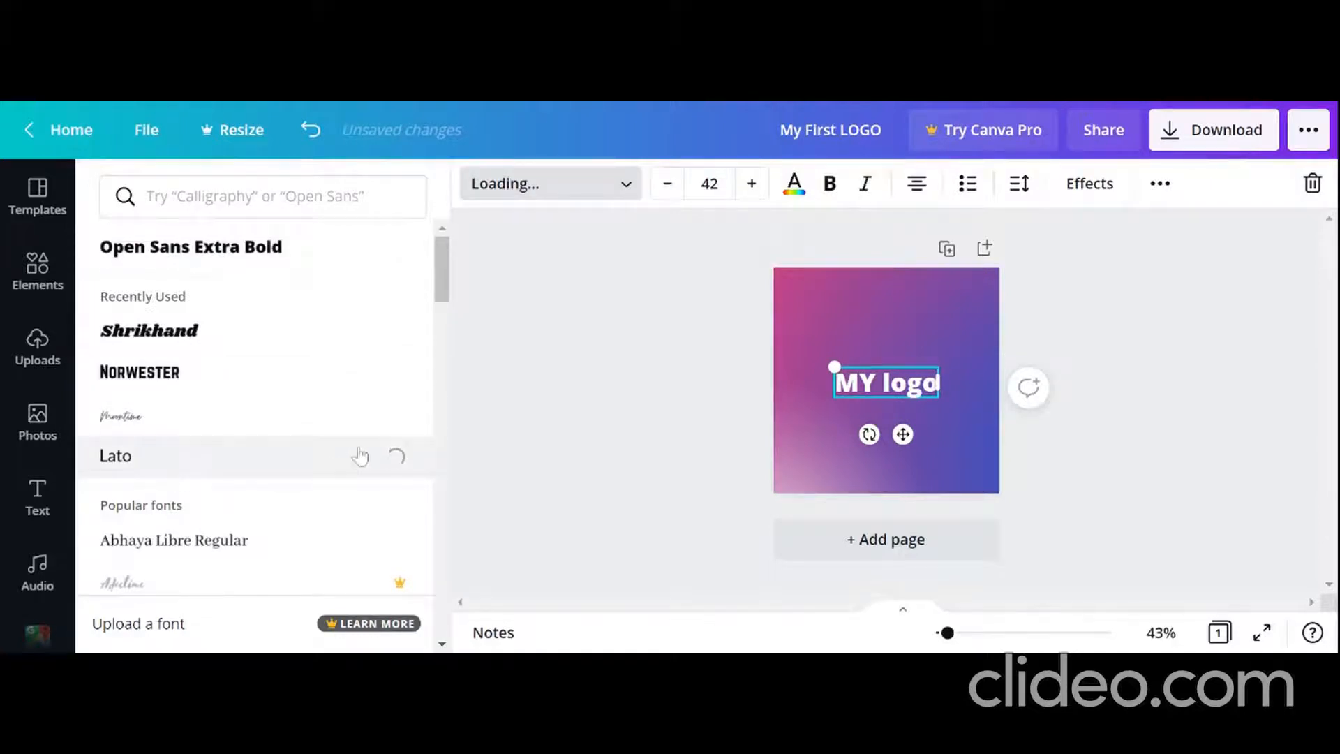
{"action": "scroll", "coordinate": [349, 447], "scroll_direction": "down", "scroll_amount": 4}
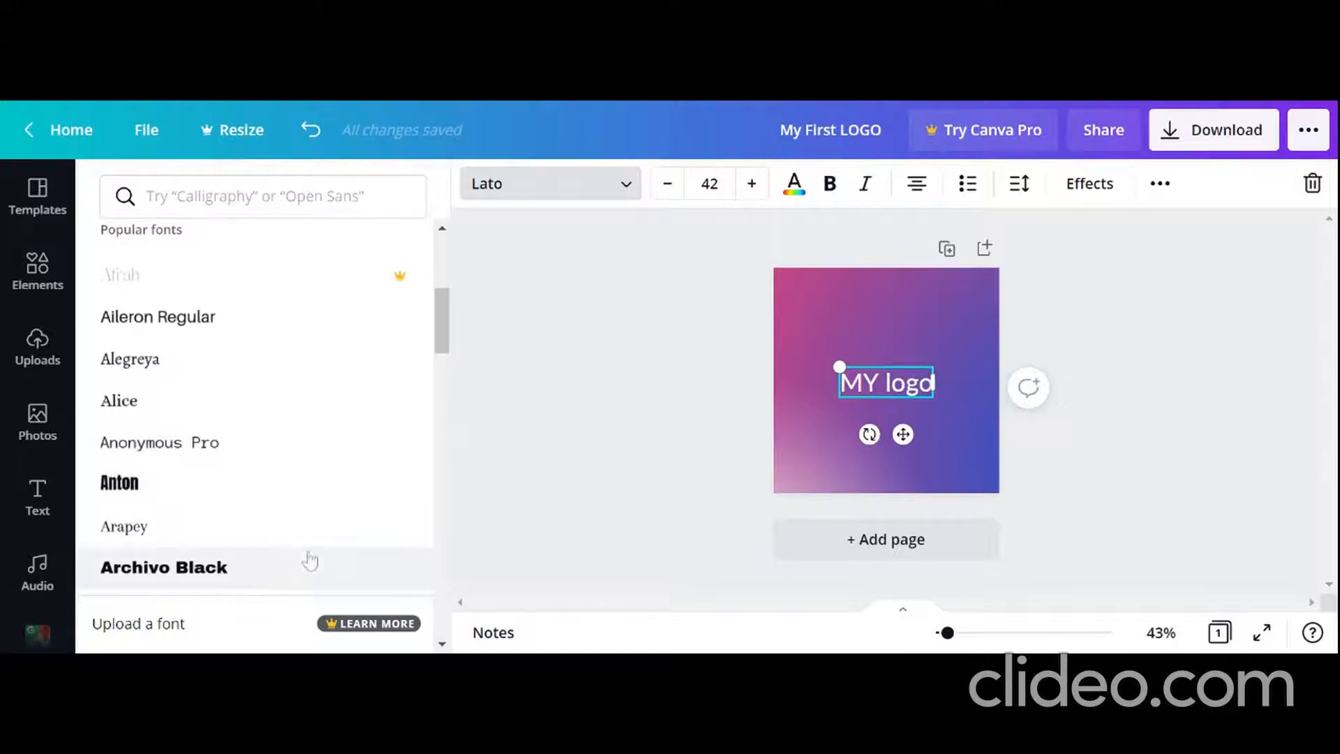
{"action": "scroll", "coordinate": [304, 556], "scroll_direction": "down", "scroll_amount": 5}
{"action": "left_click", "coordinate": [199, 444]}
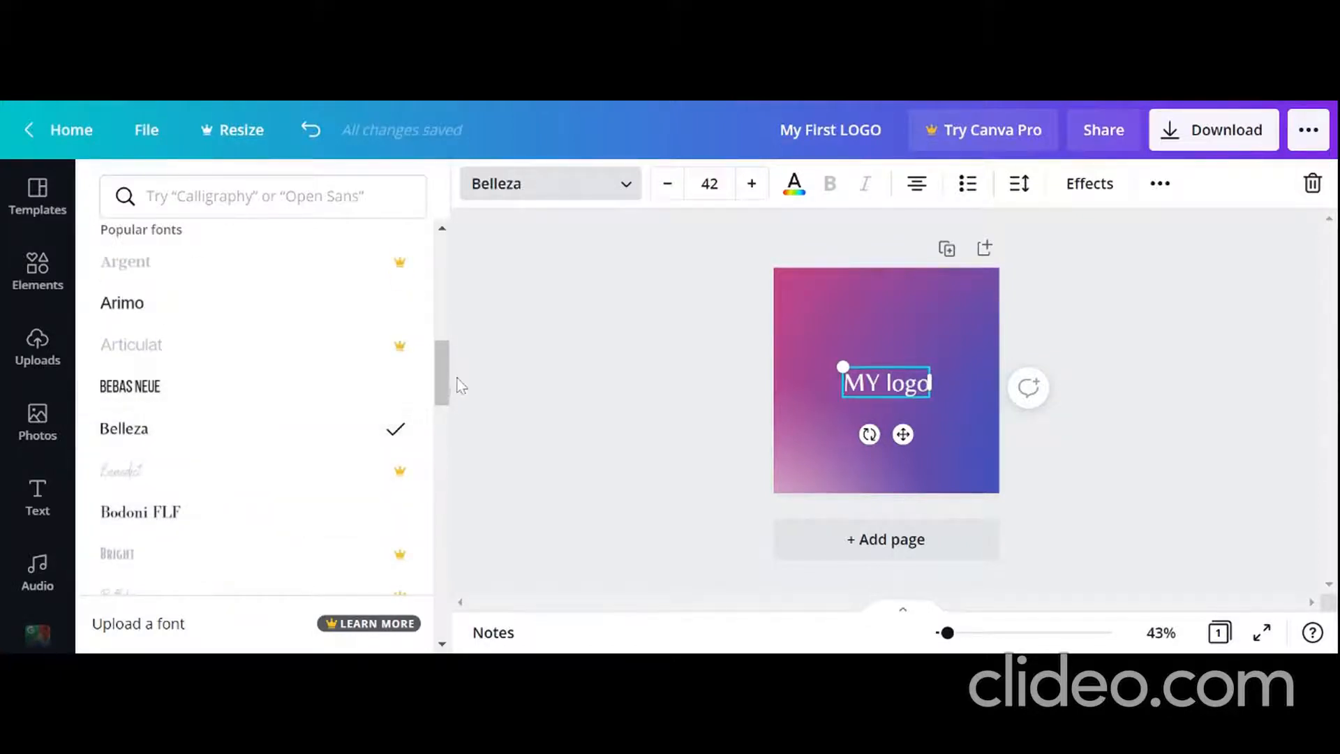
{"action": "left_click_drag", "start_coordinate": [439, 359], "coordinate": [458, 467]}
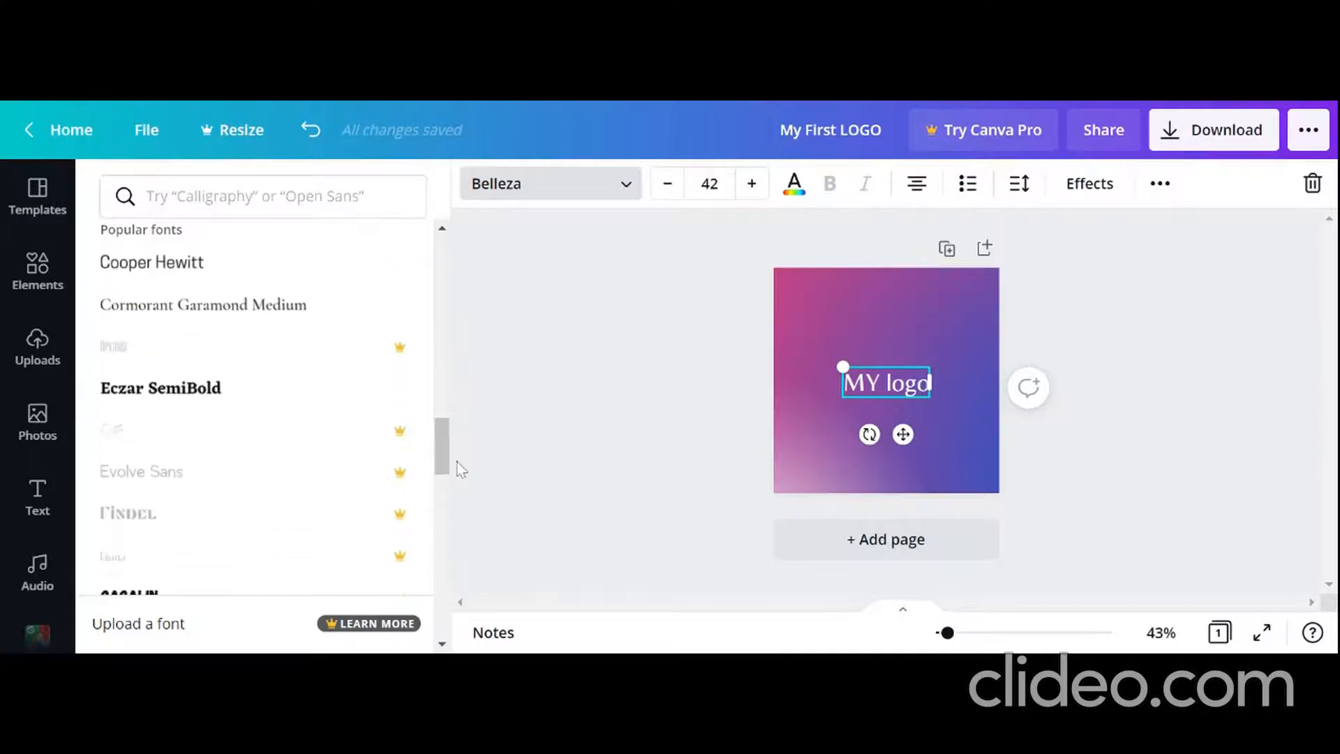
{"action": "left_click", "coordinate": [326, 396]}
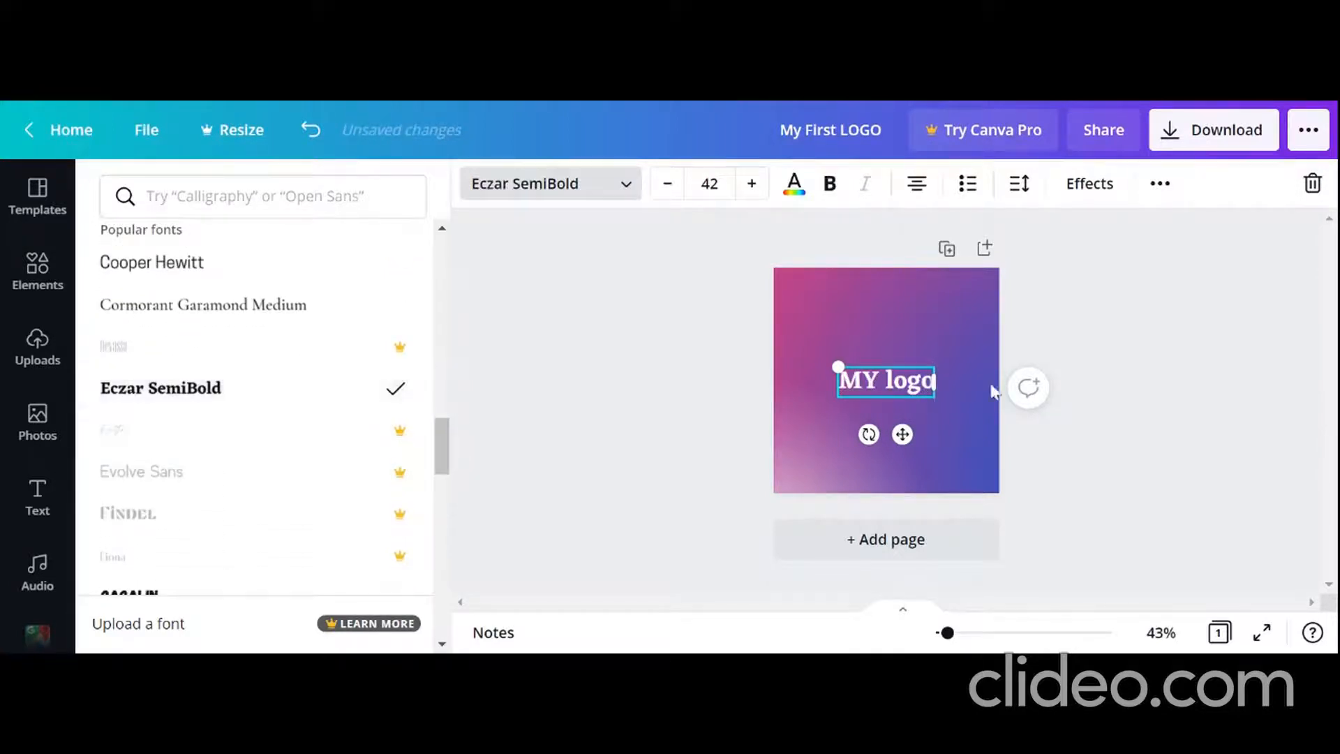
Step: Try right alignment on the heading text and return it to centre alignment
{"action": "left_click", "coordinate": [917, 188]}
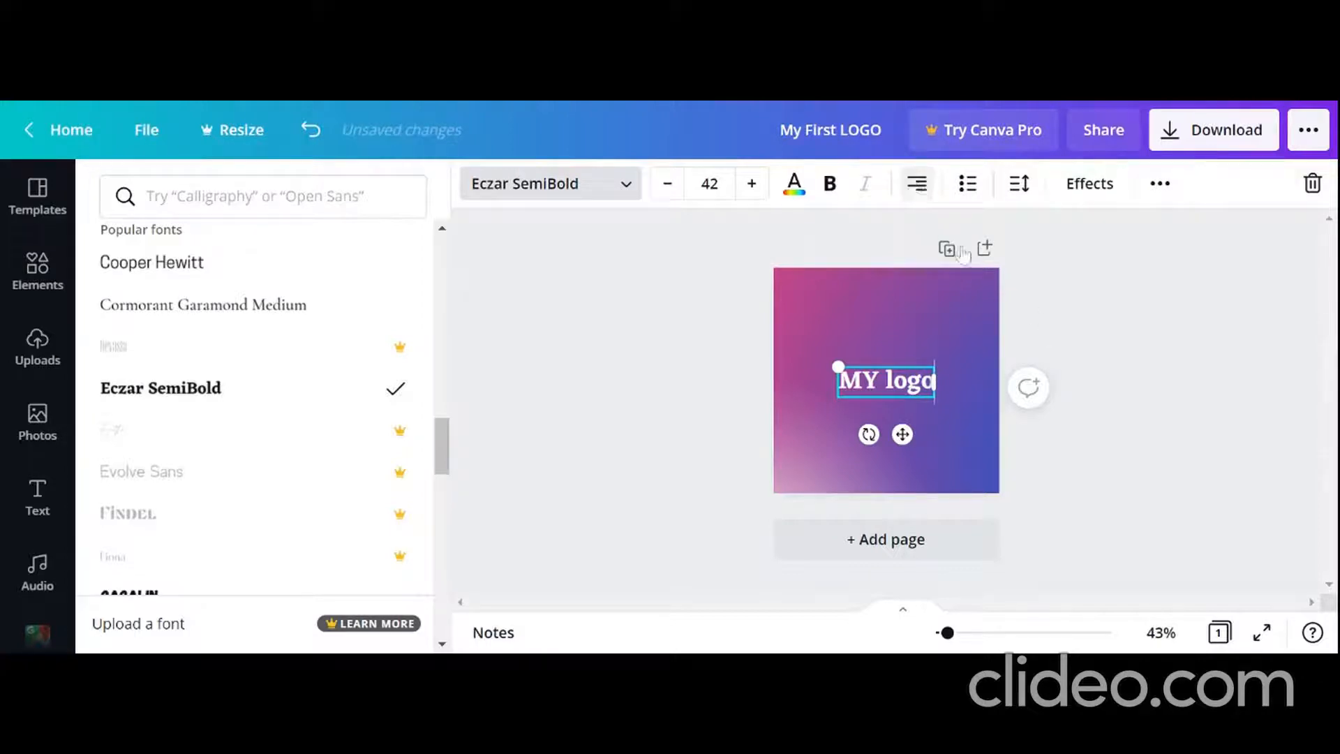
{"action": "left_click", "coordinate": [915, 185]}
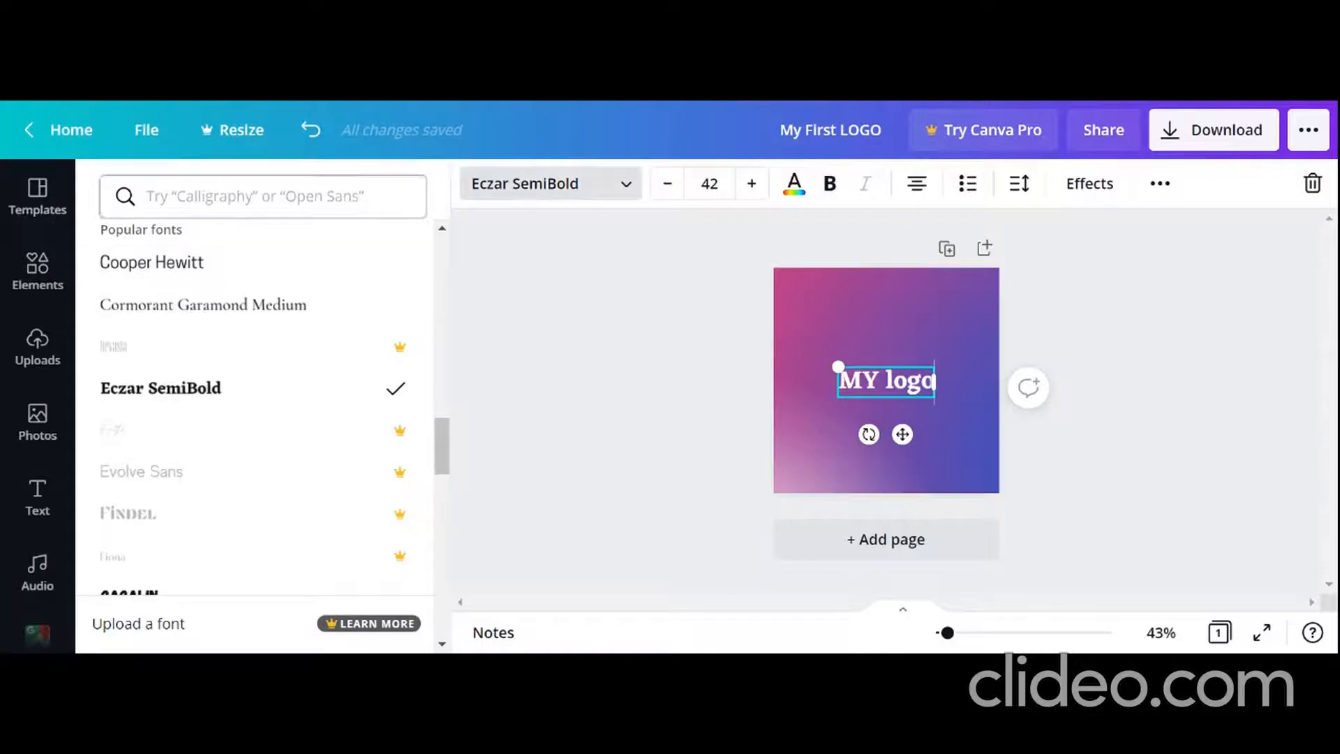
Step: Add the uploaded black-and-blue logo image with the laptop to the page, shrink it and place it above the heading
{"action": "left_click", "coordinate": [43, 267]}
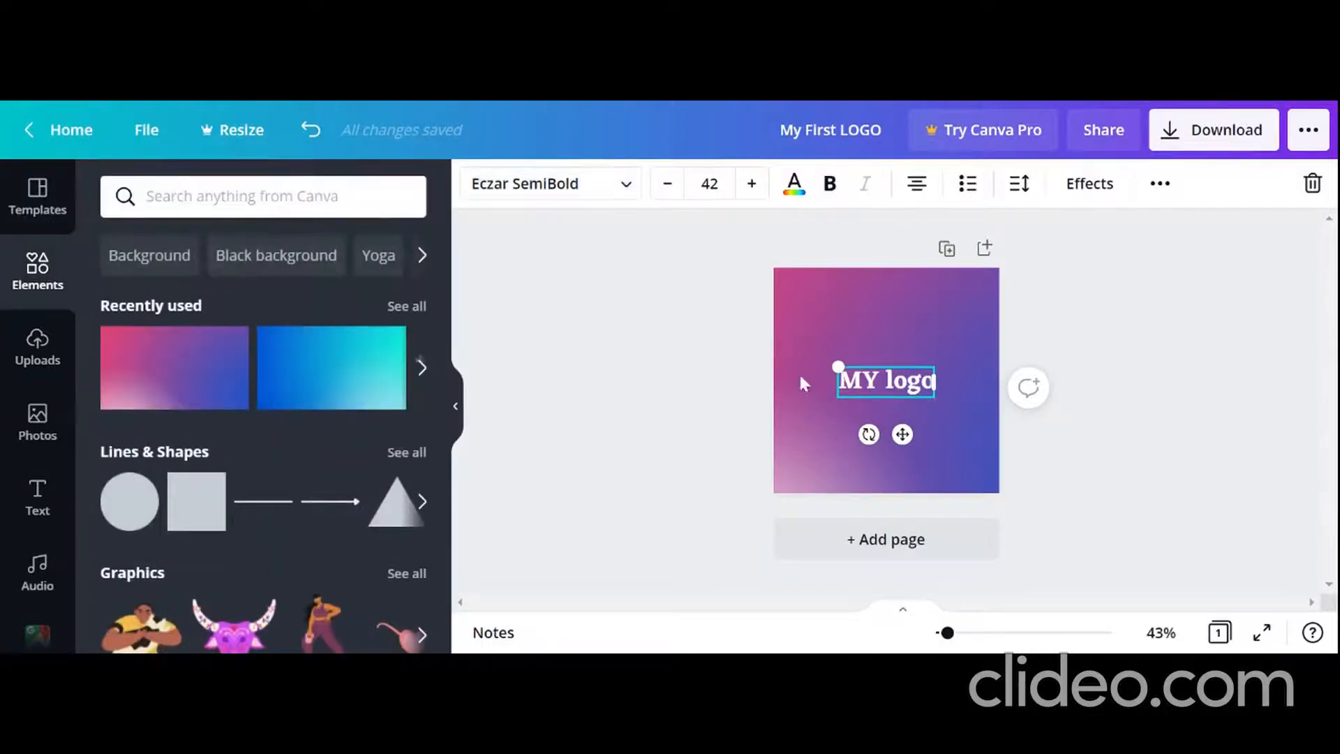
{"action": "left_click", "coordinate": [1080, 347]}
{"action": "left_click", "coordinate": [39, 341]}
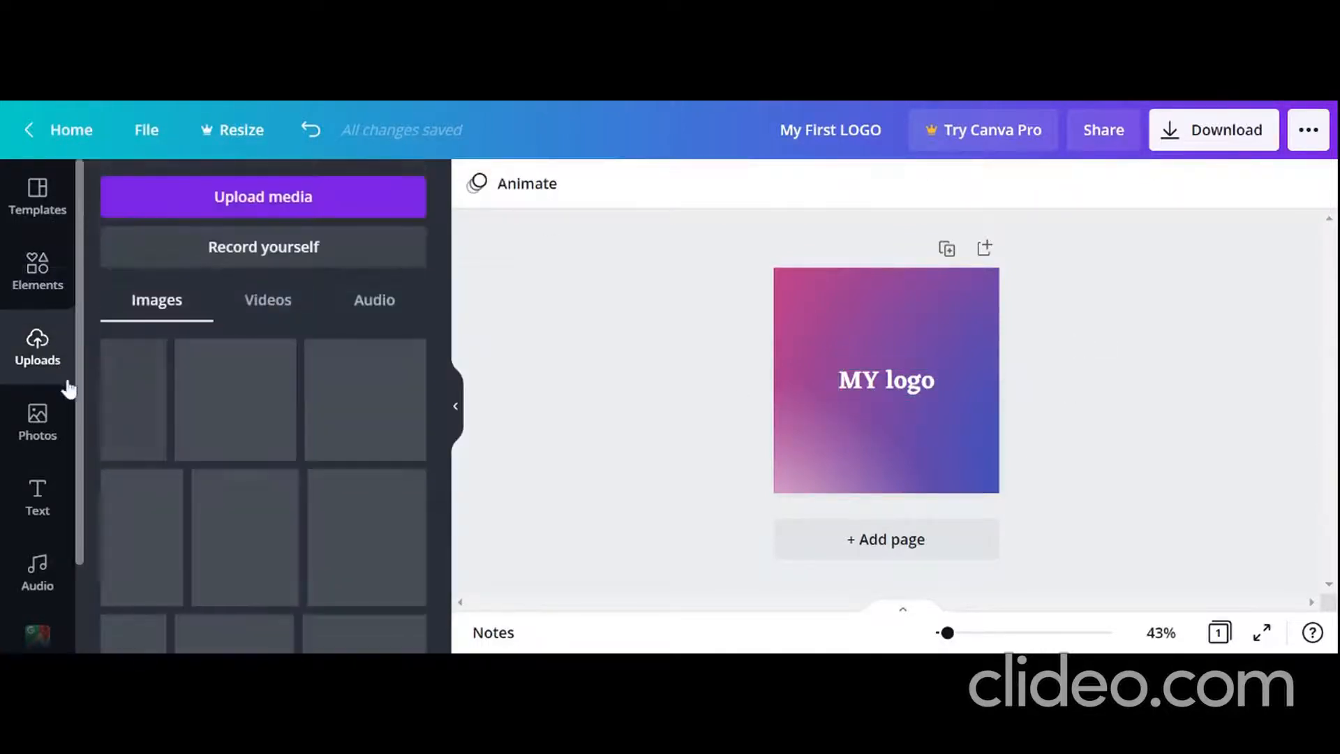
{"action": "scroll", "coordinate": [295, 534], "scroll_direction": "down", "scroll_amount": 2}
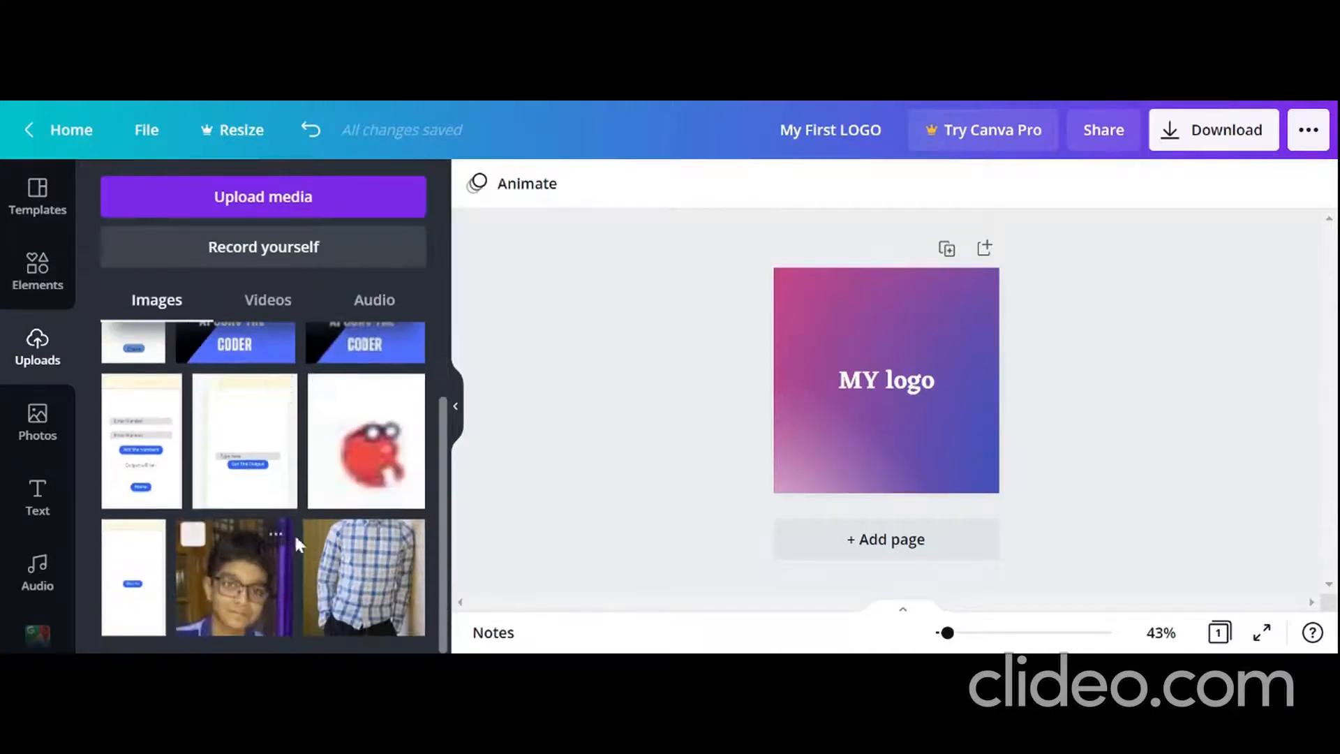
{"action": "scroll", "coordinate": [307, 475], "scroll_direction": "up", "scroll_amount": 2}
{"action": "left_click", "coordinate": [236, 410]}
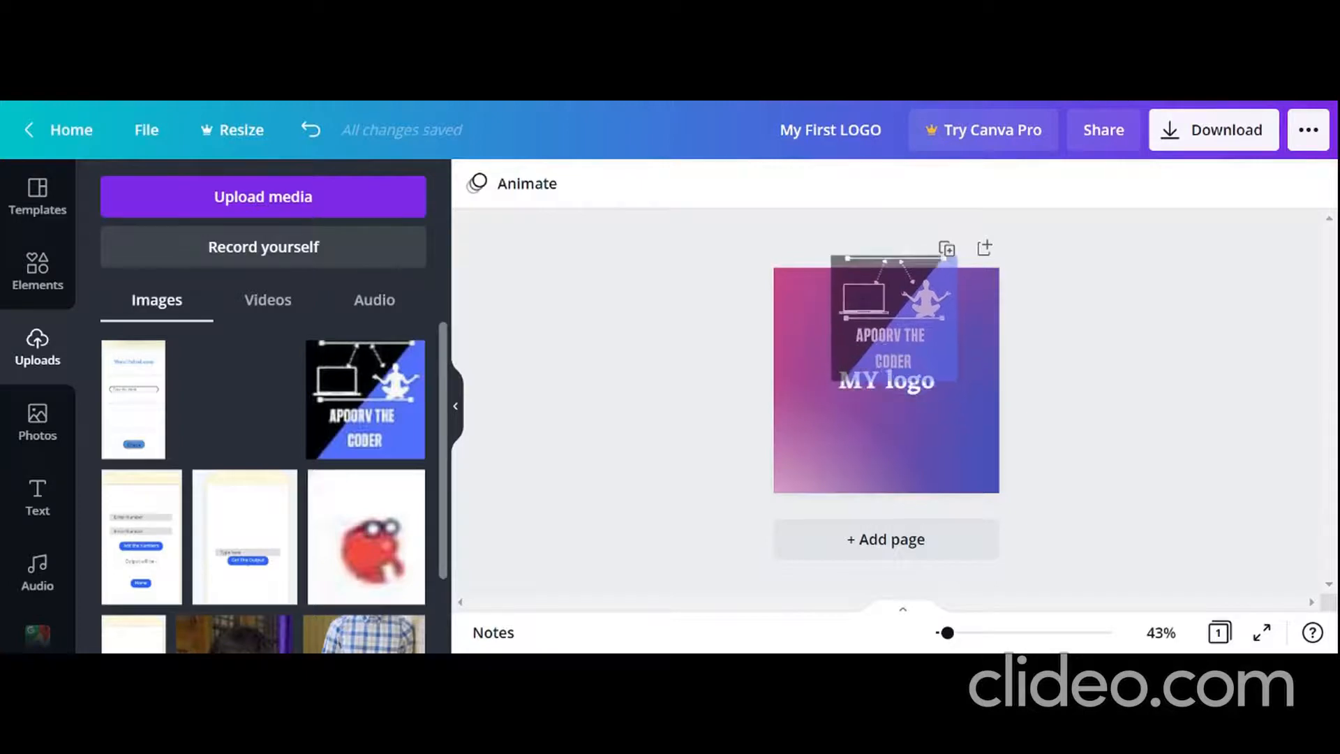
{"action": "left_click_drag", "start_coordinate": [838, 403], "coordinate": [879, 362]}
{"action": "left_click_drag", "start_coordinate": [914, 295], "coordinate": [880, 301]}
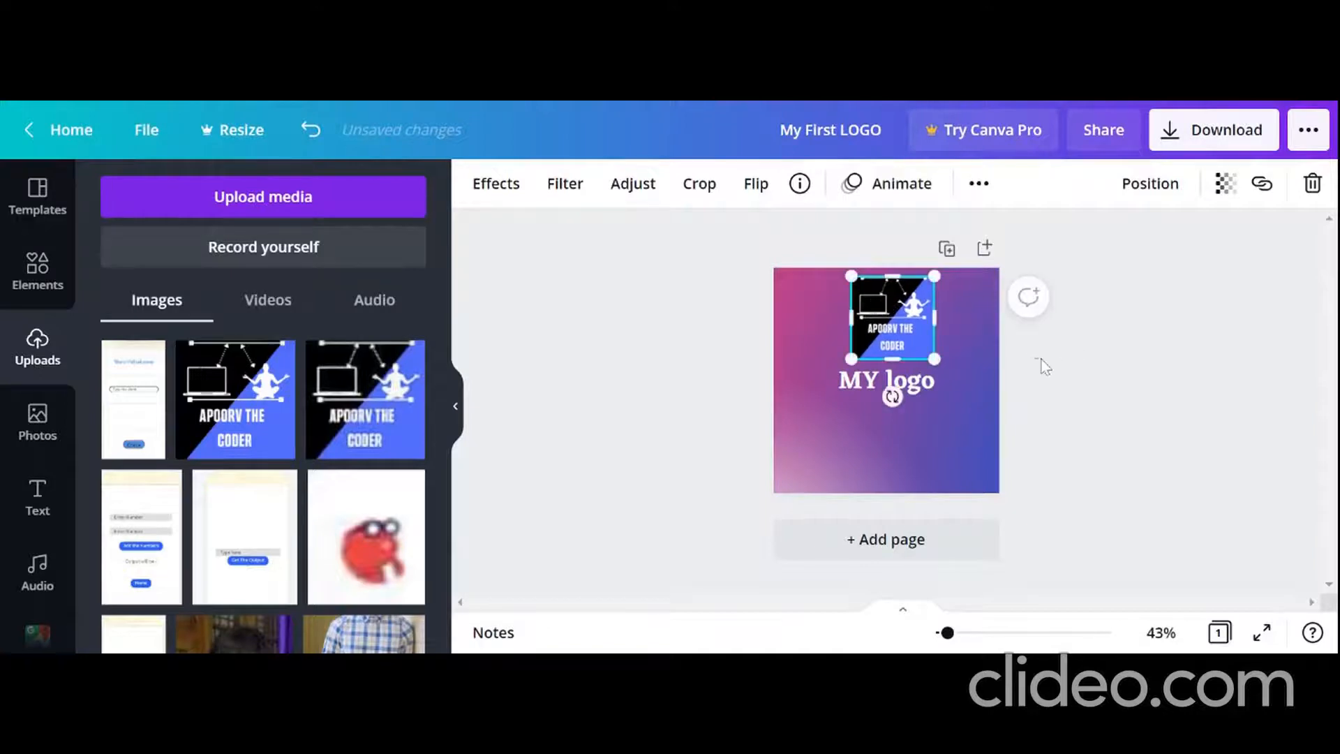
Step: Move the "MY logo" heading lower on the page and bring the logo image down to sit just above it
{"action": "left_click", "coordinate": [885, 381]}
{"action": "left_click_drag", "start_coordinate": [886, 380], "coordinate": [887, 427]}
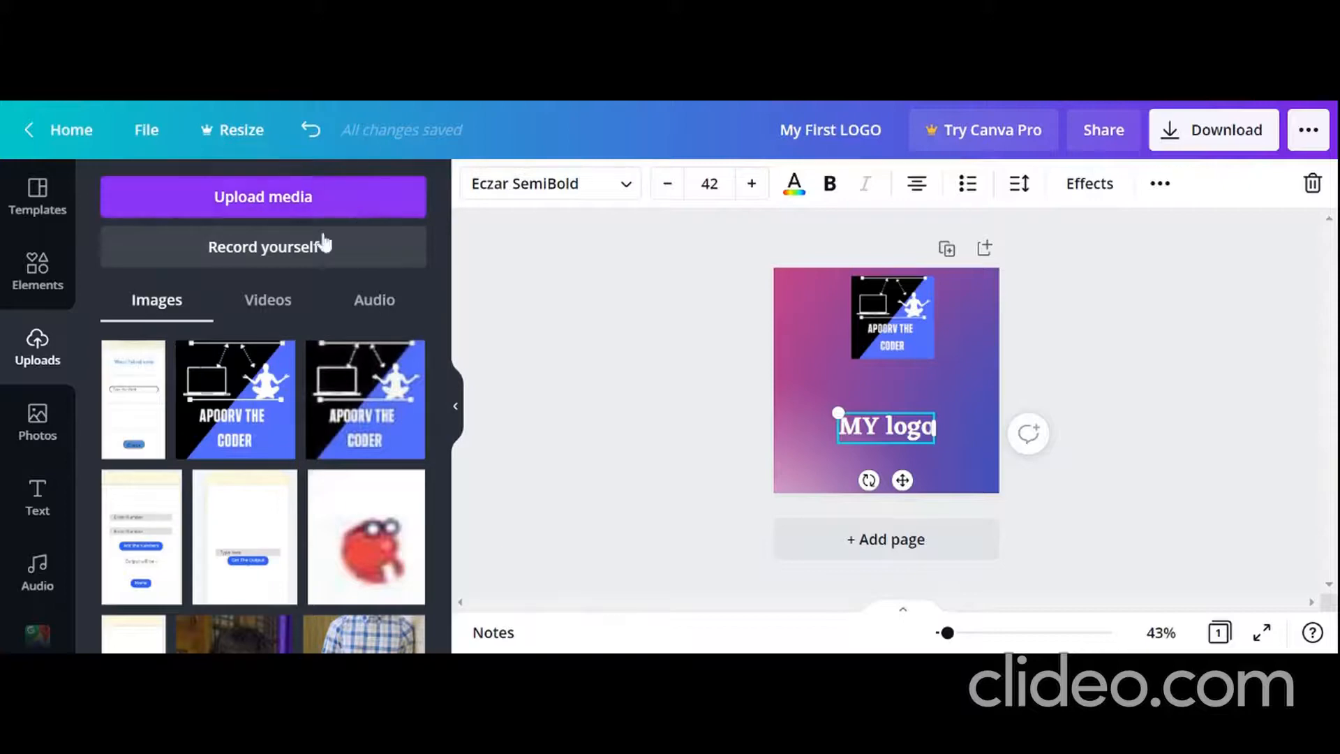
{"action": "left_click", "coordinate": [278, 307]}
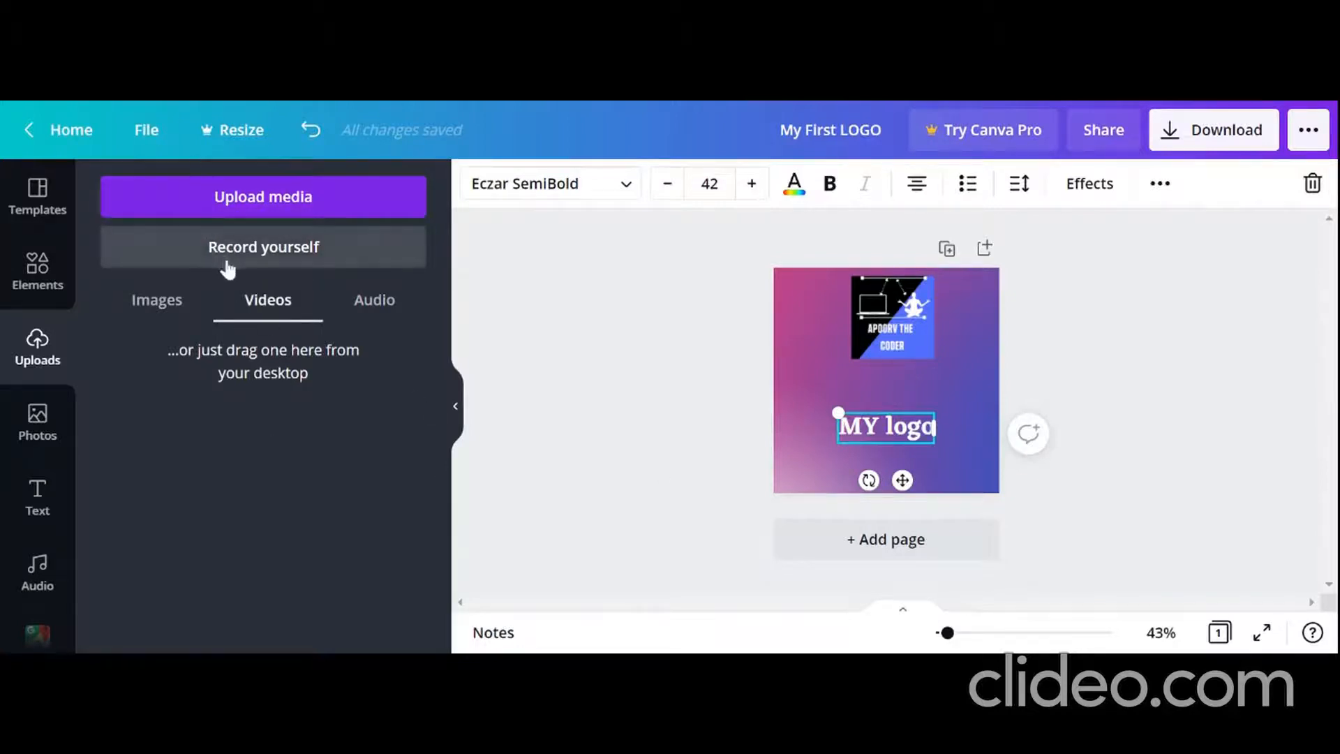
{"action": "left_click", "coordinate": [183, 307]}
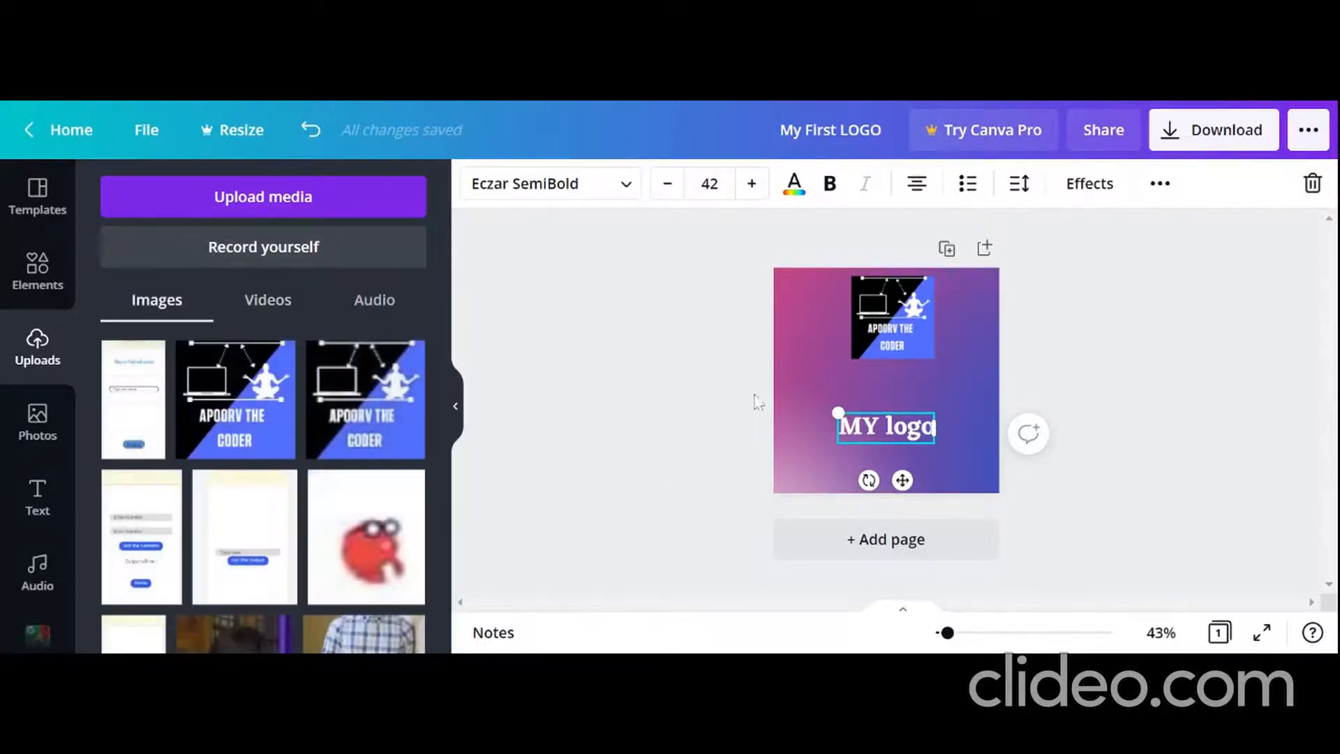
{"action": "left_click", "coordinate": [1068, 380]}
{"action": "left_click_drag", "start_coordinate": [904, 313], "coordinate": [905, 360]}
Step: Select the page background and try the Breathe, Rise and Pan page animations
{"action": "left_click", "coordinate": [950, 280]}
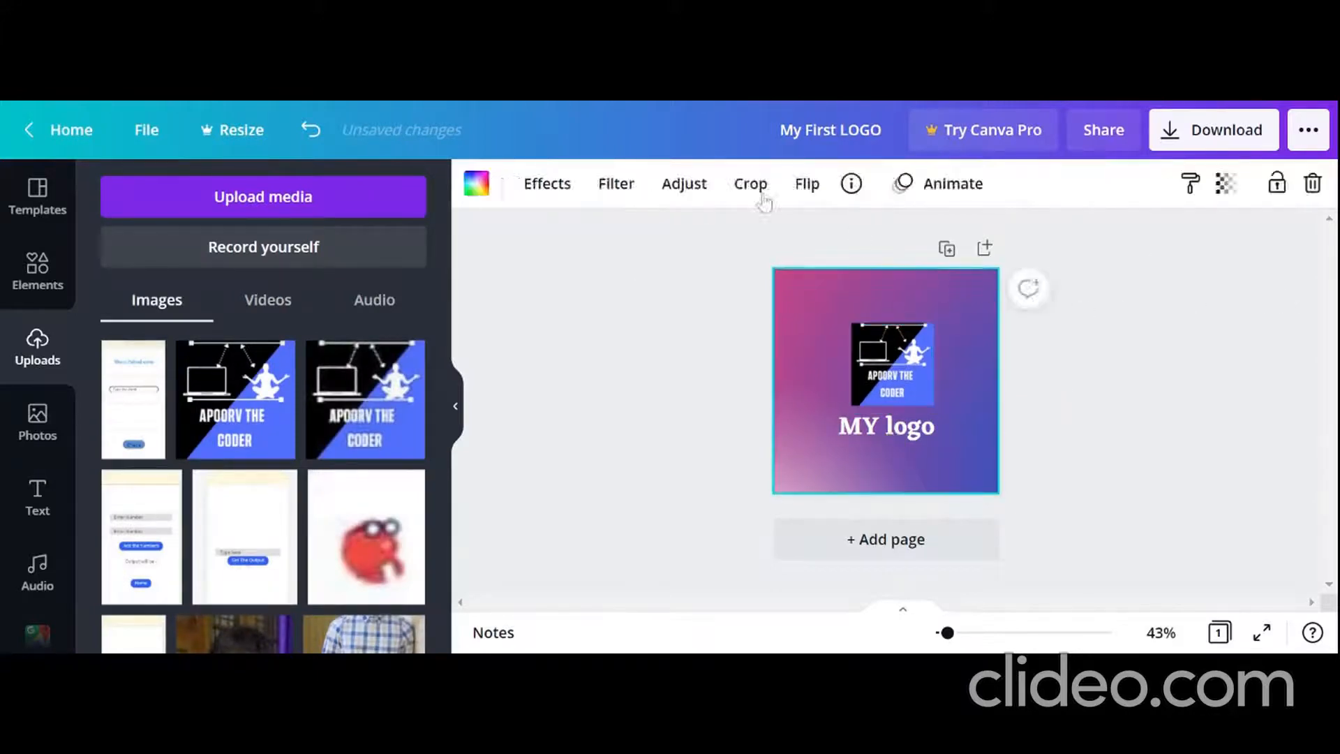
{"action": "left_click", "coordinate": [975, 198]}
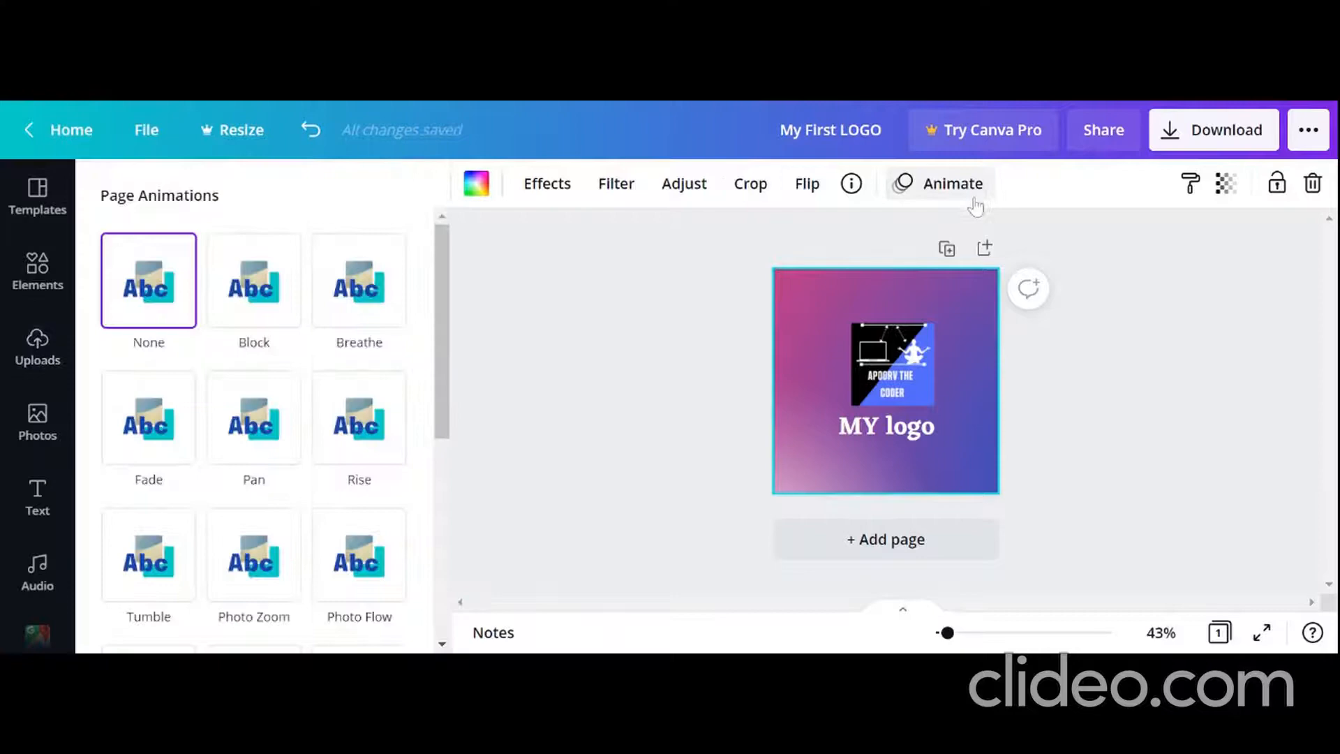
{"action": "left_click", "coordinate": [291, 303]}
{"action": "left_click", "coordinate": [337, 302]}
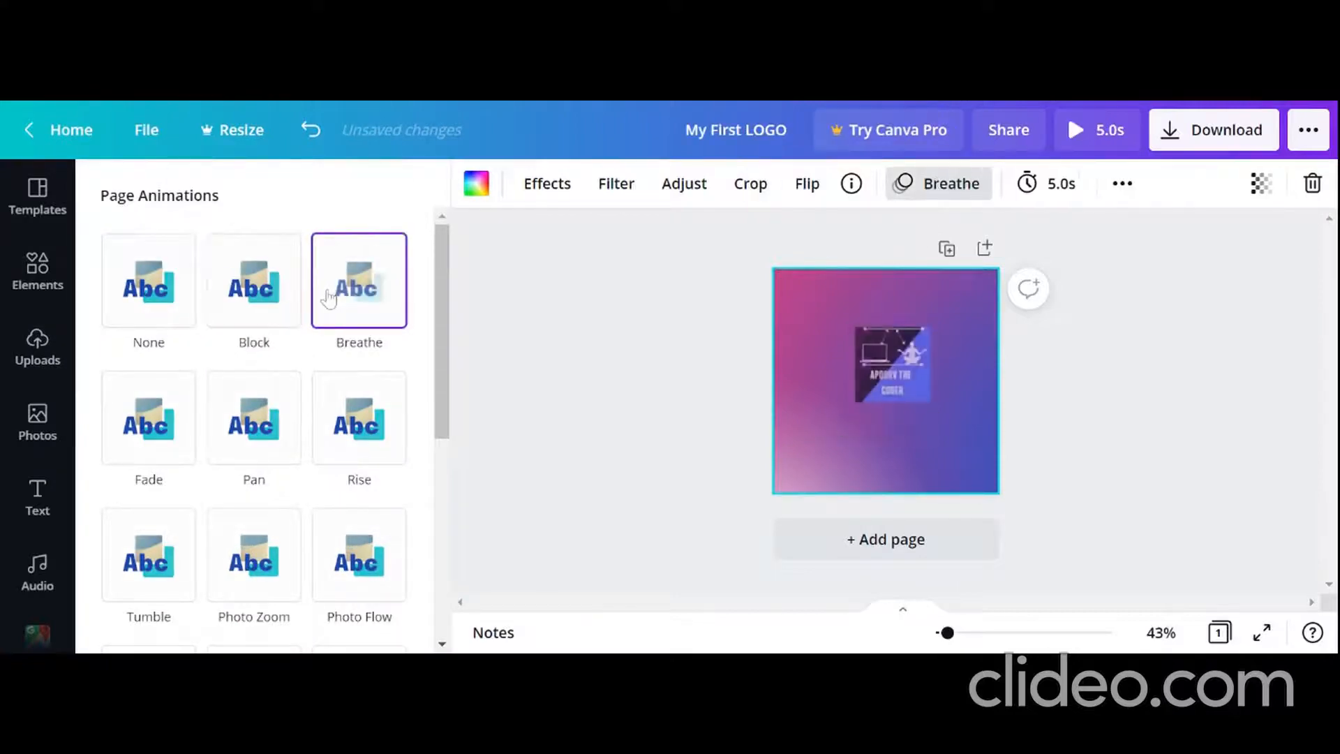
{"action": "left_click", "coordinate": [374, 436]}
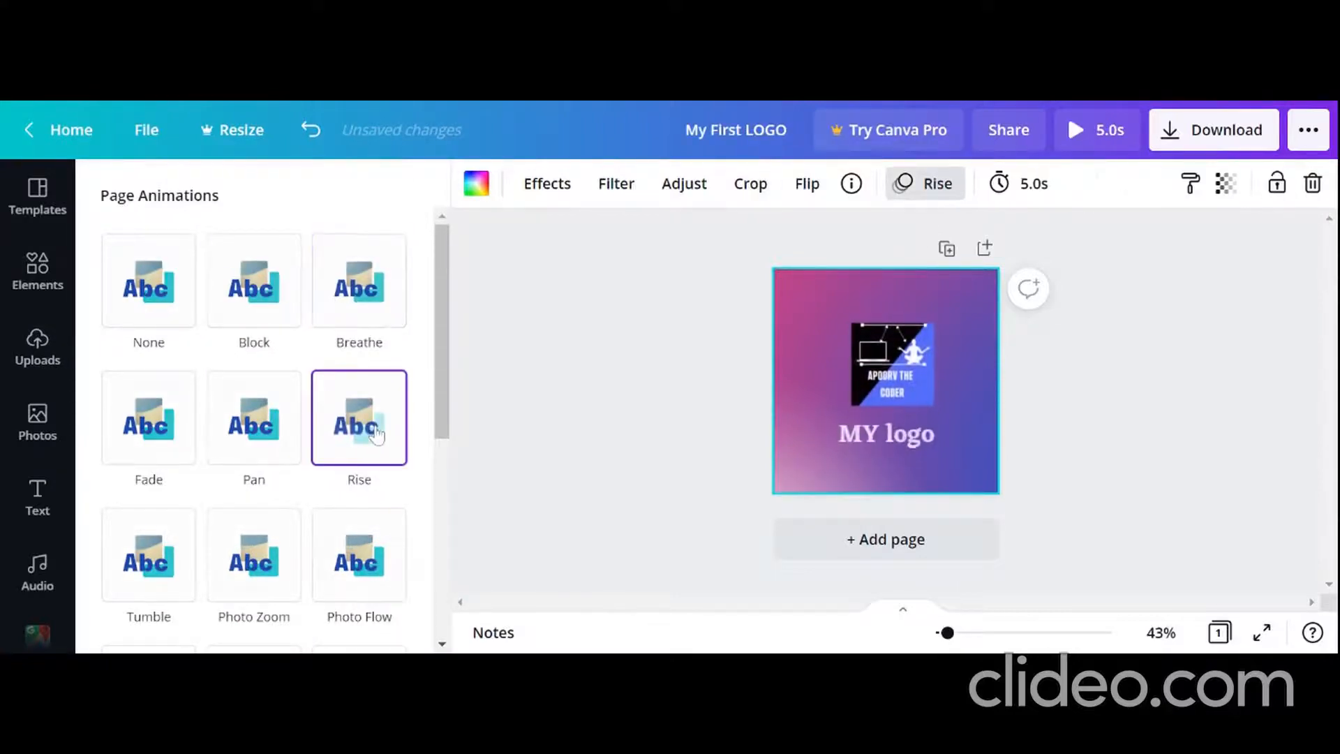
{"action": "left_click", "coordinate": [266, 432]}
{"action": "scroll", "coordinate": [266, 432], "scroll_direction": "down", "scroll_amount": 5}
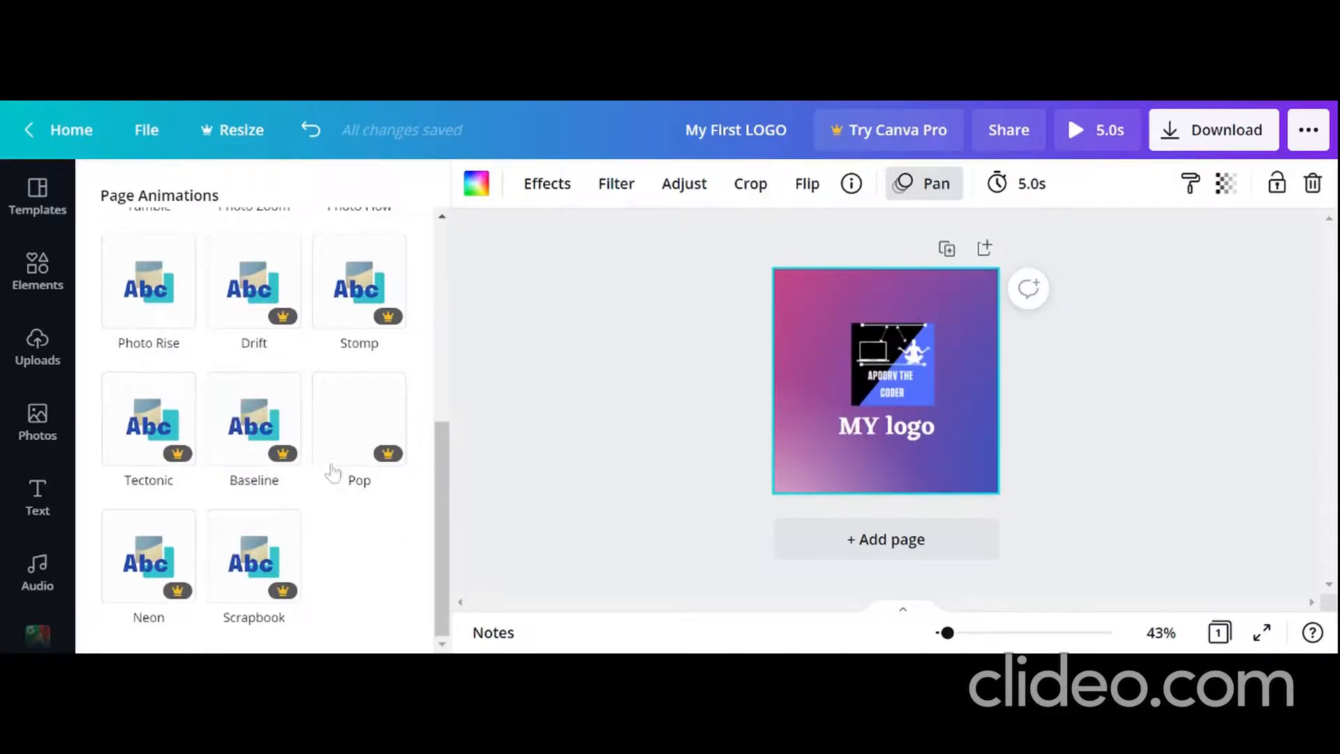
{"action": "scroll", "coordinate": [335, 473], "scroll_direction": "up", "scroll_amount": 5}
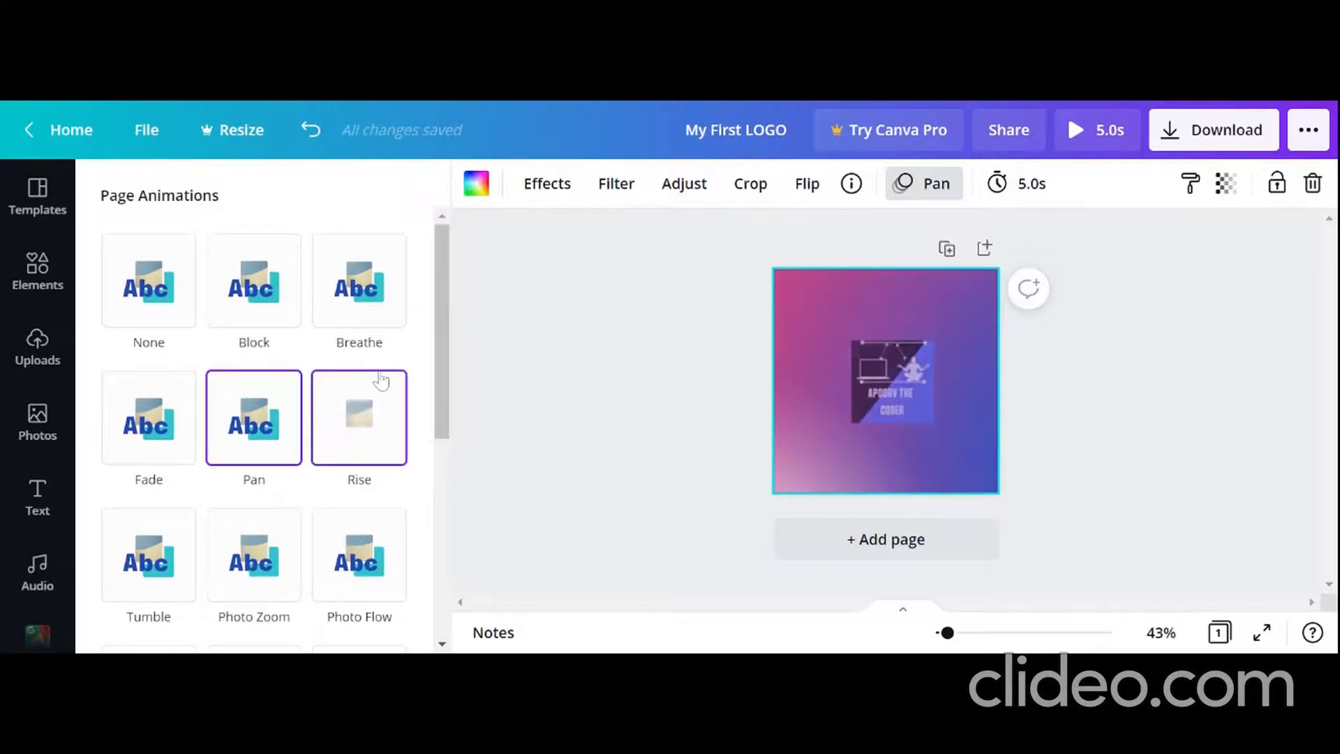
{"action": "left_click", "coordinate": [383, 428]}
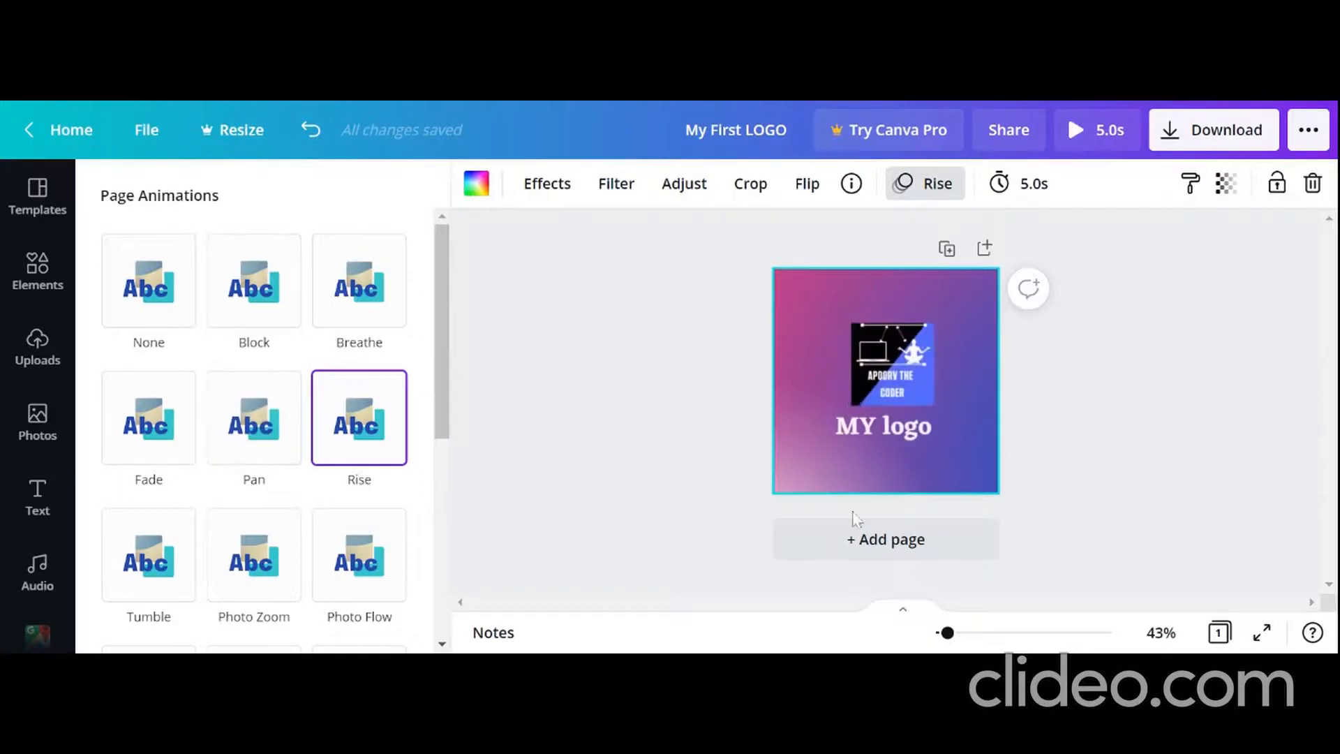
{"action": "scroll", "coordinate": [291, 579], "scroll_direction": "down", "scroll_amount": 5}
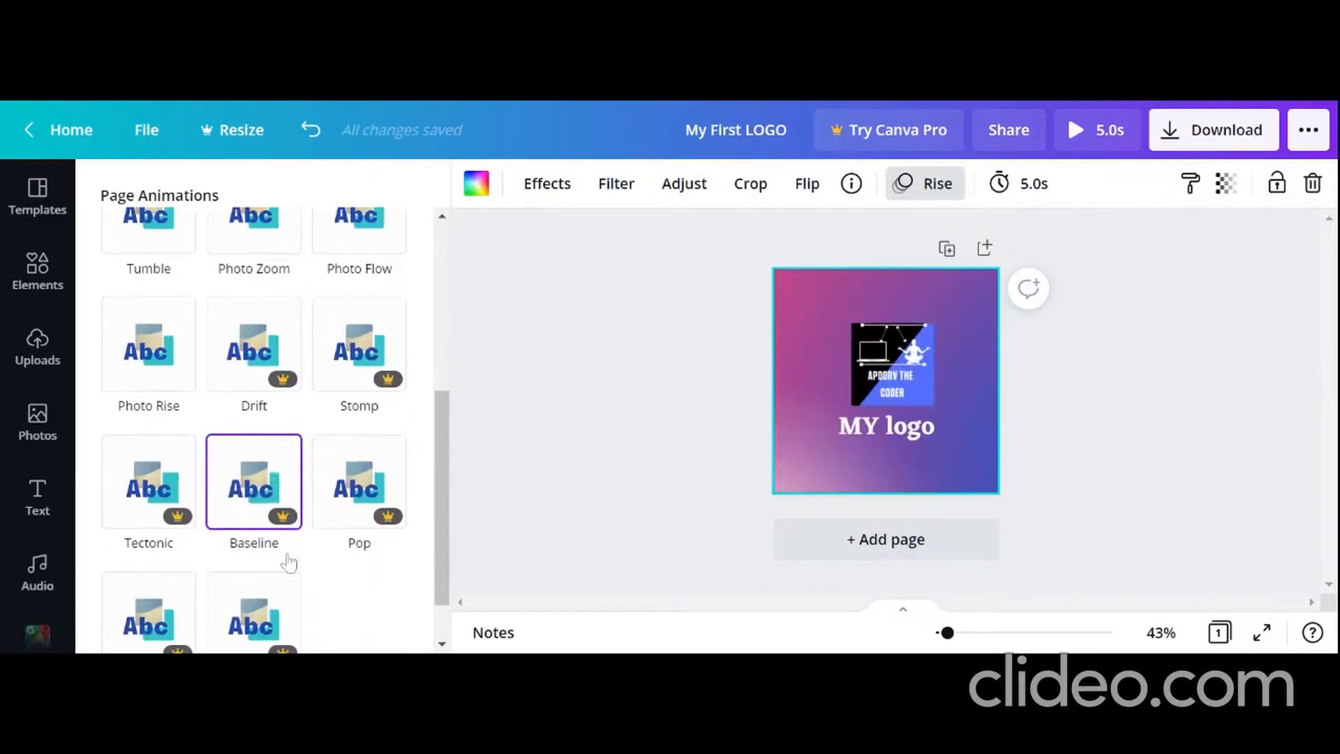
{"action": "scroll", "coordinate": [412, 547], "scroll_direction": "up", "scroll_amount": 5}
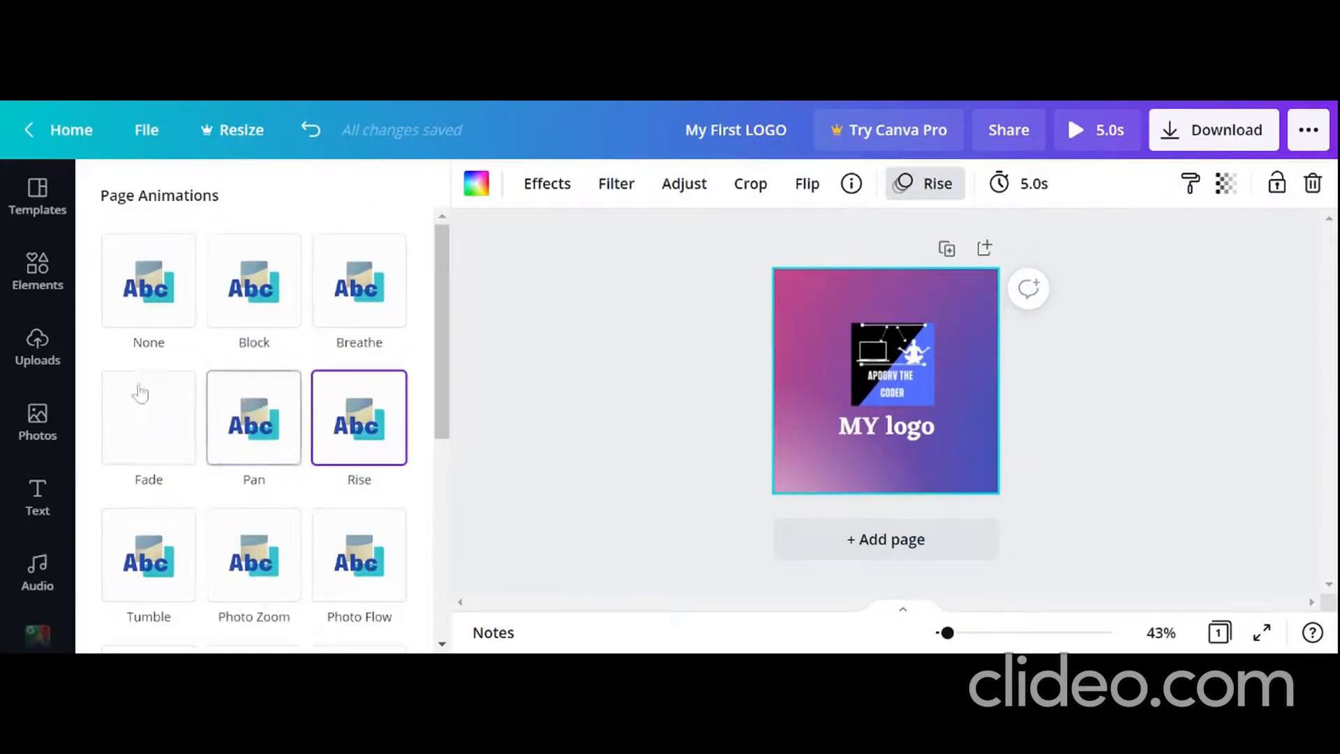
Step: Try the Tumble, Photo Zoom and Breathe page animations and settle on Block
{"action": "left_click", "coordinate": [169, 555]}
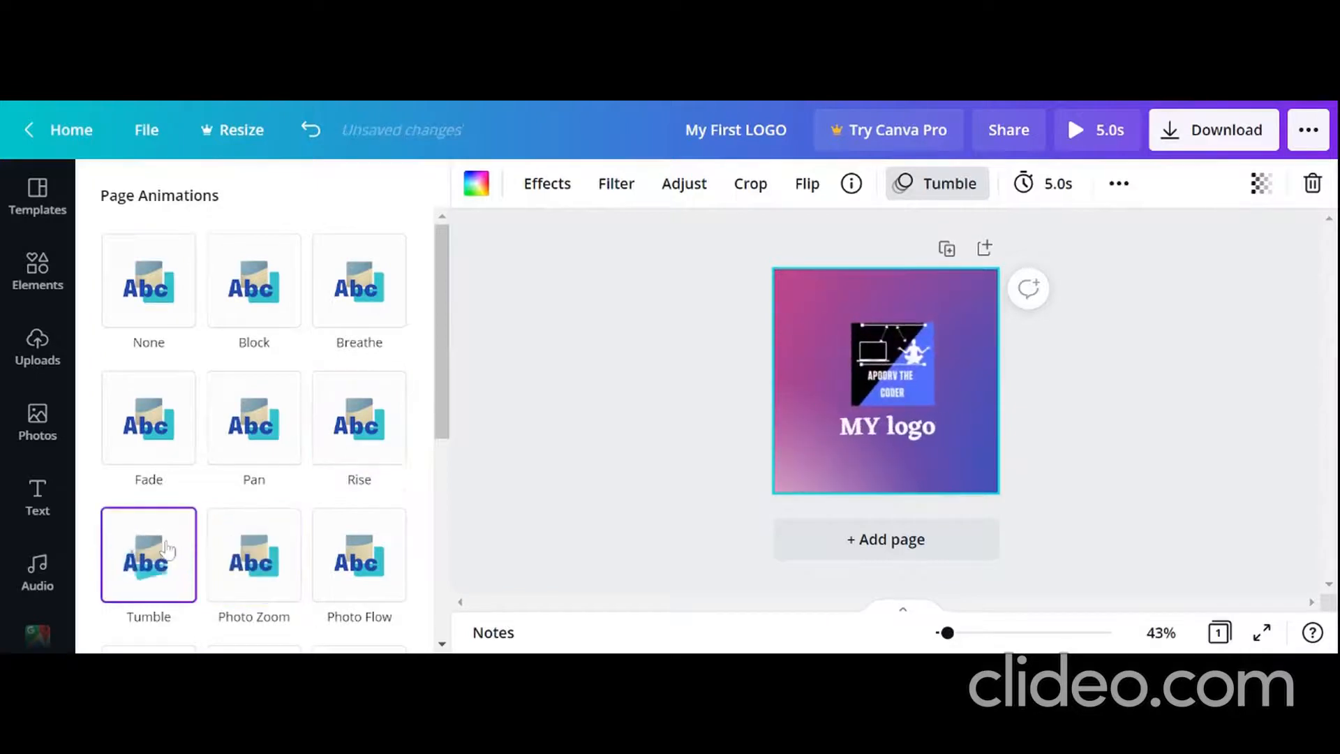
{"action": "left_click", "coordinate": [278, 571]}
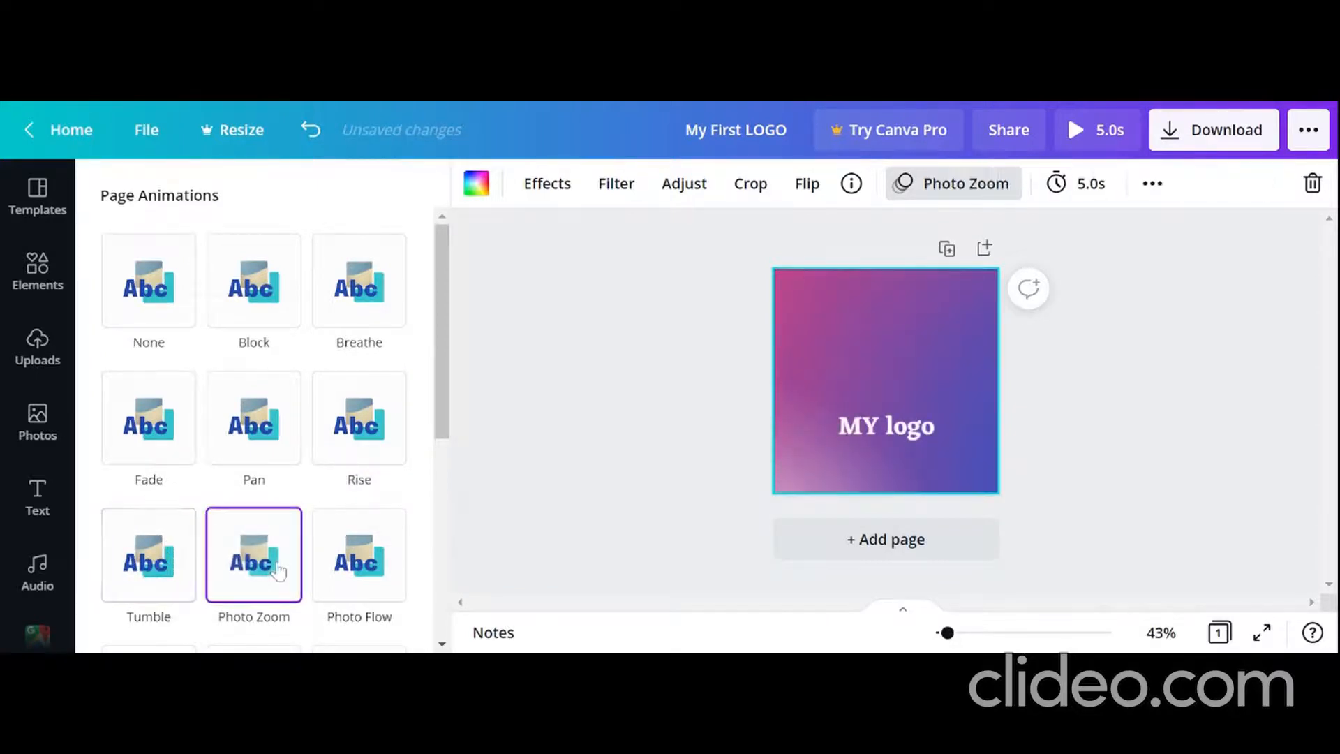
{"action": "left_click", "coordinate": [351, 288]}
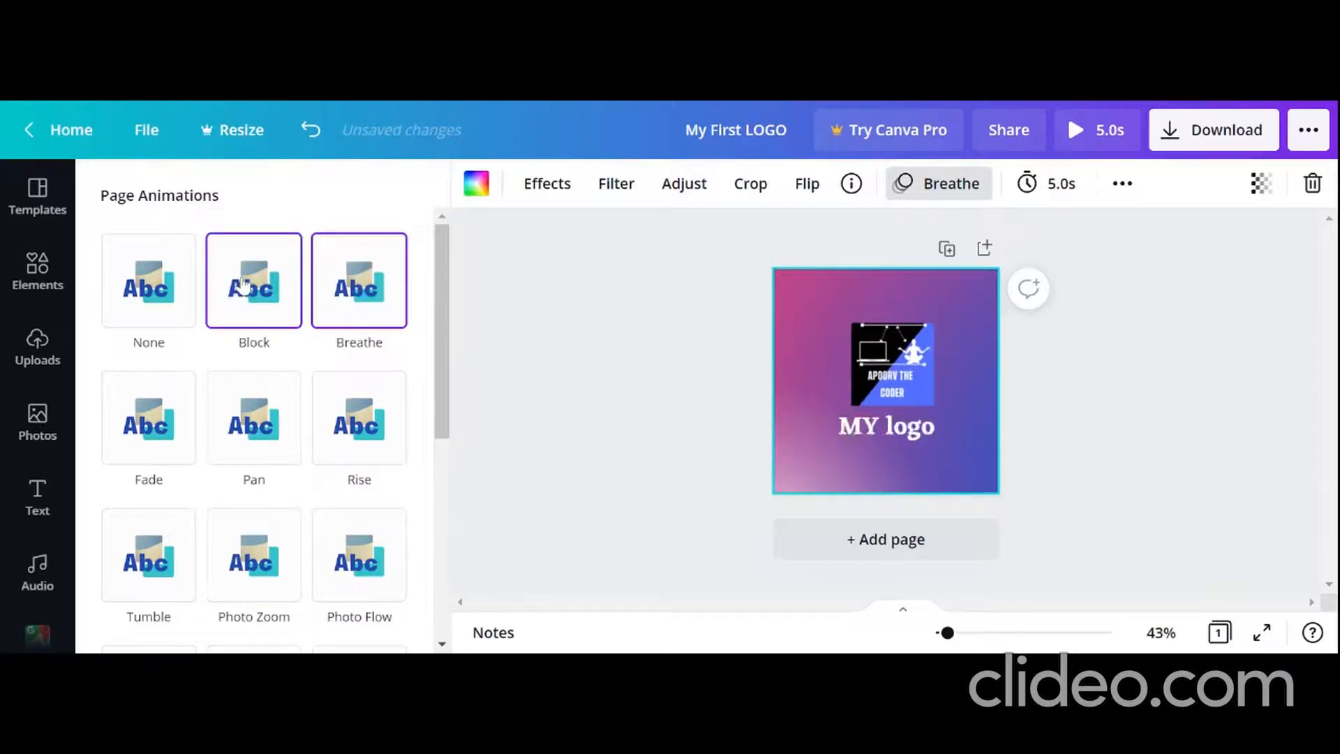
{"action": "left_click", "coordinate": [253, 283]}
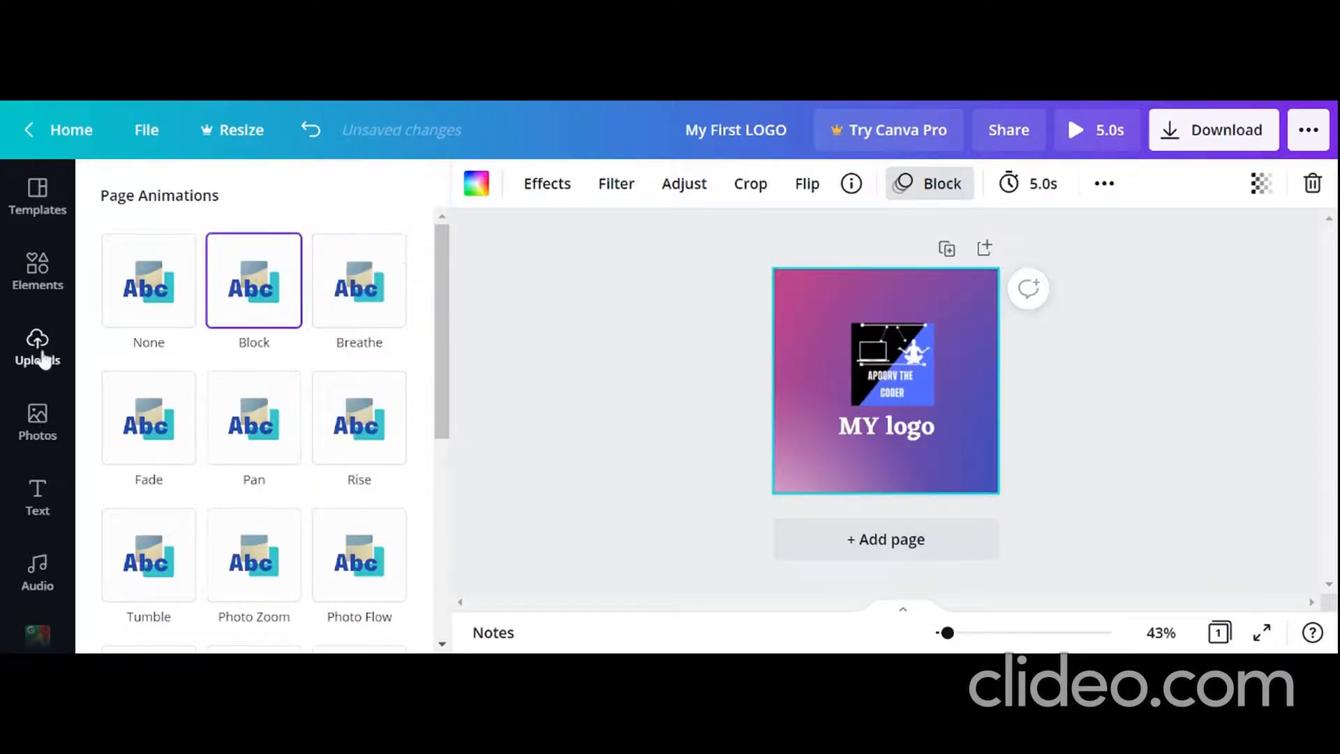
Step: Search the elements for "laptop", place the free laptop outline at the top of the page, and move the heading and logo image lower
{"action": "left_click", "coordinate": [38, 272]}
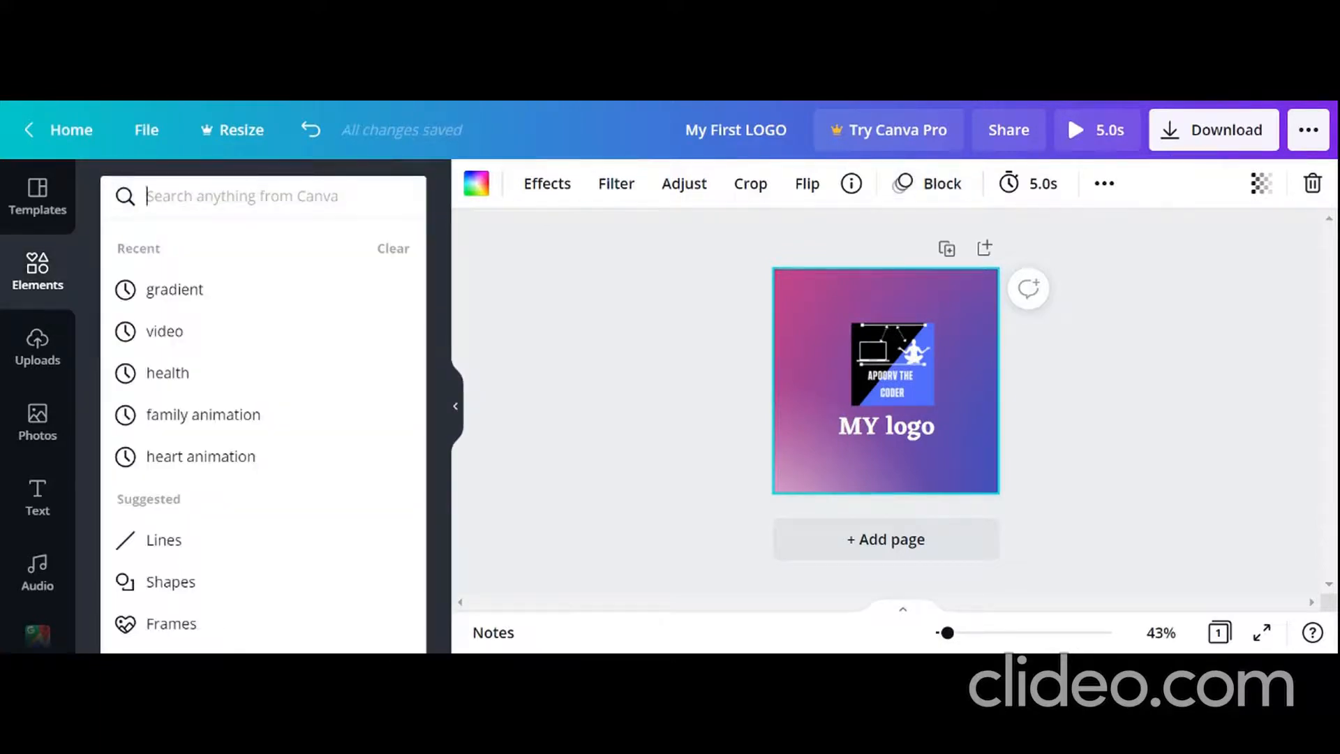
{"action": "type", "text": "lap"}
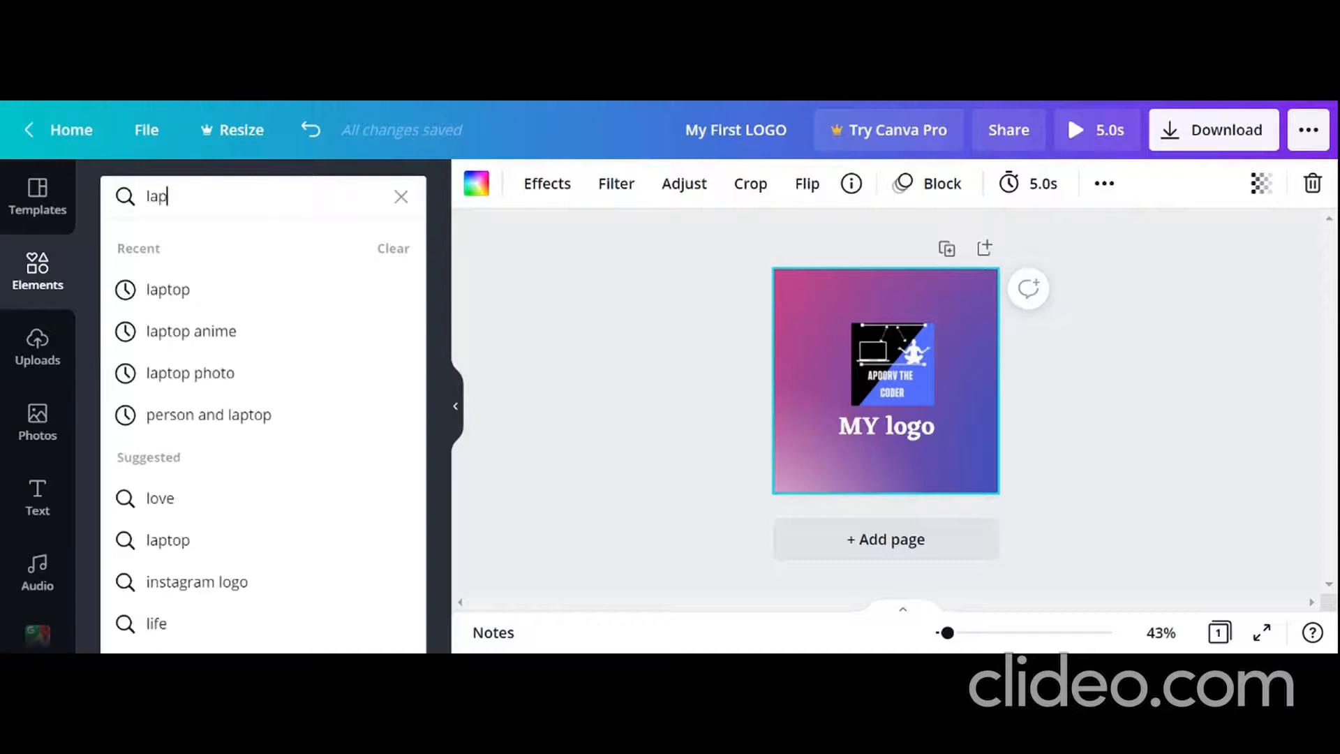
{"action": "type", "text": "top"}
{"action": "key", "text": "Return"}
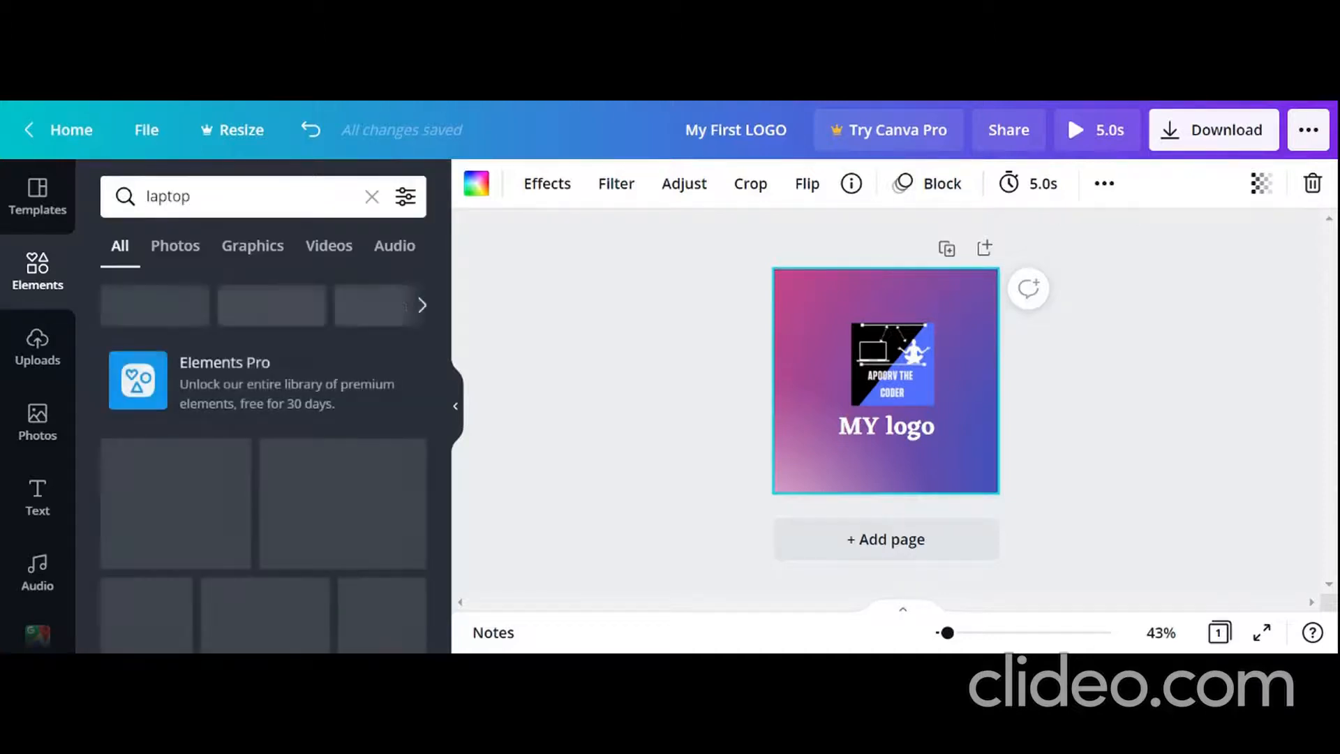
{"action": "scroll", "coordinate": [216, 608], "scroll_direction": "down", "scroll_amount": 5}
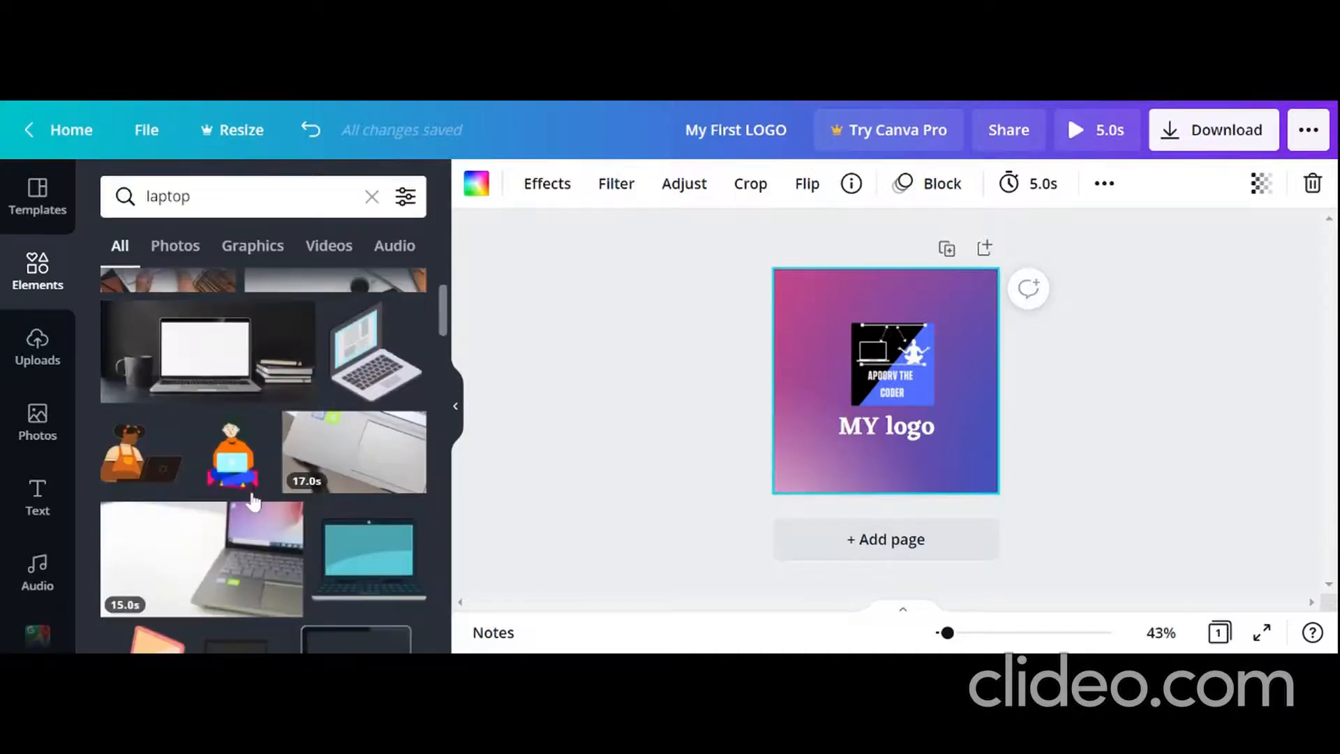
{"action": "scroll", "coordinate": [216, 607], "scroll_direction": "up", "scroll_amount": 5}
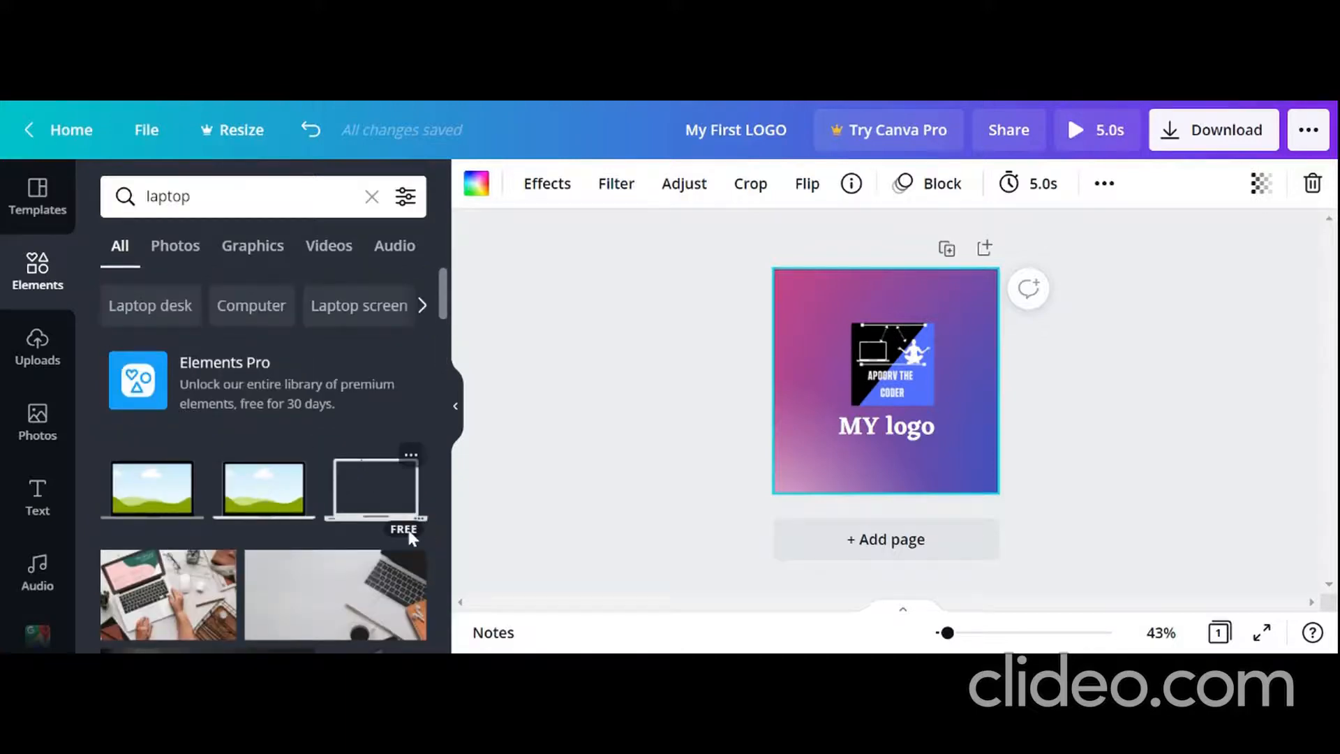
{"action": "left_click_drag", "start_coordinate": [356, 485], "coordinate": [883, 296]}
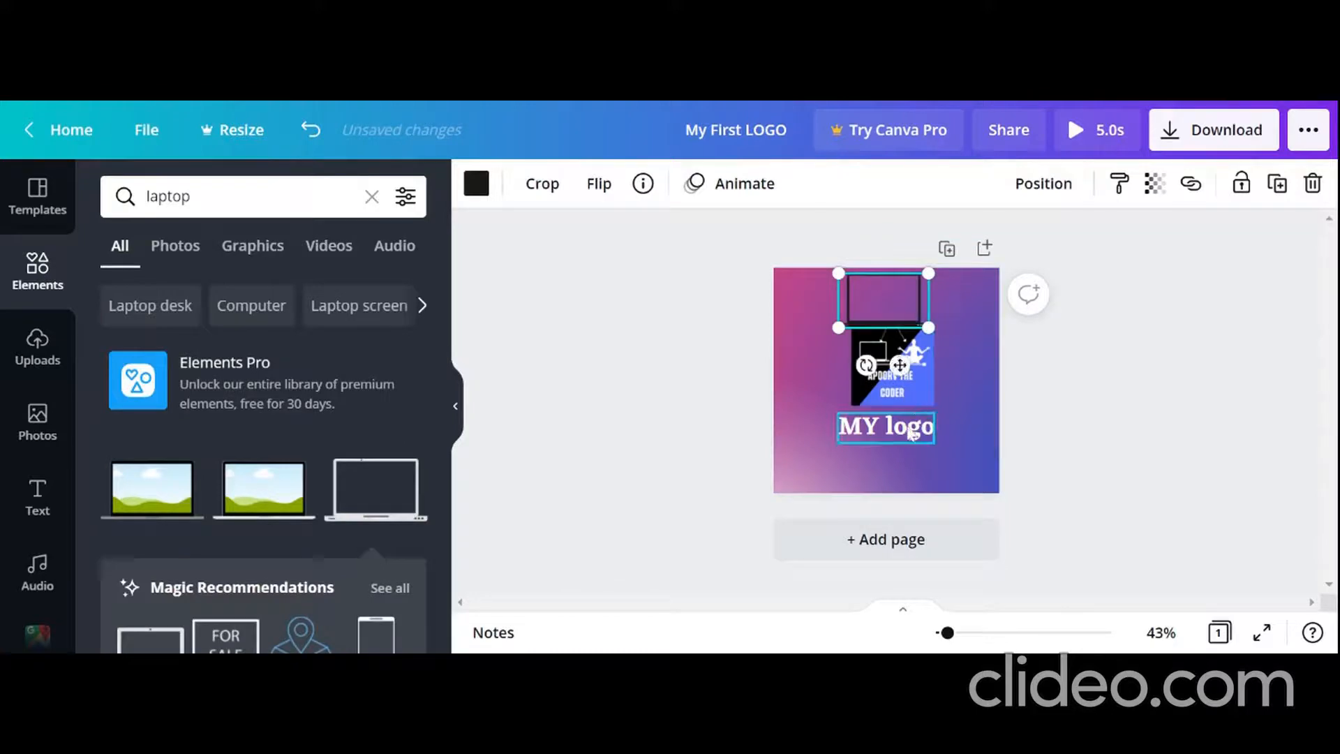
{"action": "left_click_drag", "start_coordinate": [888, 438], "coordinate": [888, 482]}
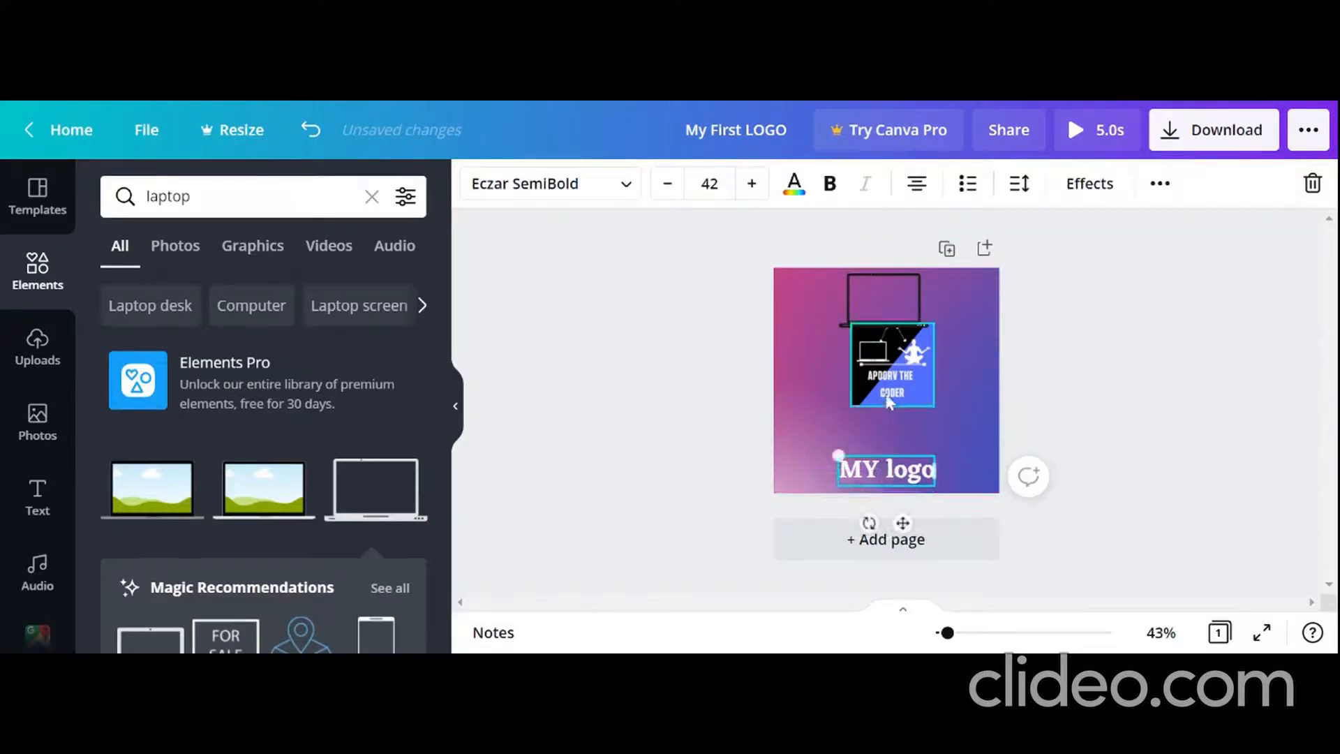
{"action": "left_click_drag", "start_coordinate": [888, 391], "coordinate": [881, 419]}
Step: Try white, turquoise, teal and orange as the laptop outline's colour and settle on white
{"action": "left_click", "coordinate": [862, 309]}
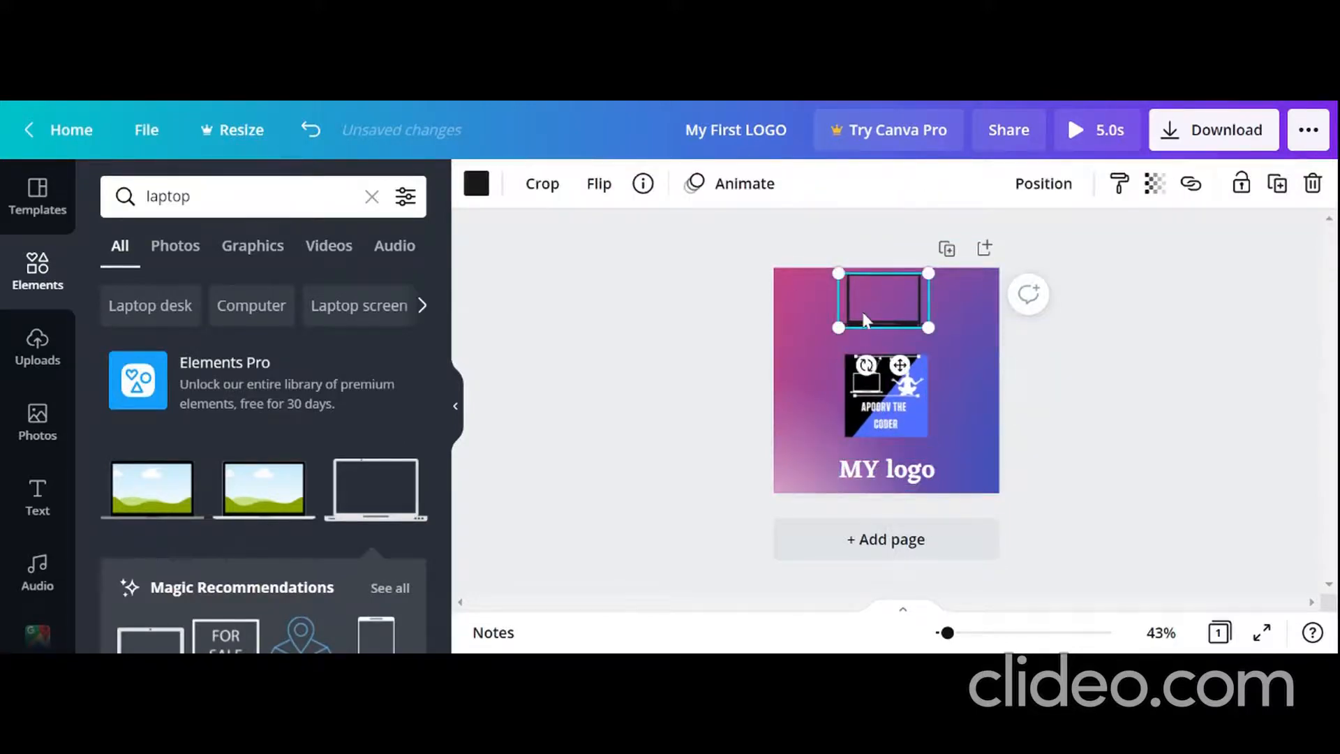
{"action": "left_click", "coordinate": [476, 183]}
{"action": "left_click", "coordinate": [239, 288]}
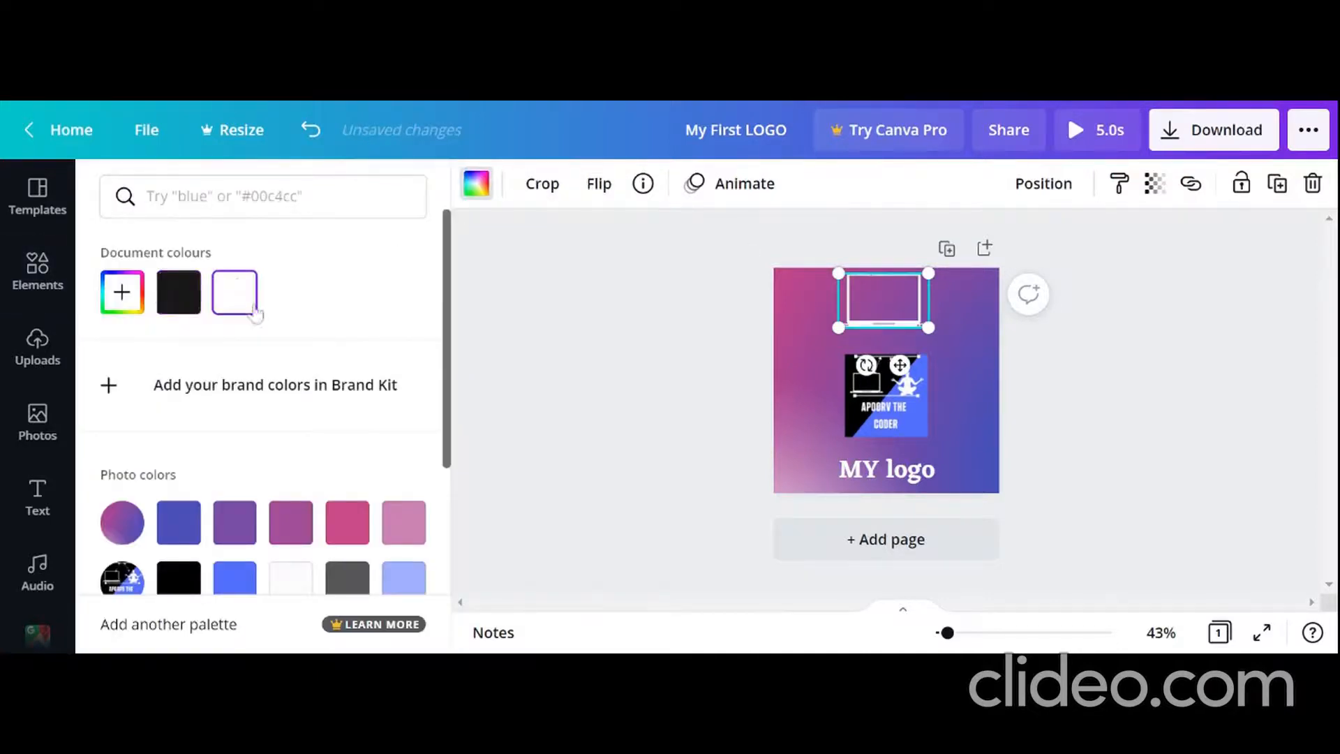
{"action": "scroll", "coordinate": [268, 391], "scroll_direction": "down", "scroll_amount": 5}
{"action": "left_click", "coordinate": [163, 480]}
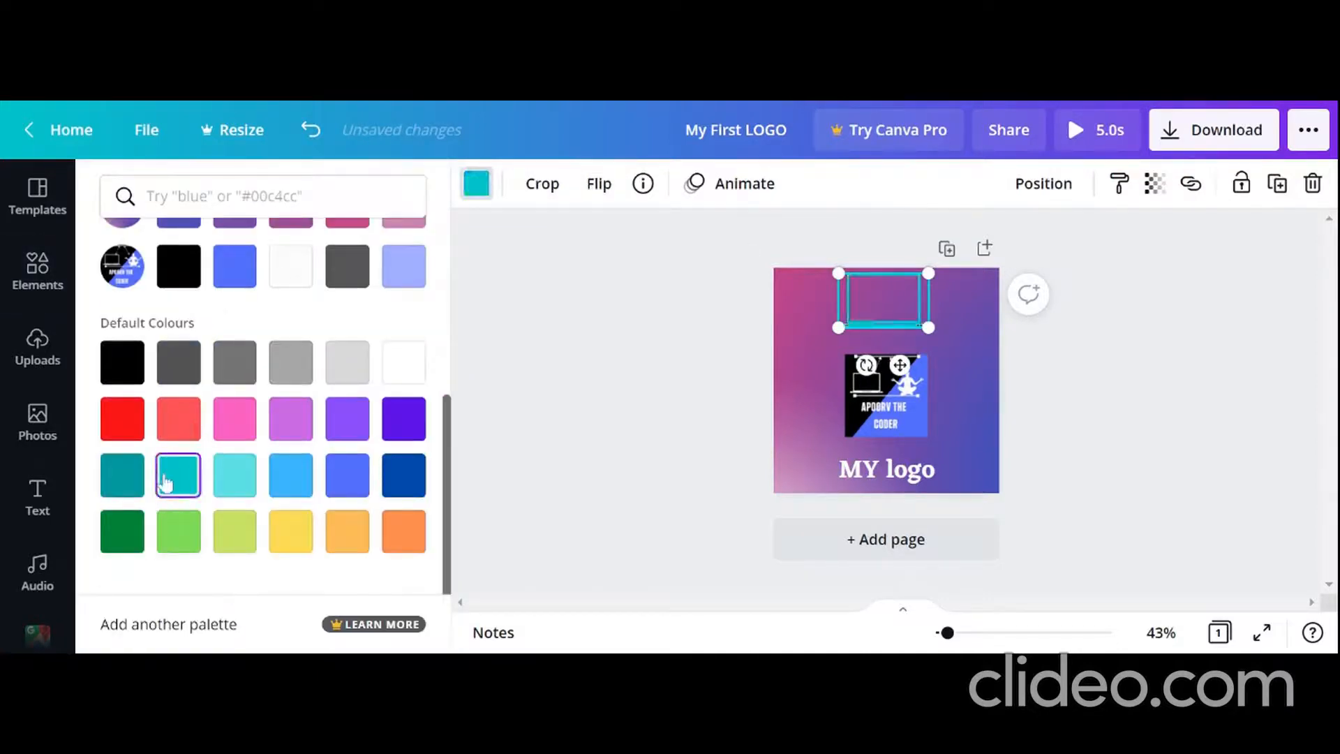
{"action": "left_click", "coordinate": [117, 479]}
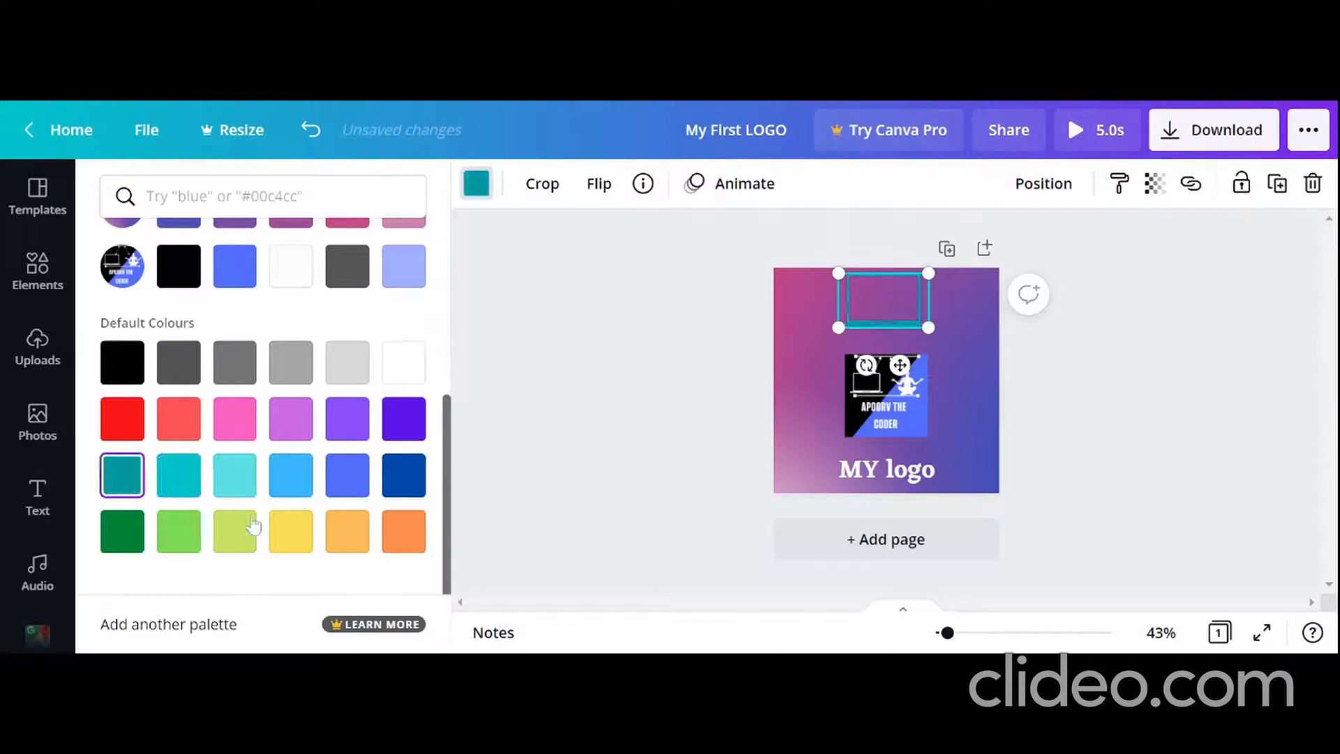
{"action": "left_click", "coordinate": [419, 539]}
{"action": "scroll", "coordinate": [391, 509], "scroll_direction": "up", "scroll_amount": 5}
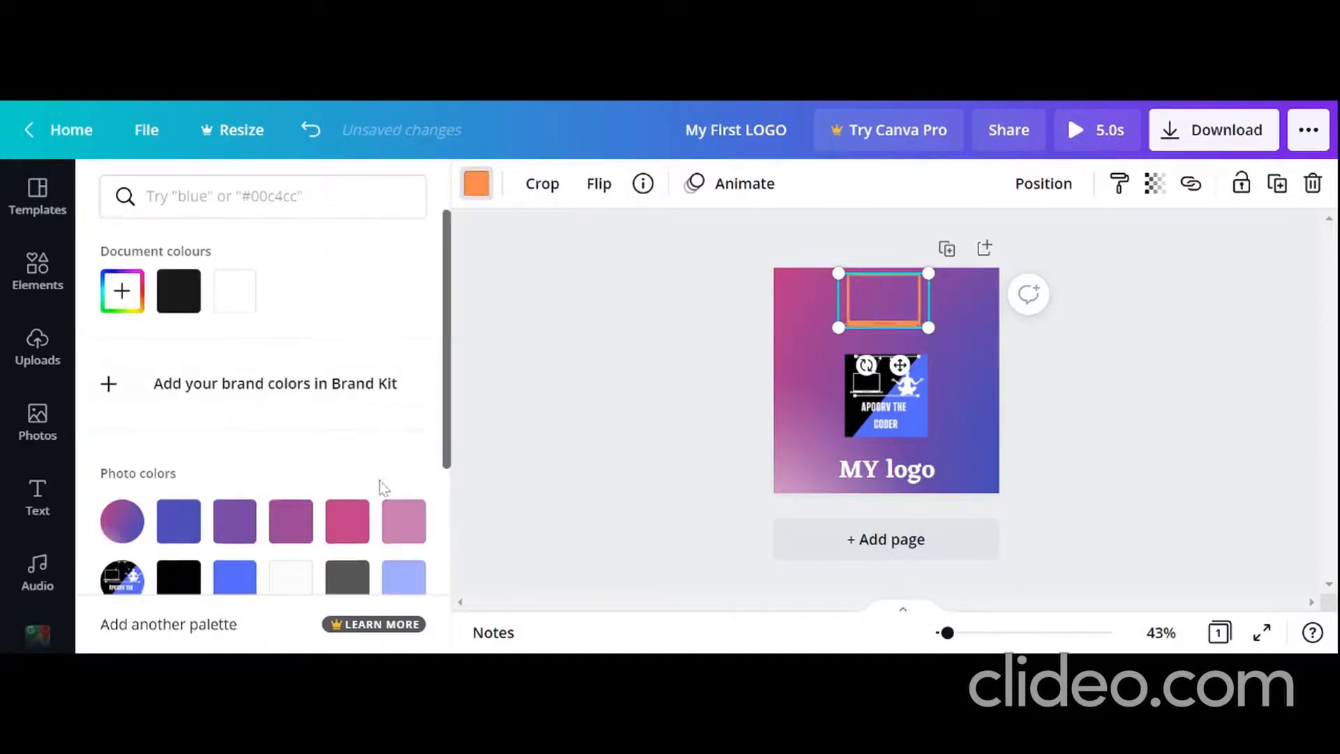
{"action": "left_click", "coordinate": [223, 281]}
Step: Tilt the white laptop outline slightly counterclockwise and shift it down to sit just above the logo image
{"action": "left_click_drag", "start_coordinate": [866, 364], "coordinate": [1032, 383]}
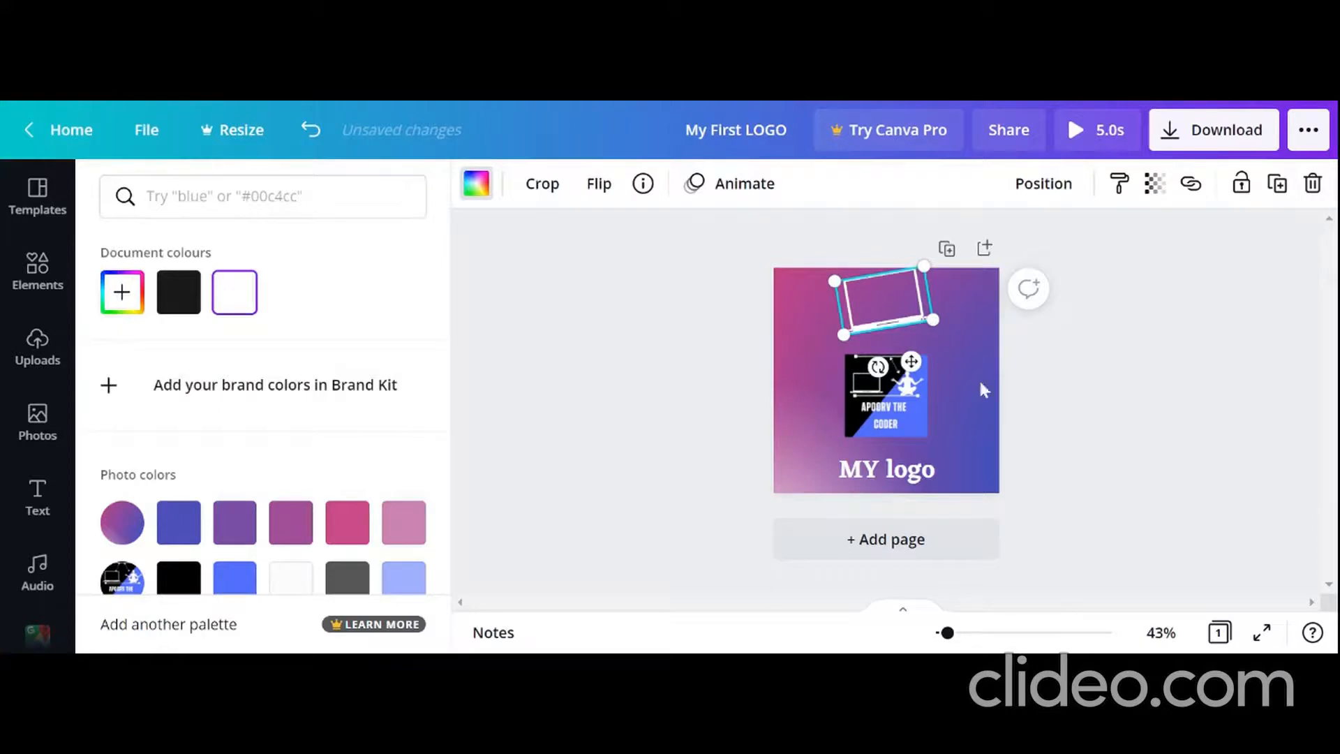
{"action": "mouse_move", "coordinate": [913, 359]}
{"action": "left_mouse_down"}
{"action": "mouse_move", "coordinate": [880, 363]}
{"action": "mouse_move", "coordinate": [907, 372]}
{"action": "left_mouse_up"}
{"action": "left_click", "coordinate": [1117, 395]}
{"action": "left_click", "coordinate": [971, 335]}
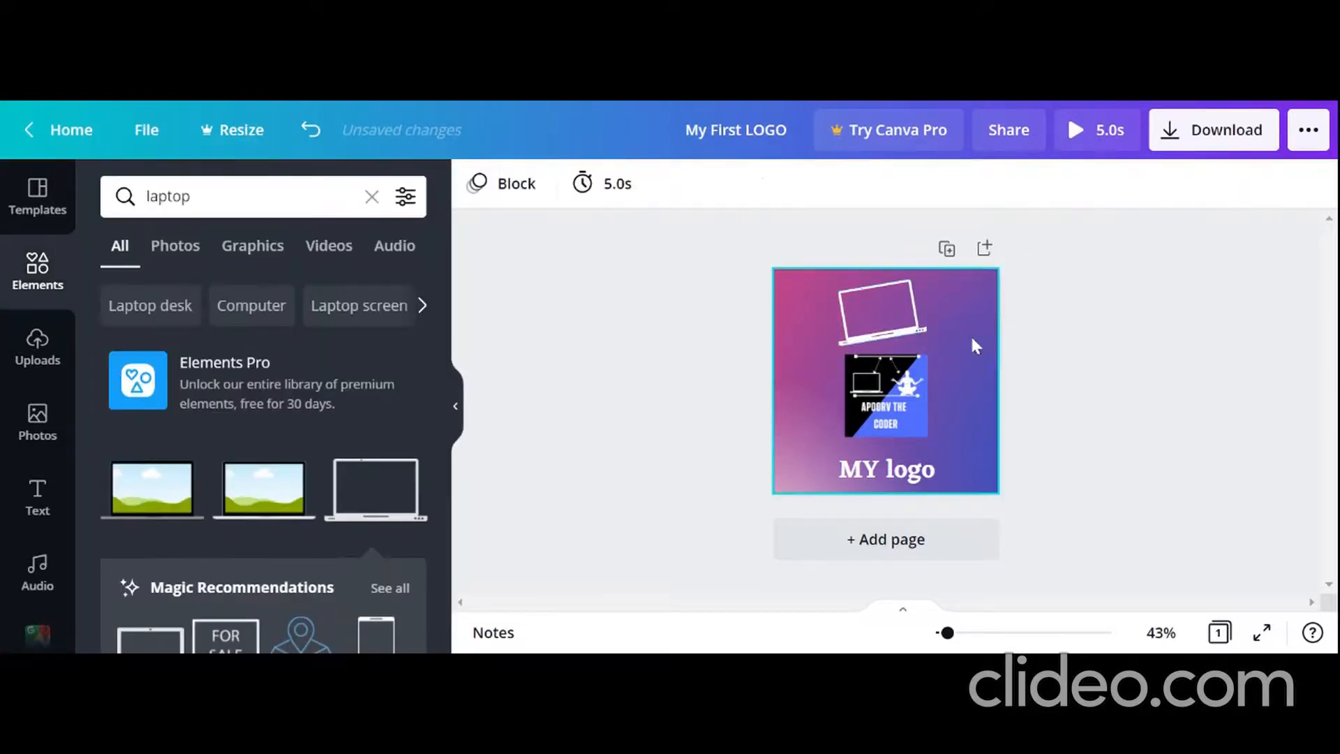
Step: Clear the page by deleting the logo image, the "MY logo" heading, the laptop outline and the gradient background
{"action": "left_click", "coordinate": [881, 395]}
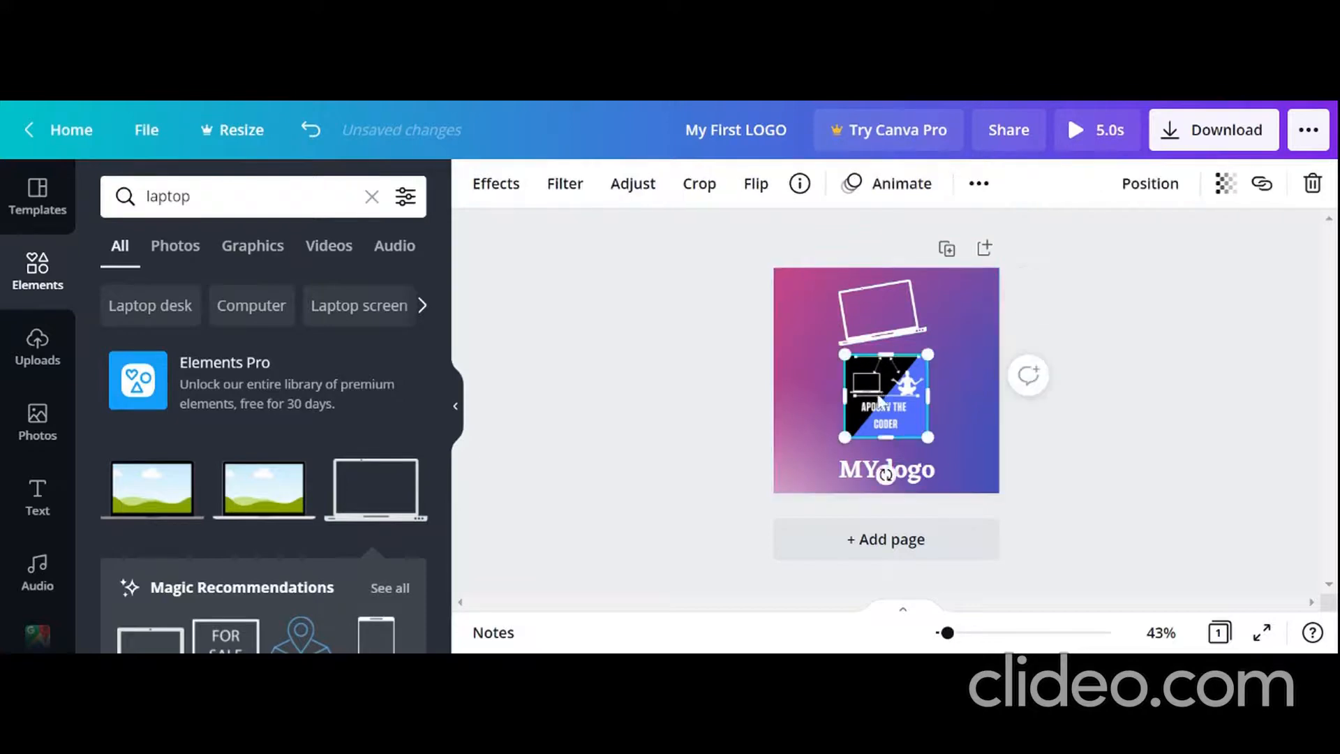
{"action": "key", "text": "Delete"}
{"action": "left_click", "coordinate": [891, 481]}
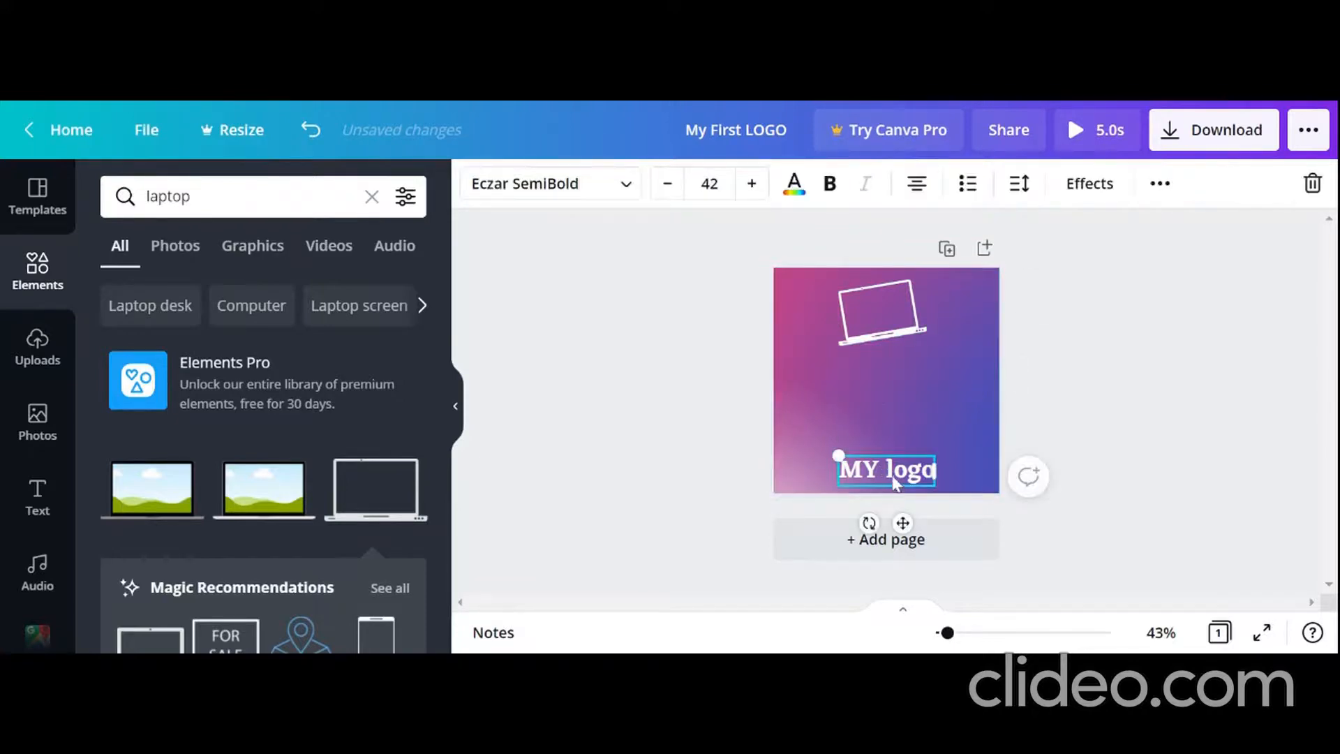
{"action": "key", "text": "Delete"}
{"action": "left_click", "coordinate": [907, 335]}
{"action": "key", "text": "Delete"}
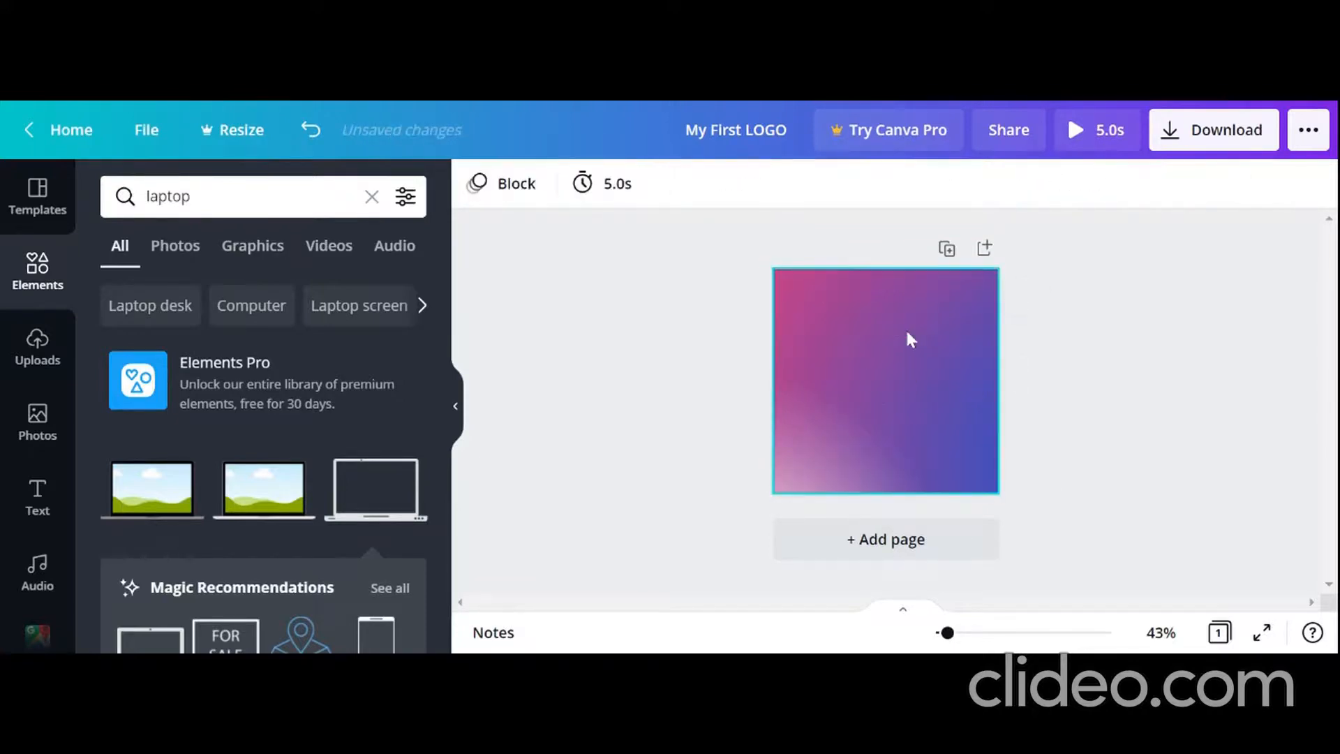
{"action": "left_click", "coordinate": [907, 332]}
{"action": "key", "text": "Delete"}
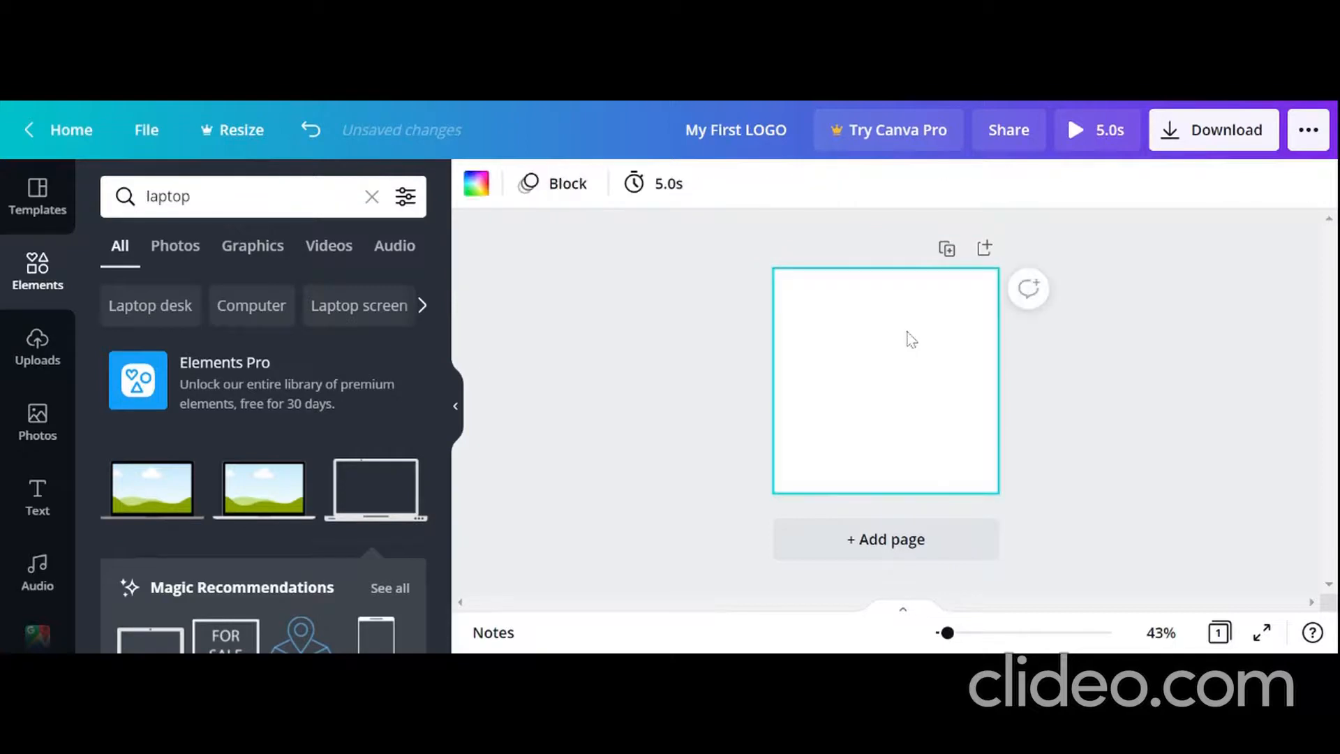
Step: Browse the additional content types and the apps and integrations offered for the design
{"action": "left_click", "coordinate": [39, 224]}
{"action": "scroll", "coordinate": [18, 562], "scroll_direction": "down", "scroll_amount": 2}
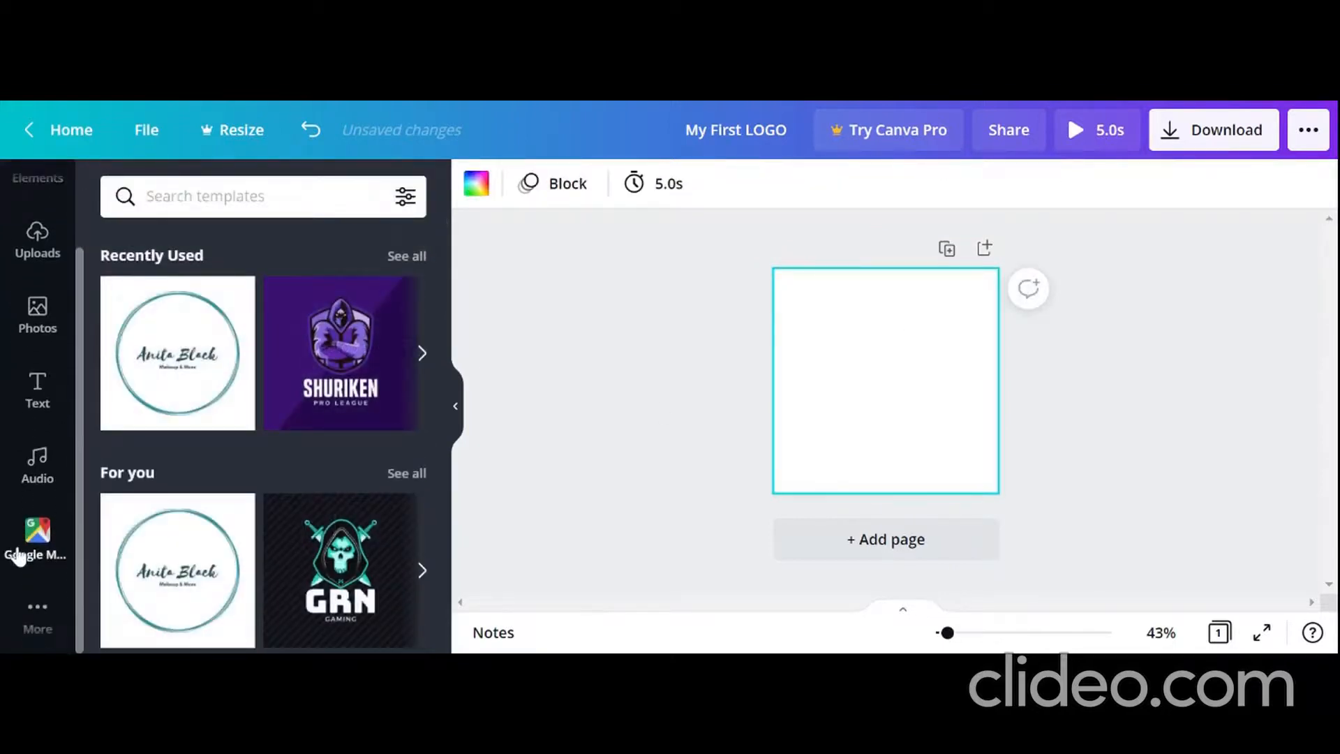
{"action": "left_click", "coordinate": [29, 644]}
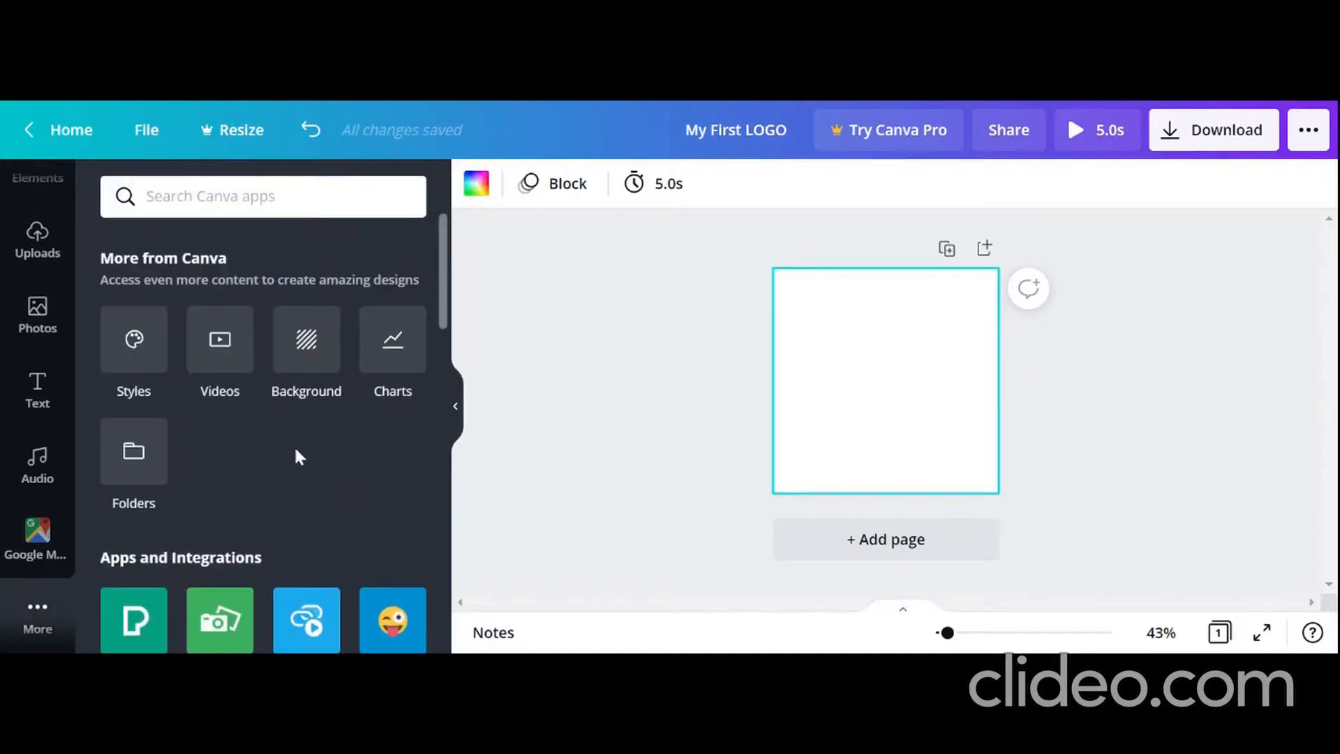
{"action": "scroll", "coordinate": [299, 453], "scroll_direction": "down", "scroll_amount": 10}
{"action": "scroll", "coordinate": [302, 432], "scroll_direction": "up", "scroll_amount": 10}
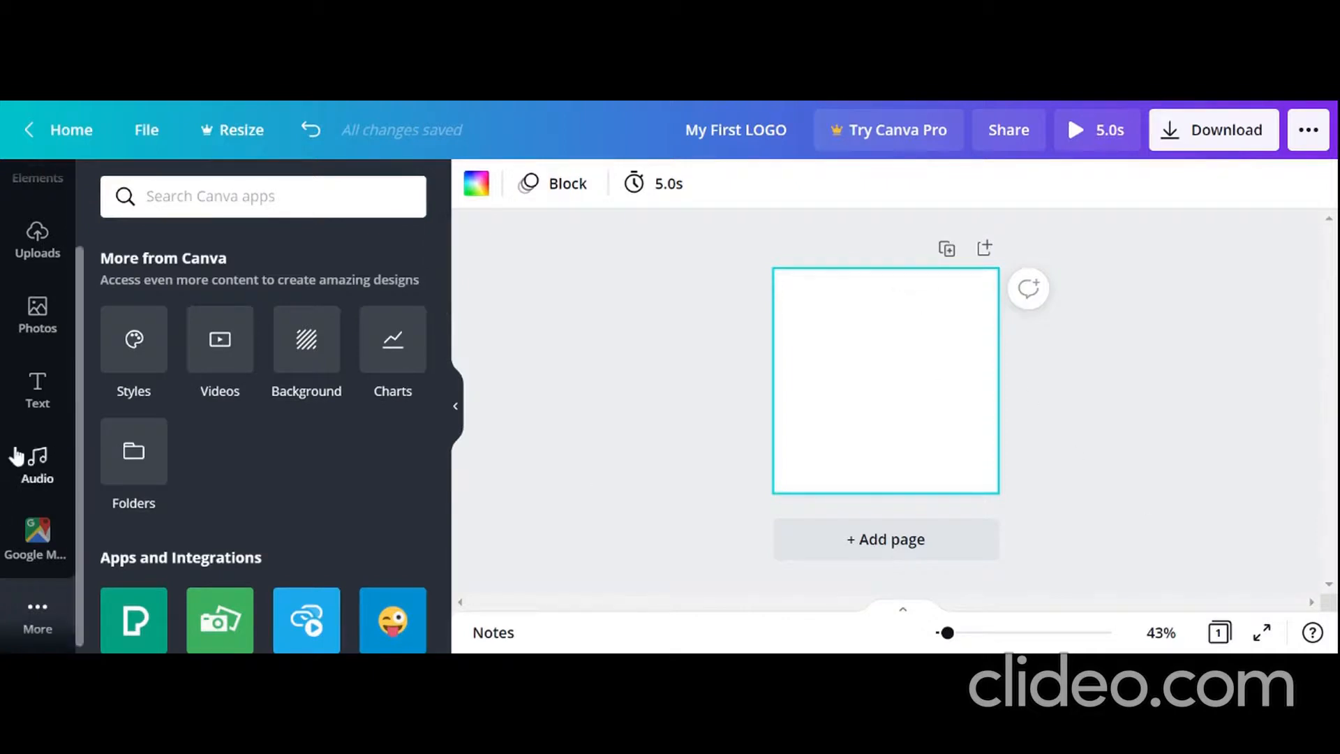
{"action": "scroll", "coordinate": [14, 454], "scroll_direction": "up", "scroll_amount": 2}
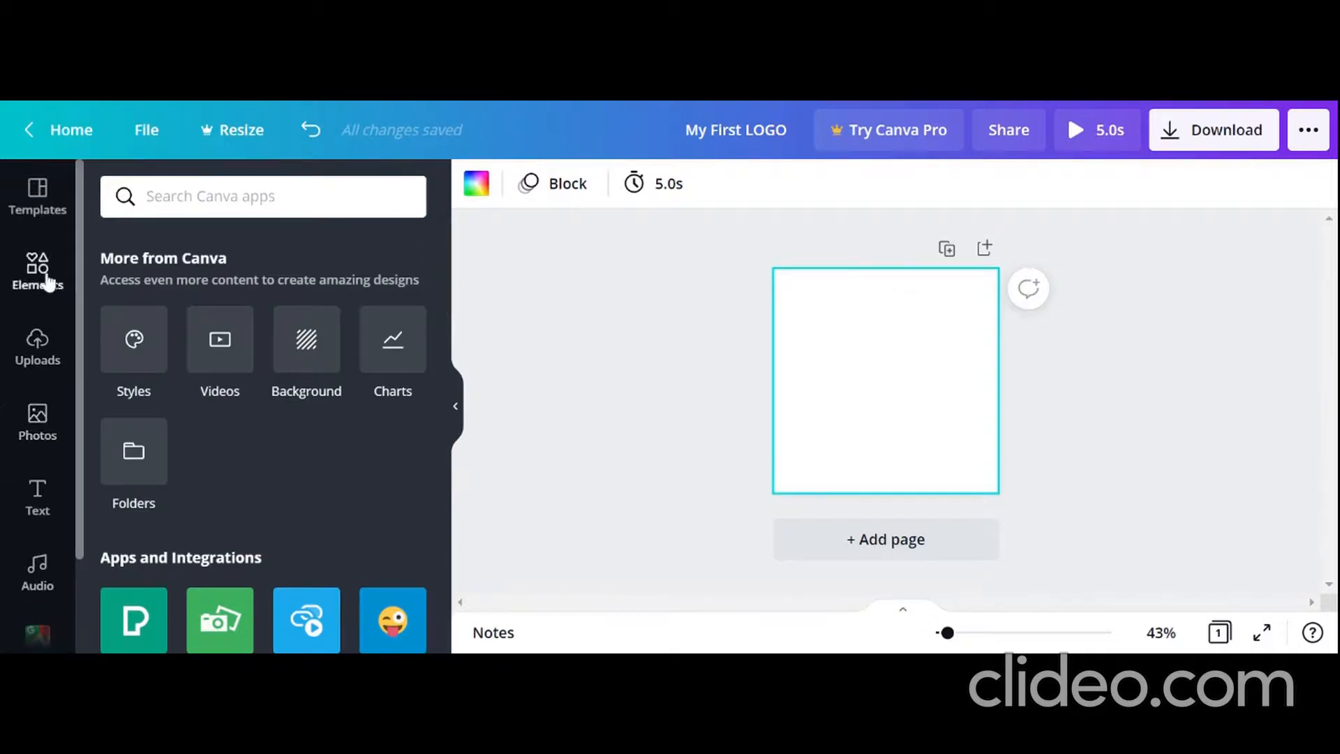
Step: Apply the free Doctor Logo template with the red four-petal symbol and "Family Medicine" tagline to the blank page
{"action": "left_click", "coordinate": [38, 197]}
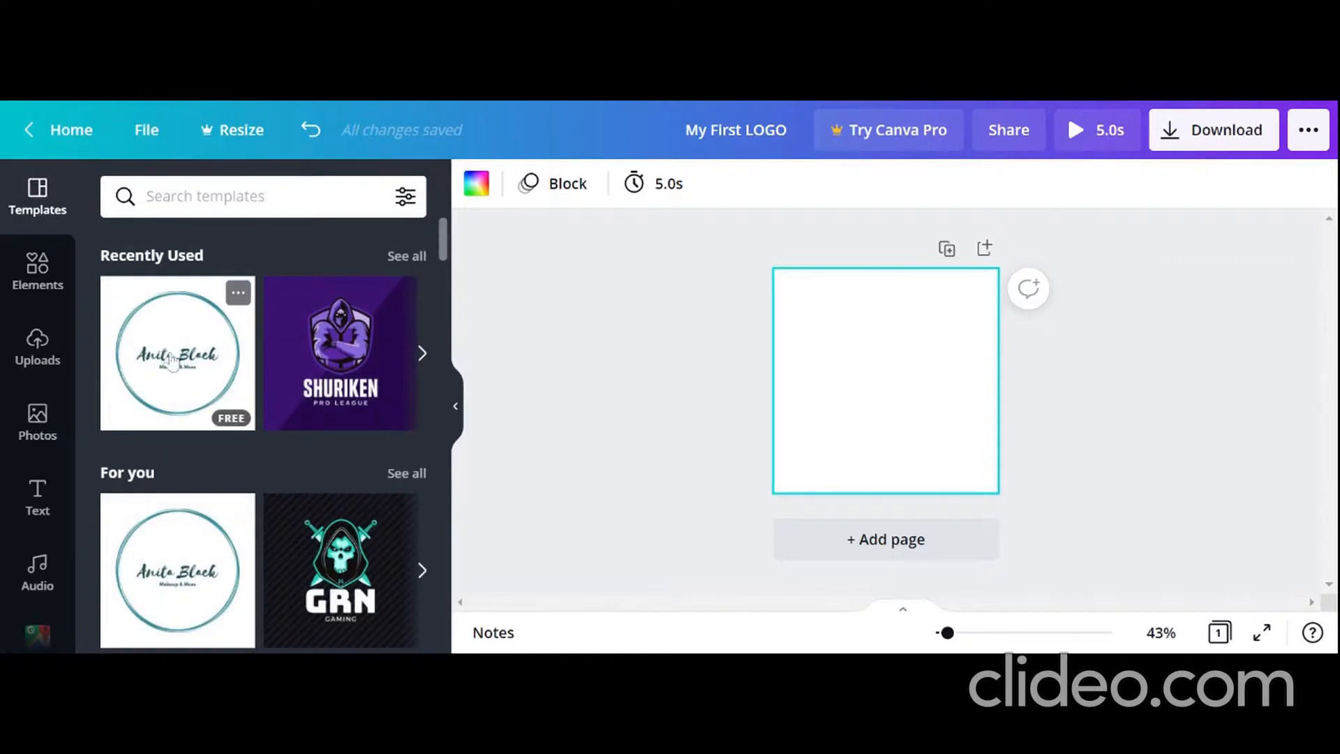
{"action": "scroll", "coordinate": [172, 361], "scroll_direction": "down", "scroll_amount": 5}
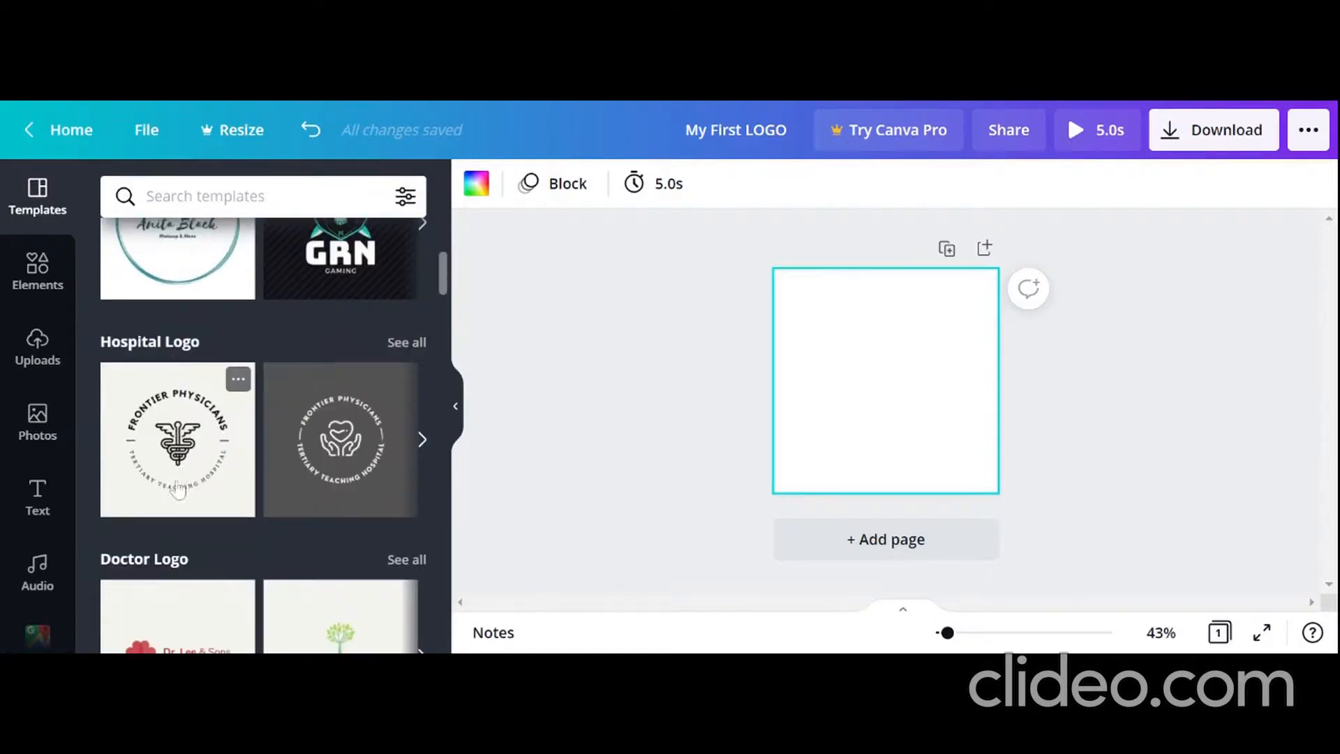
{"action": "scroll", "coordinate": [191, 479], "scroll_direction": "down", "scroll_amount": 5}
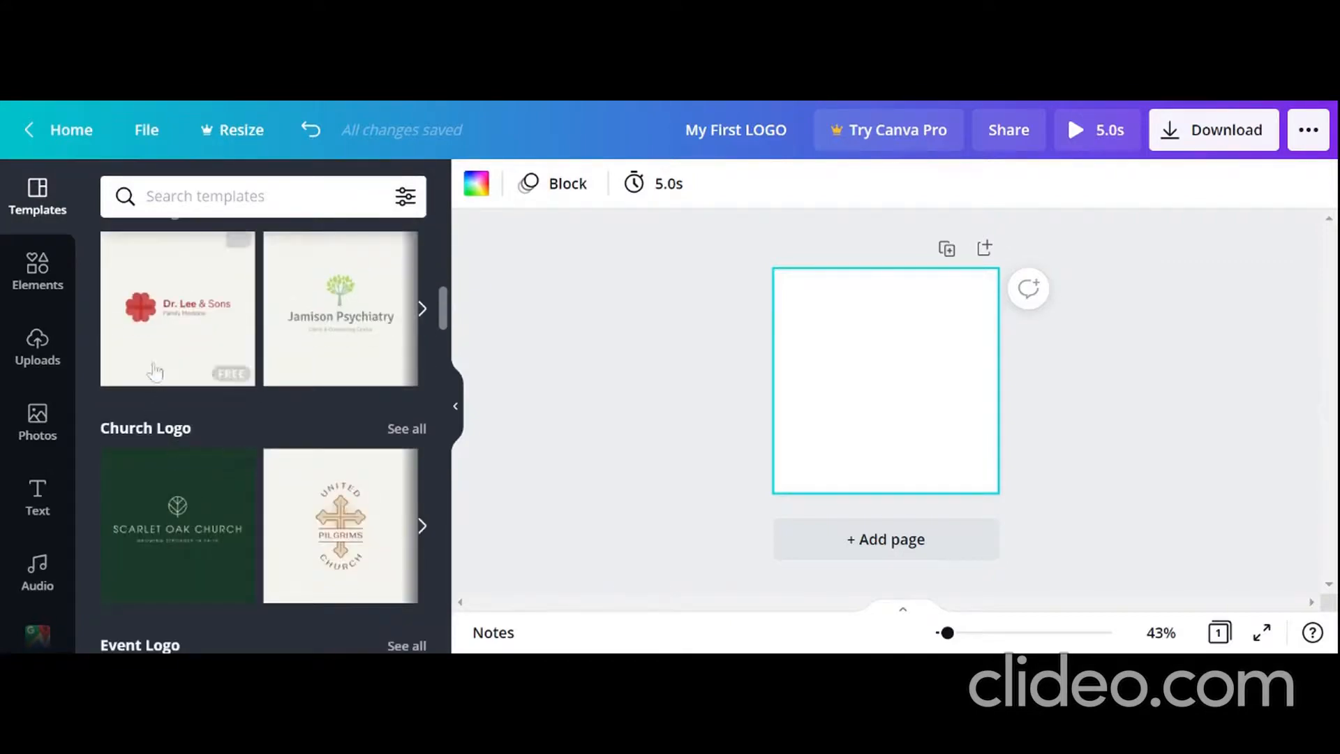
{"action": "left_click_drag", "start_coordinate": [162, 335], "coordinate": [858, 381]}
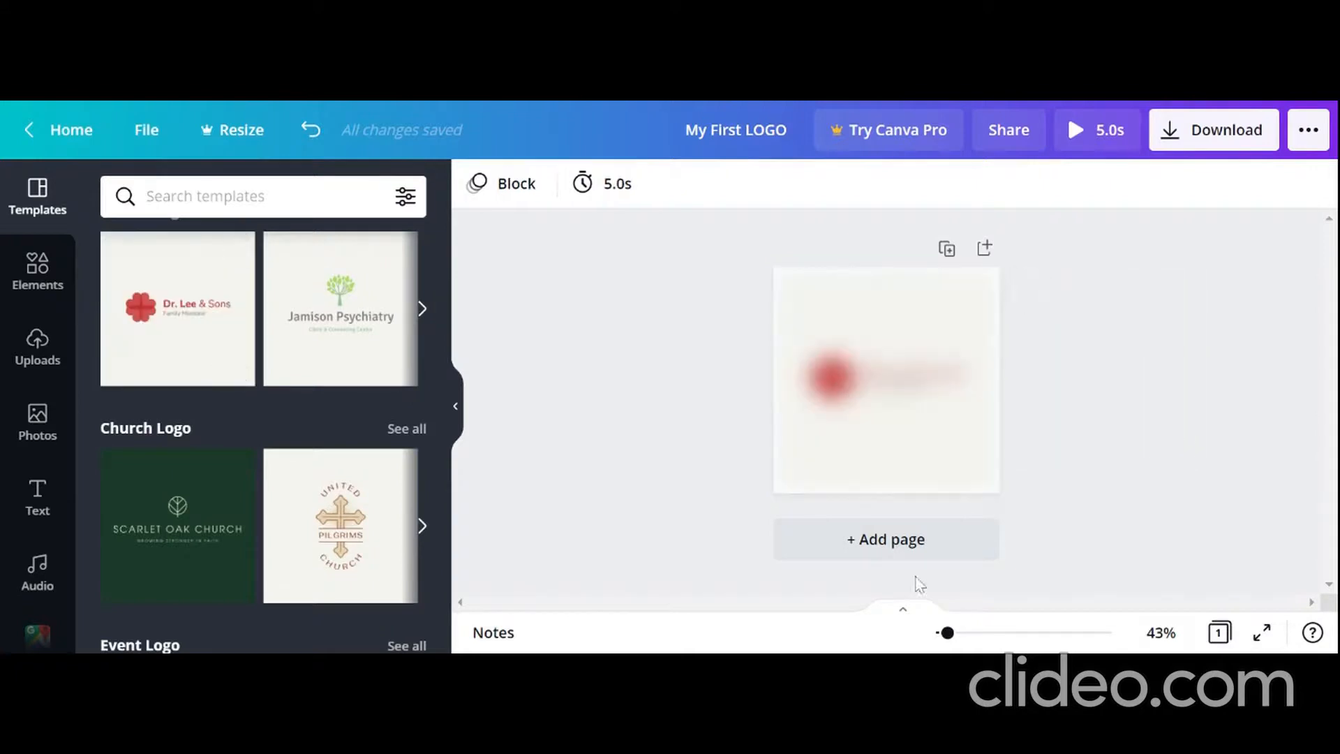
Step: Replace the template's main name text above the "Family Medicine" tagline with "USER"
{"action": "left_click", "coordinate": [917, 383]}
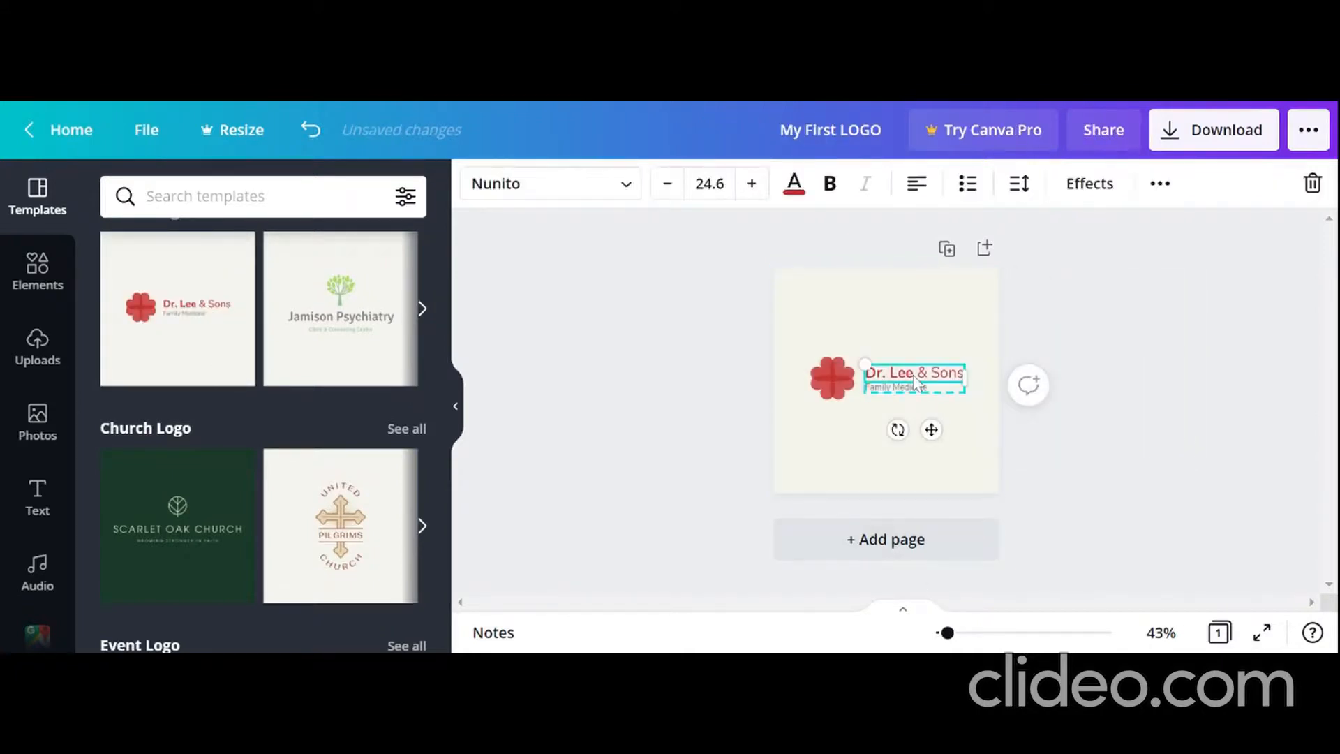
{"action": "double_click", "coordinate": [916, 380]}
{"action": "key", "text": "BackSpace"}
{"action": "left_click", "coordinate": [934, 396]}
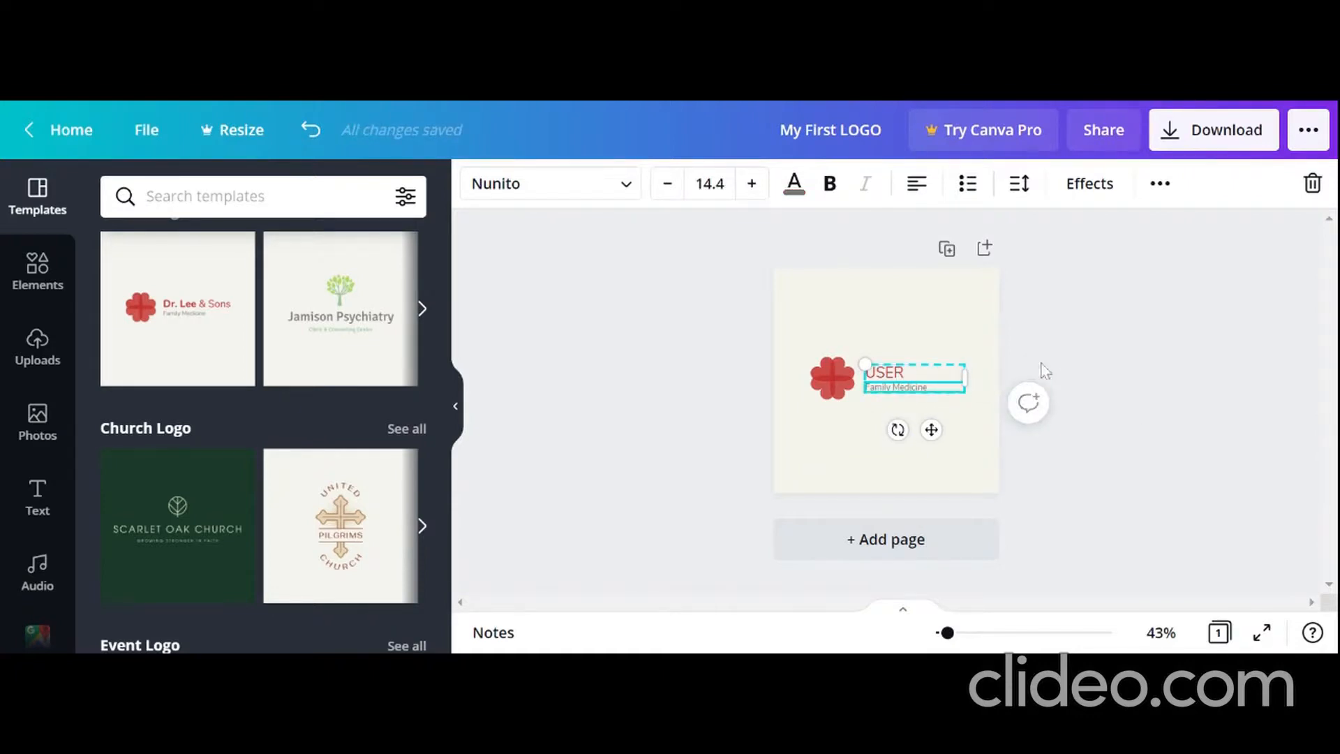
{"action": "left_click", "coordinate": [1056, 308]}
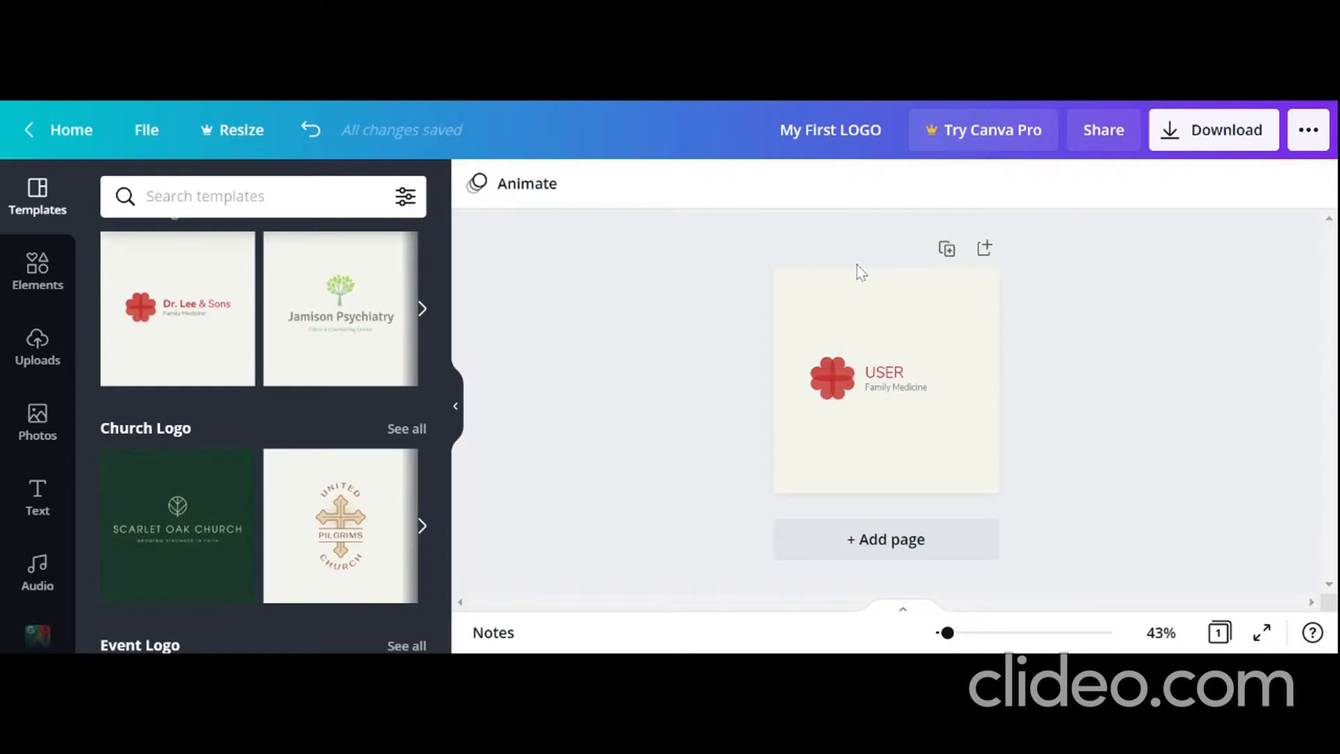
Step: Review the file types available for downloading the logo and close the download options without downloading
{"action": "left_click", "coordinate": [1250, 139]}
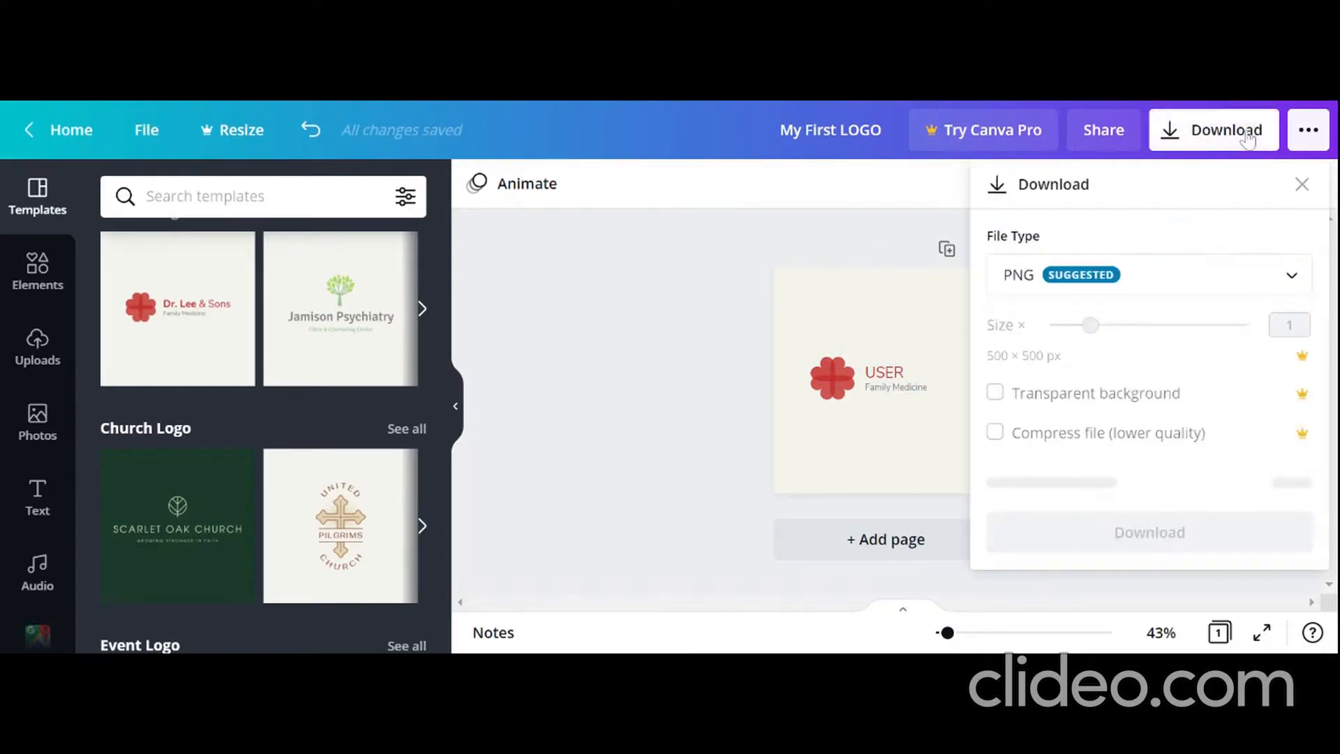
{"action": "left_click", "coordinate": [1065, 286]}
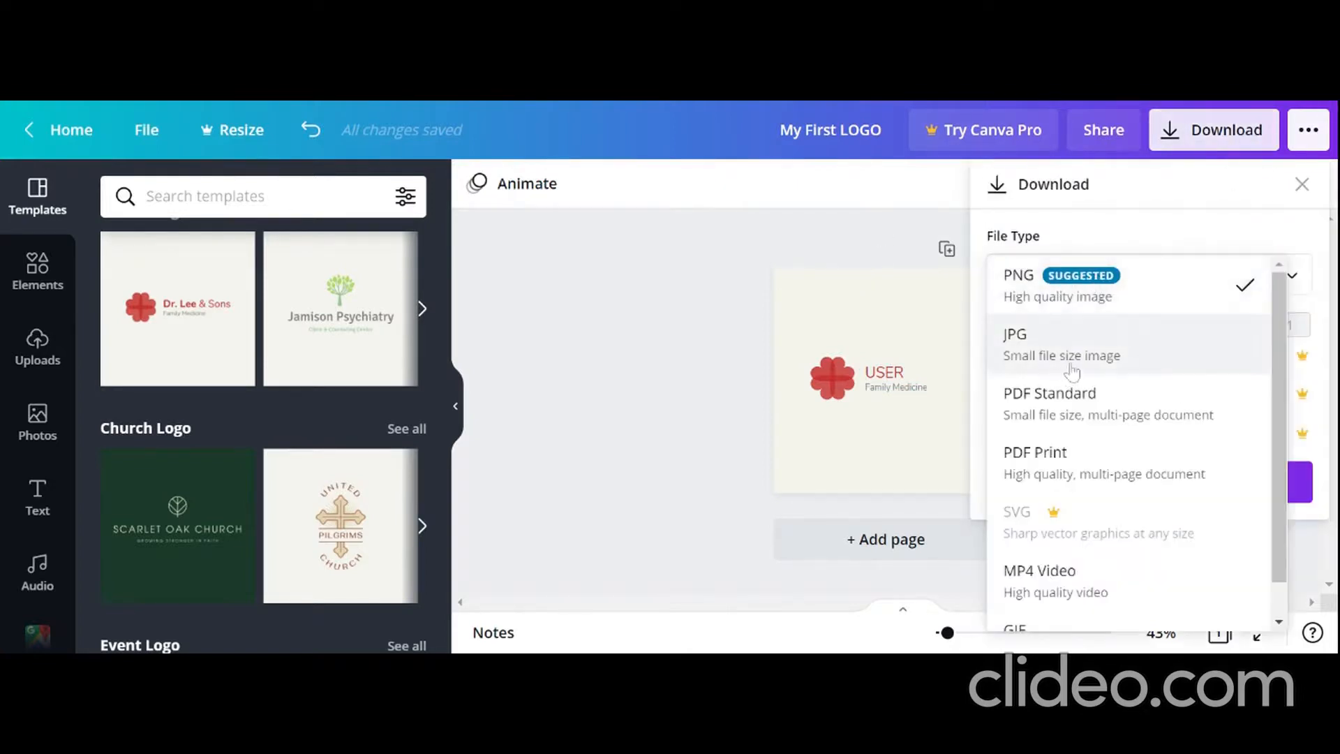
{"action": "scroll", "coordinate": [1094, 383], "scroll_direction": "down", "scroll_amount": 1}
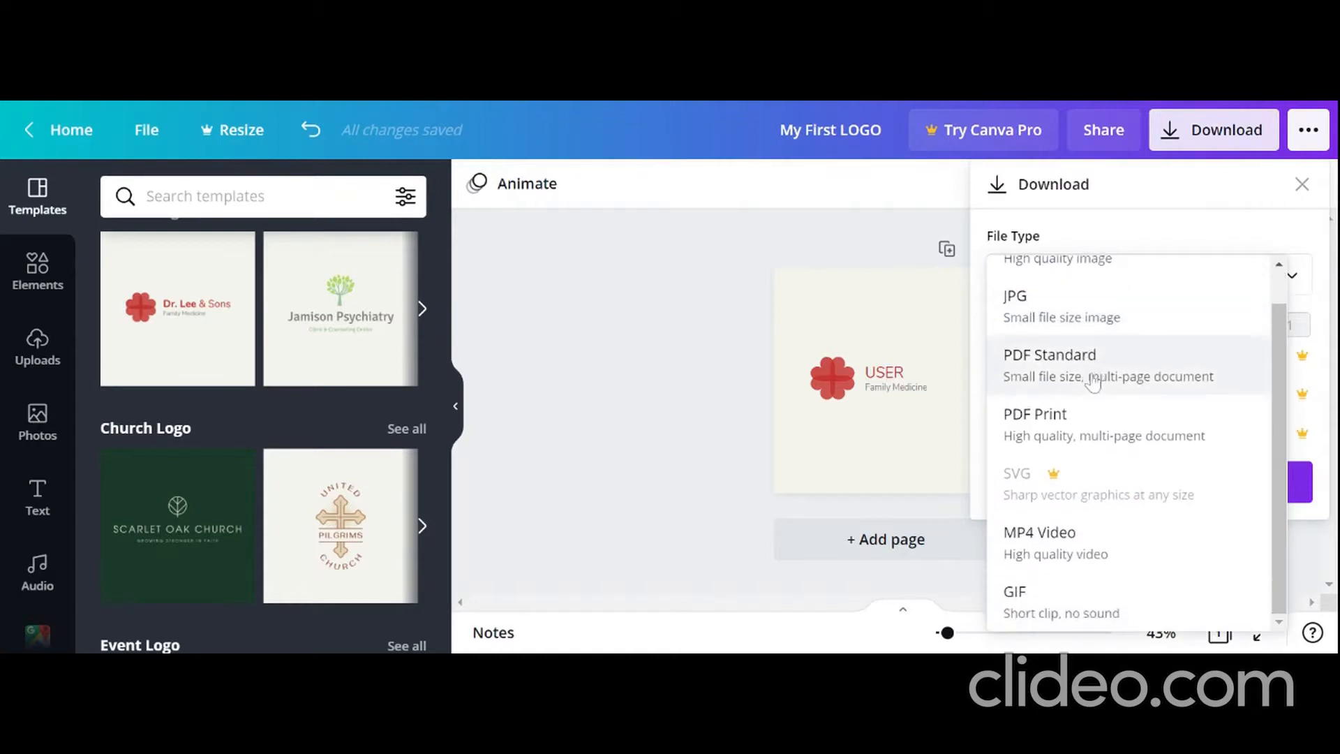
{"action": "left_click", "coordinate": [905, 353]}
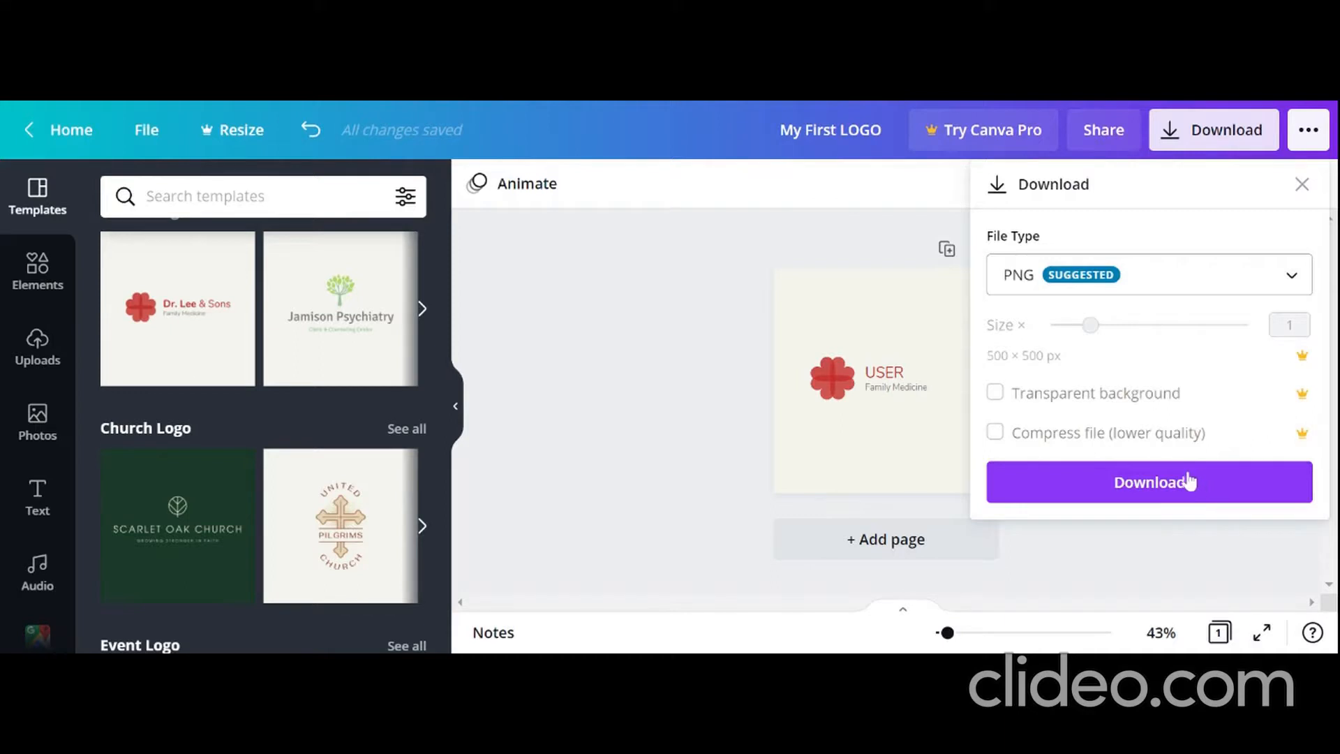
{"action": "left_click", "coordinate": [602, 513]}
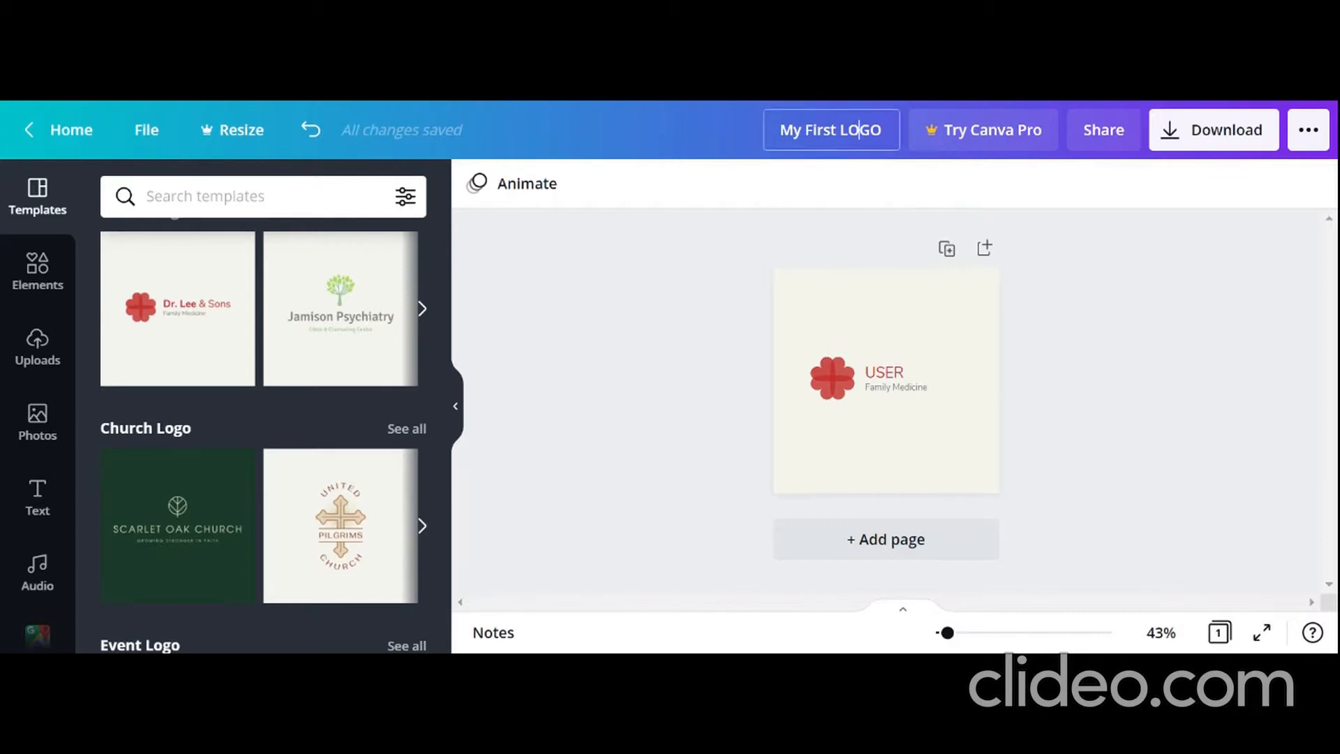
Step: Rename the design as "First LOGO"
{"action": "key", "text": "BackSpace"}
{"action": "key", "text": "BackSpace"}
{"action": "key", "text": "BackSpace"}
{"action": "key", "text": "BackSpace"}
{"action": "key", "text": "BackSpace"}
{"action": "key", "text": "BackSpace"}
{"action": "key", "text": "BackSpace"}
{"action": "key", "text": "BackSpace"}
{"action": "key", "text": "BackSpace"}
{"action": "key", "text": "BackSpace"}
{"action": "key", "text": "BackSpace"}
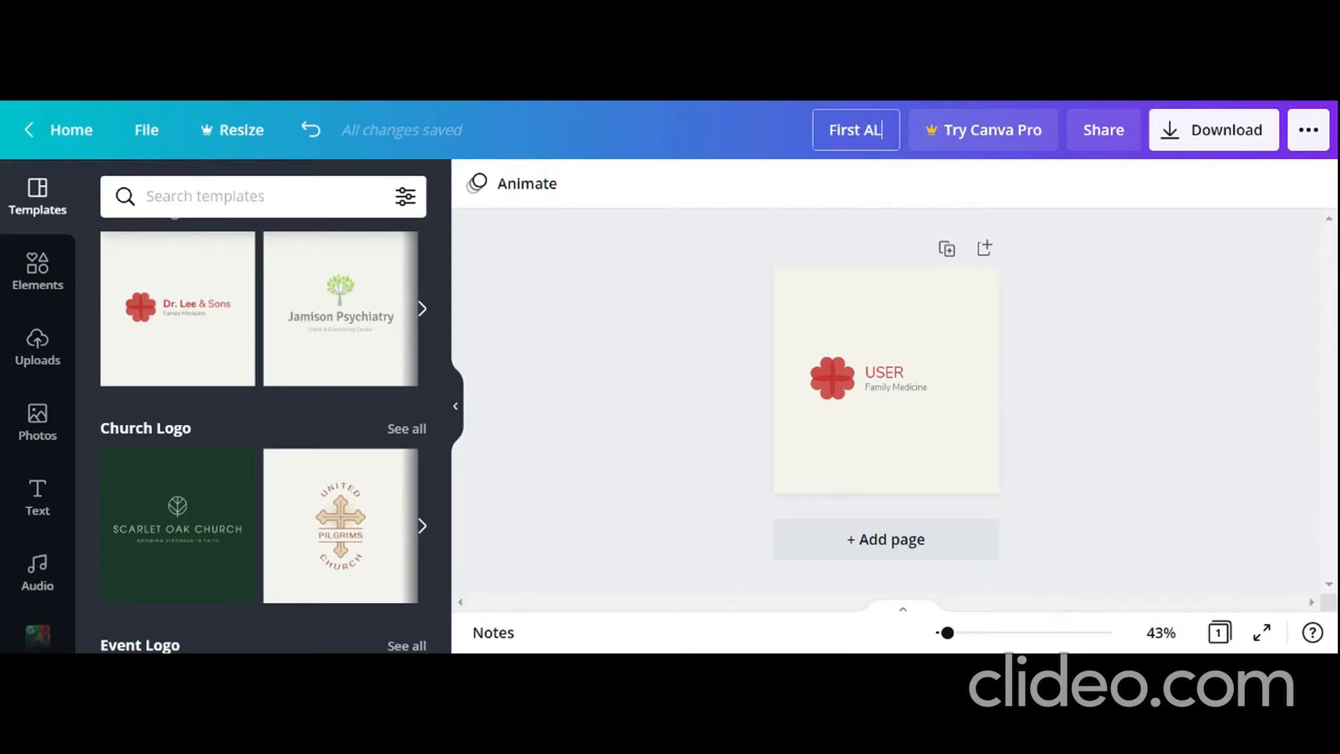
{"action": "key", "text": "BackSpace"}
{"action": "key", "text": "Return"}
{"action": "type", "text": "OGO"}
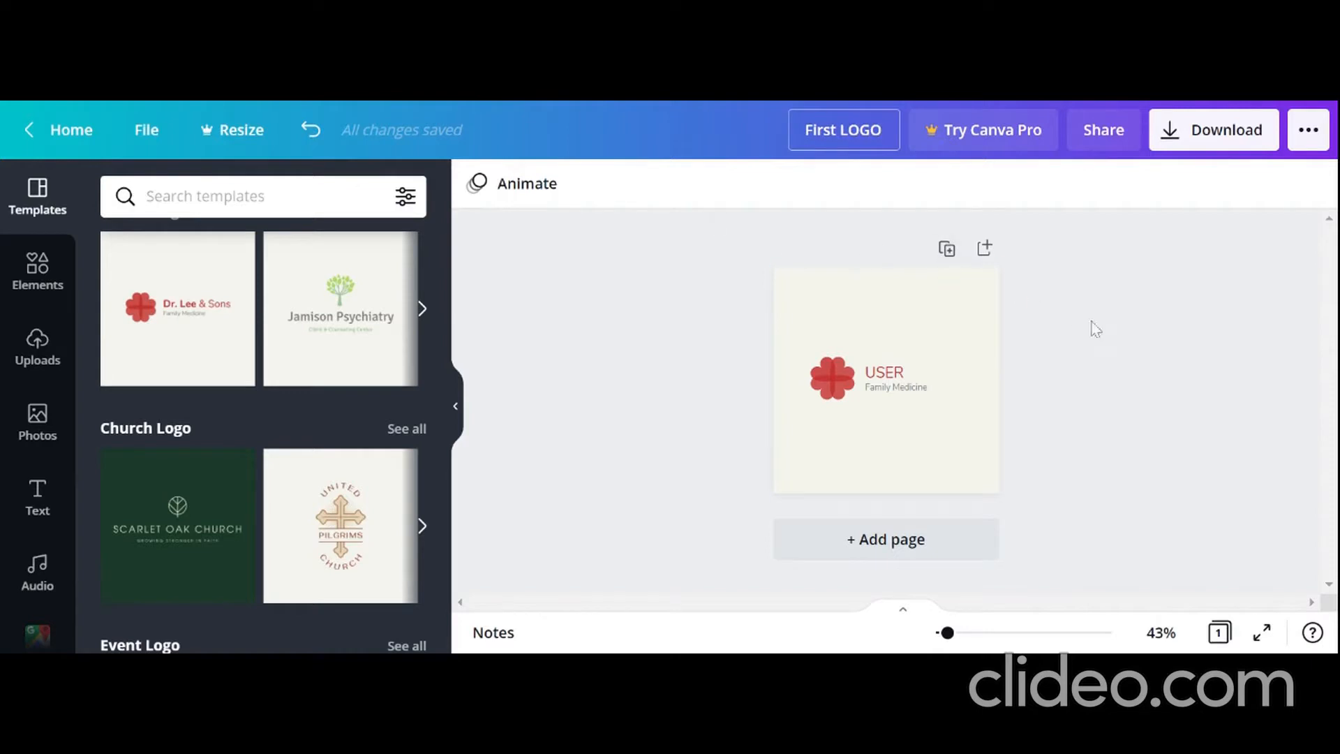
{"action": "left_click", "coordinate": [1139, 345]}
Step: Try the Breathe page animation on the logo page and apply the Block animation instead
{"action": "left_click", "coordinate": [523, 184]}
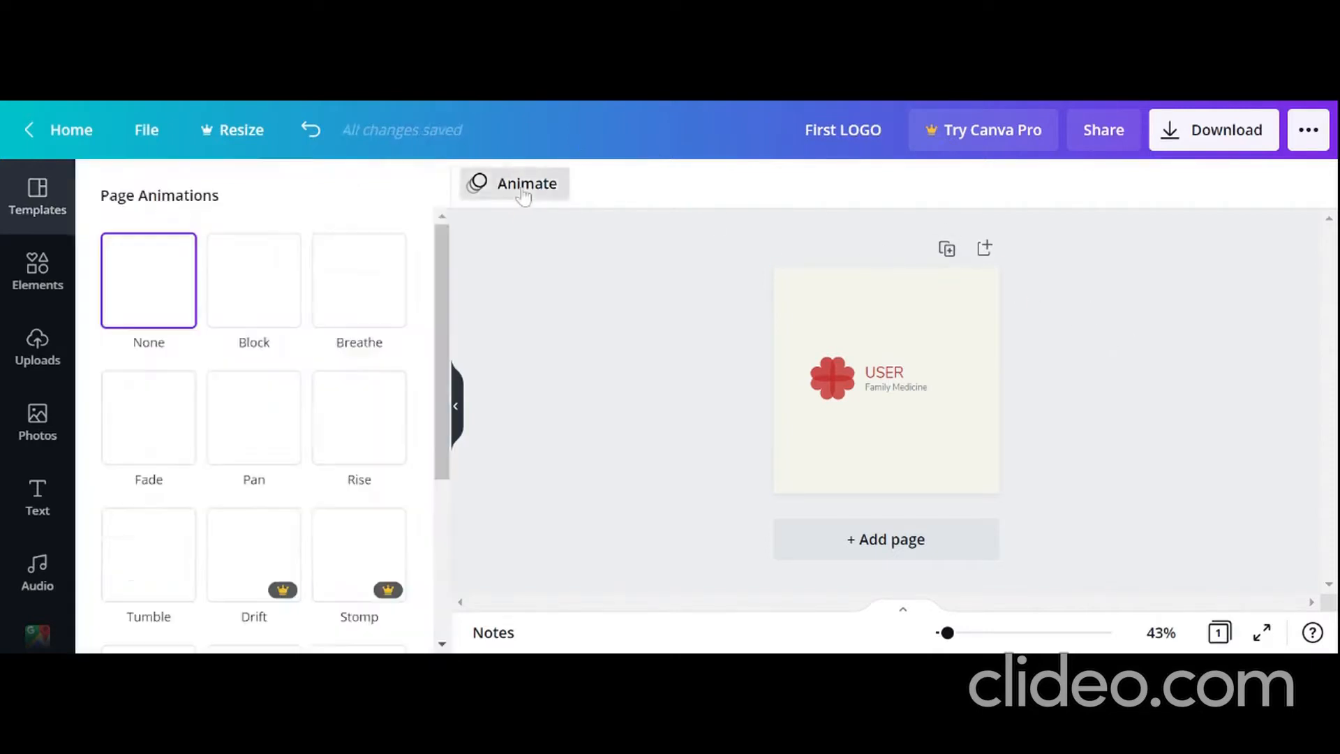
{"action": "left_click", "coordinate": [380, 286]}
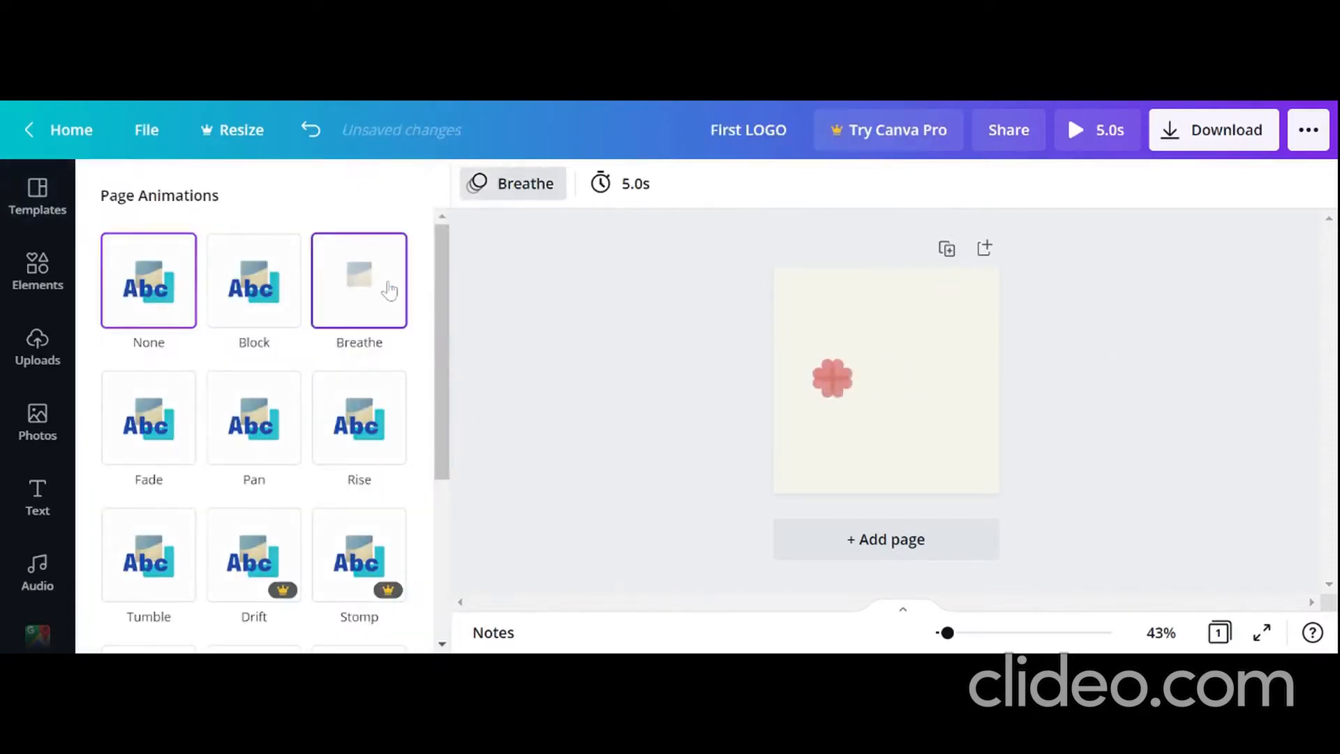
{"action": "left_click", "coordinate": [230, 280]}
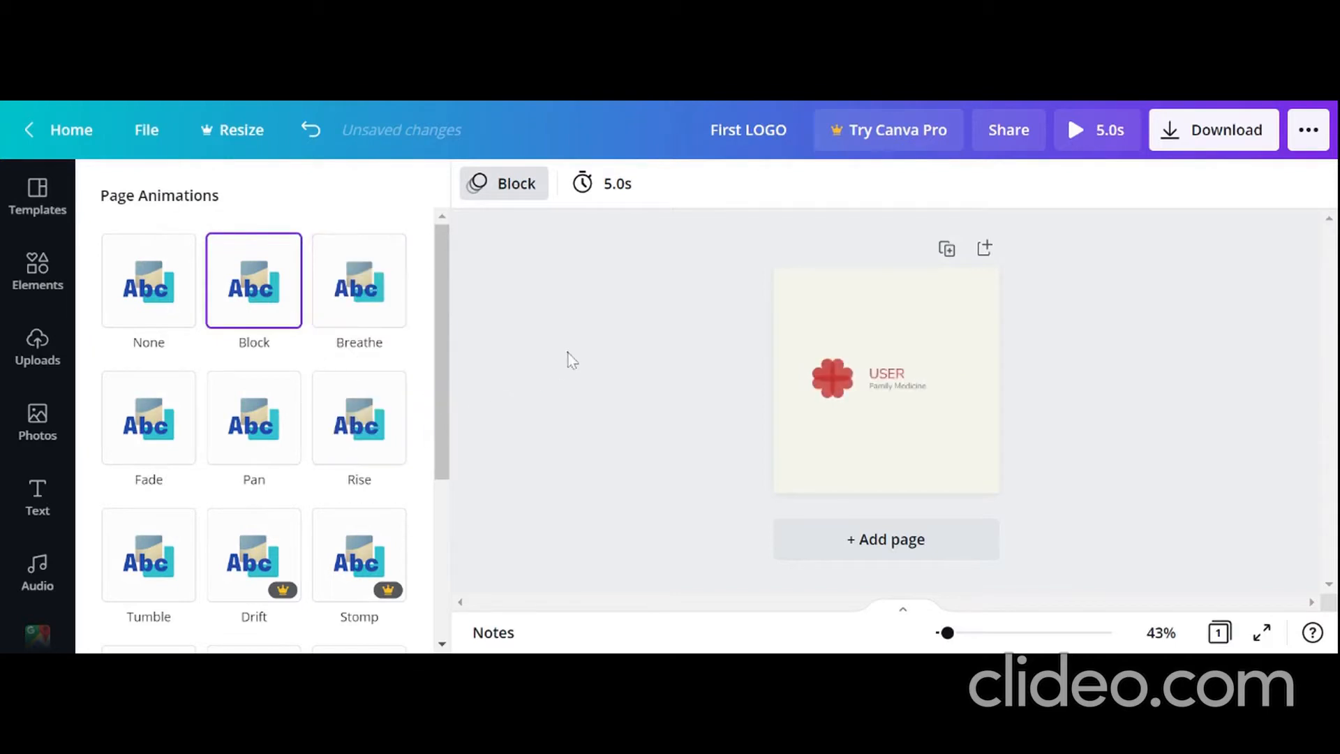
{"action": "left_click", "coordinate": [569, 359]}
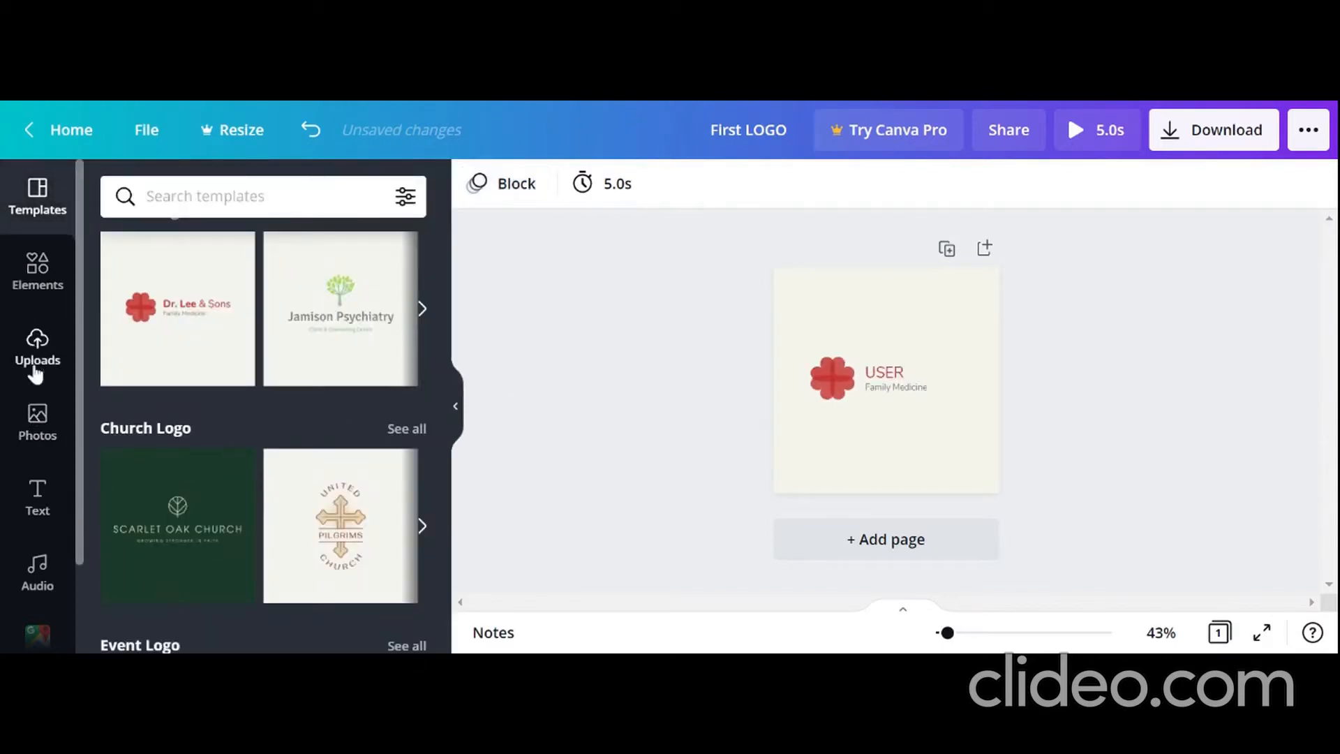
Step: Browse the music tracks and categories offered in the audio library
{"action": "left_click", "coordinate": [38, 571]}
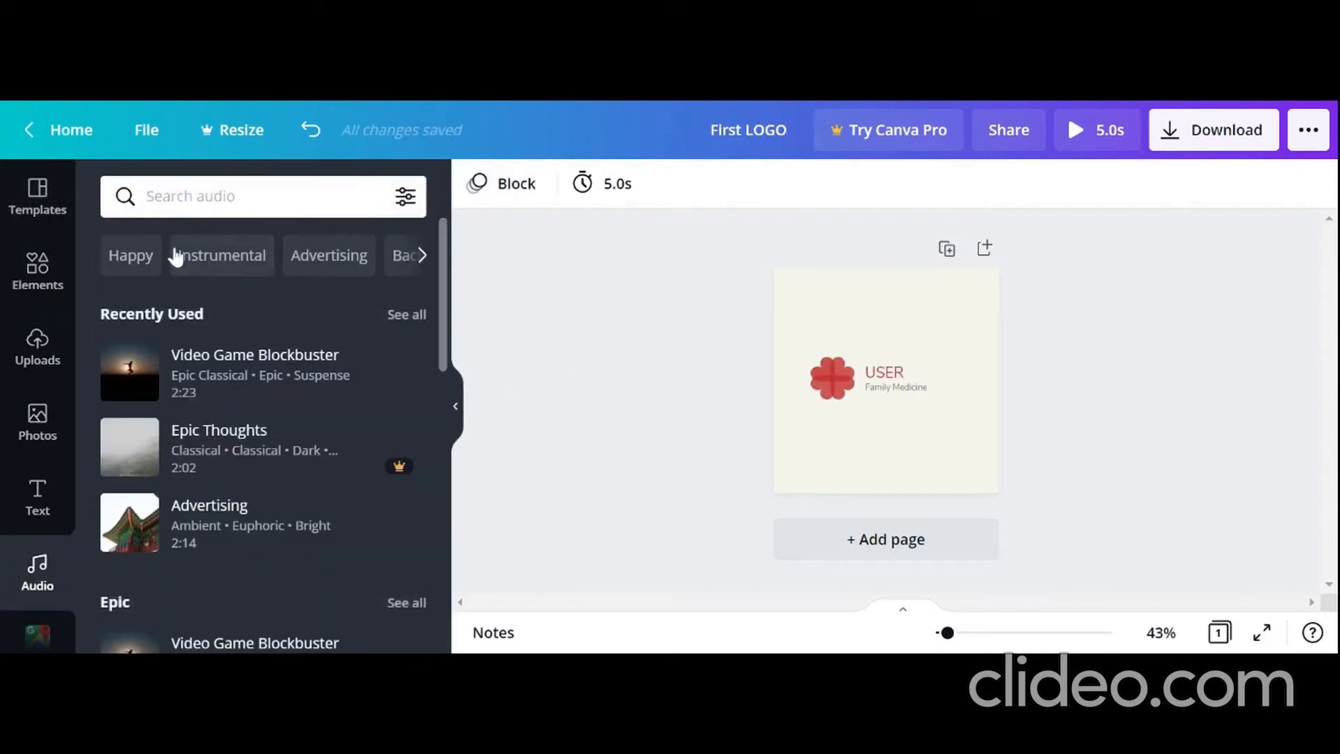
{"action": "scroll", "coordinate": [266, 429], "scroll_direction": "down", "scroll_amount": 8}
{"action": "scroll", "coordinate": [283, 429], "scroll_direction": "down", "scroll_amount": 2}
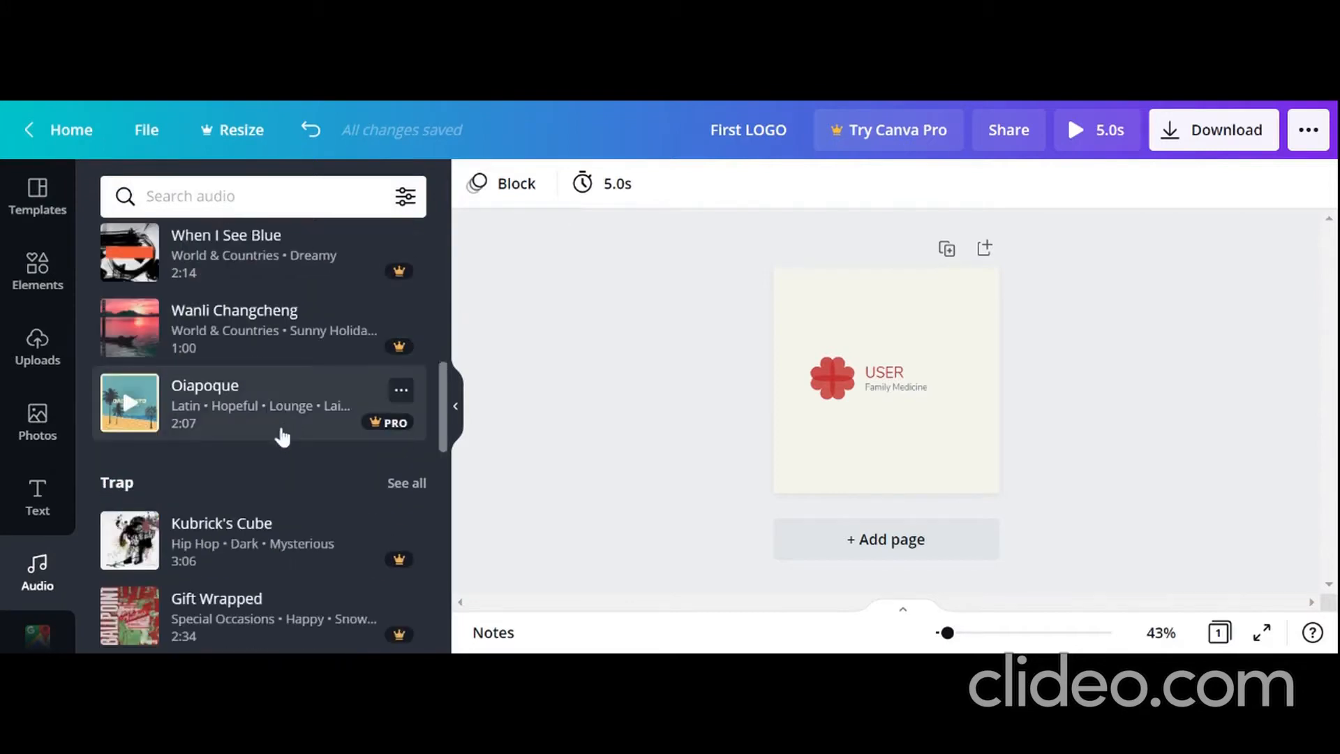
{"action": "scroll", "coordinate": [280, 436], "scroll_direction": "up", "scroll_amount": 10}
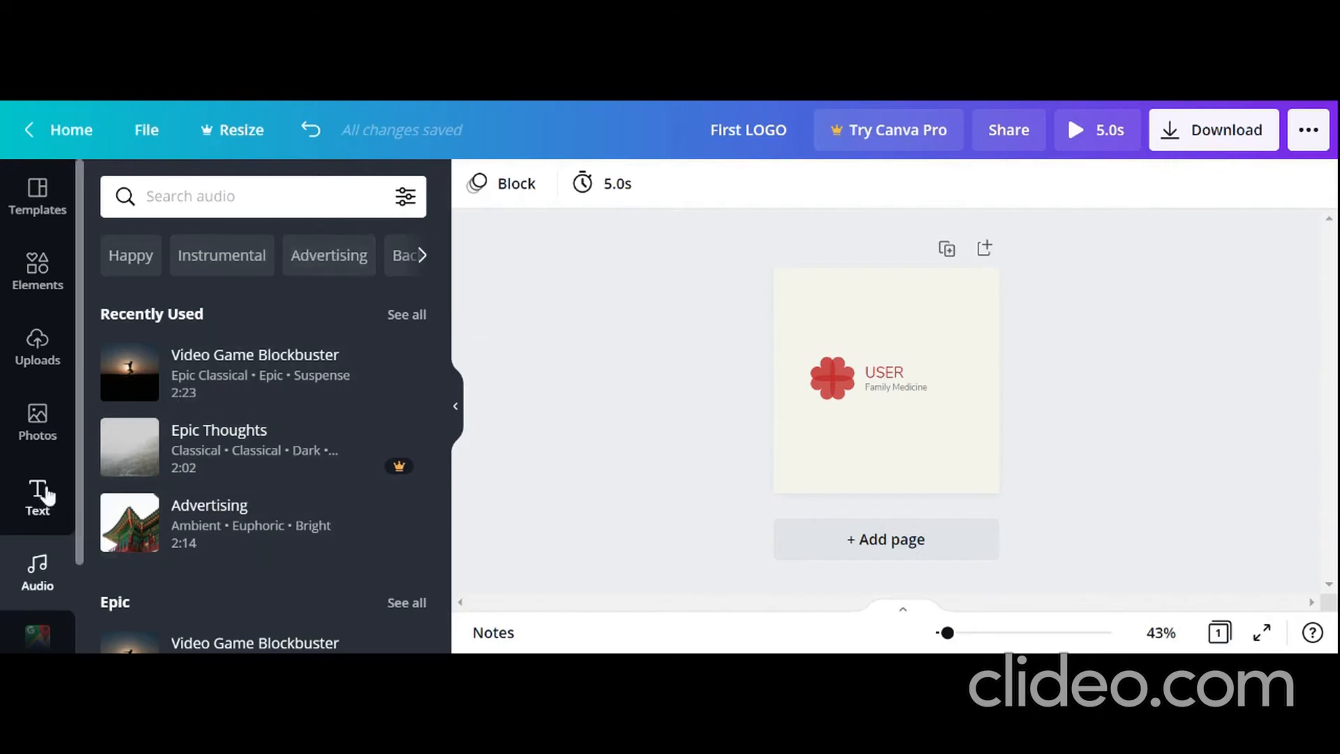
Step: Check the video and audio sections of the uploaded media
{"action": "left_click", "coordinate": [32, 344]}
{"action": "left_click", "coordinate": [264, 302]}
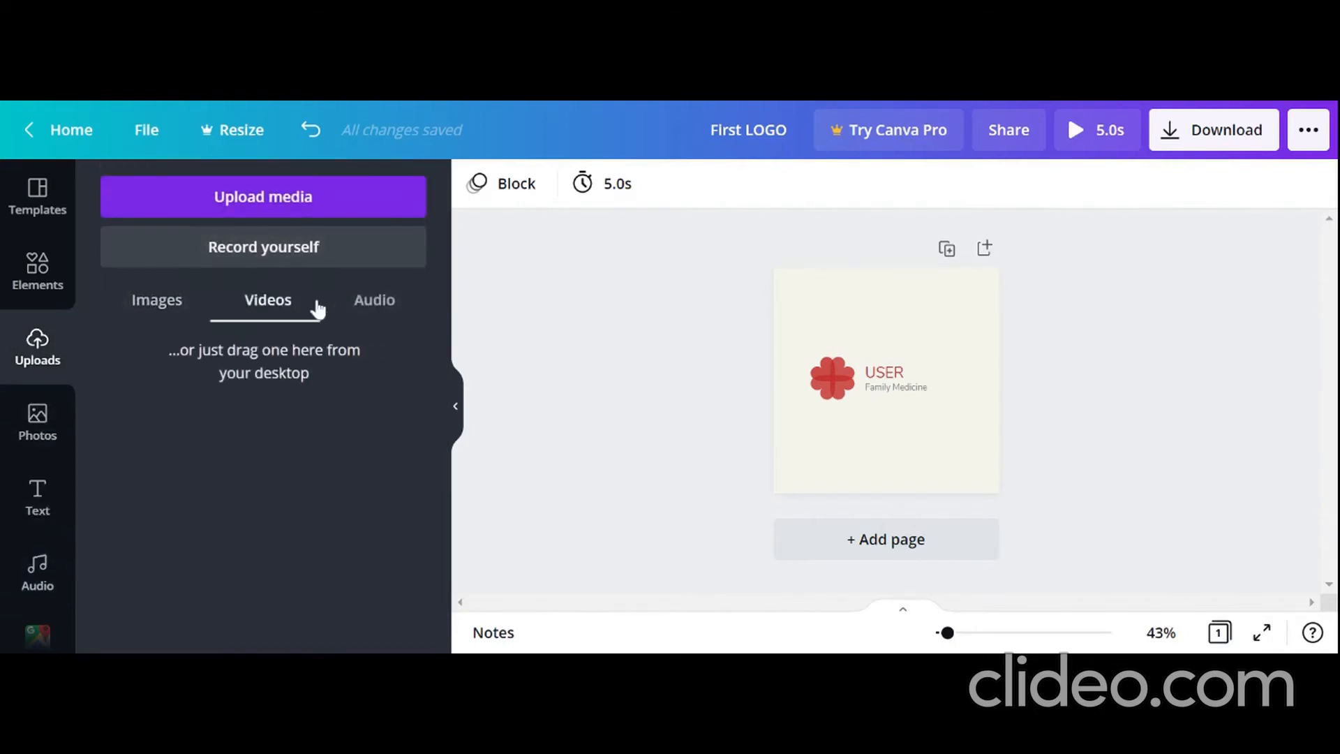
{"action": "left_click", "coordinate": [375, 307]}
{"action": "left_click", "coordinate": [241, 305]}
{"action": "left_click", "coordinate": [358, 307]}
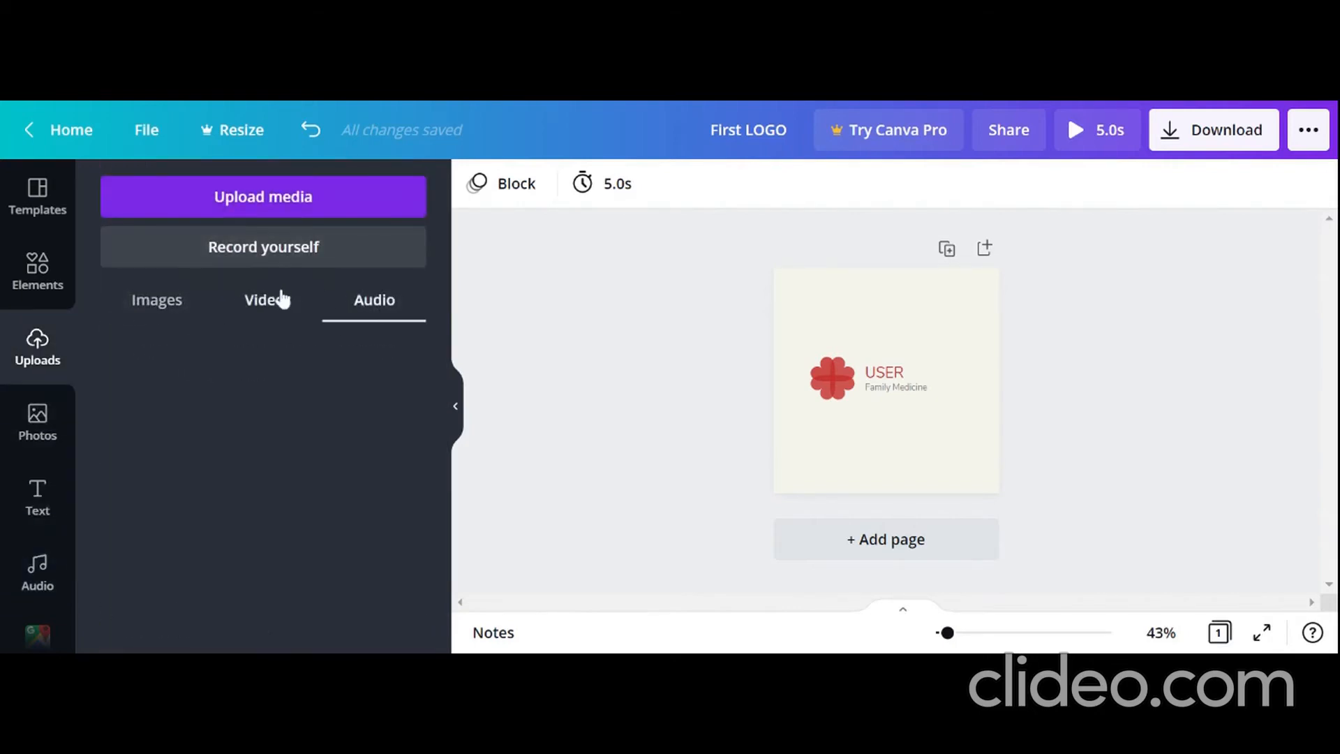
{"action": "left_click", "coordinate": [278, 299]}
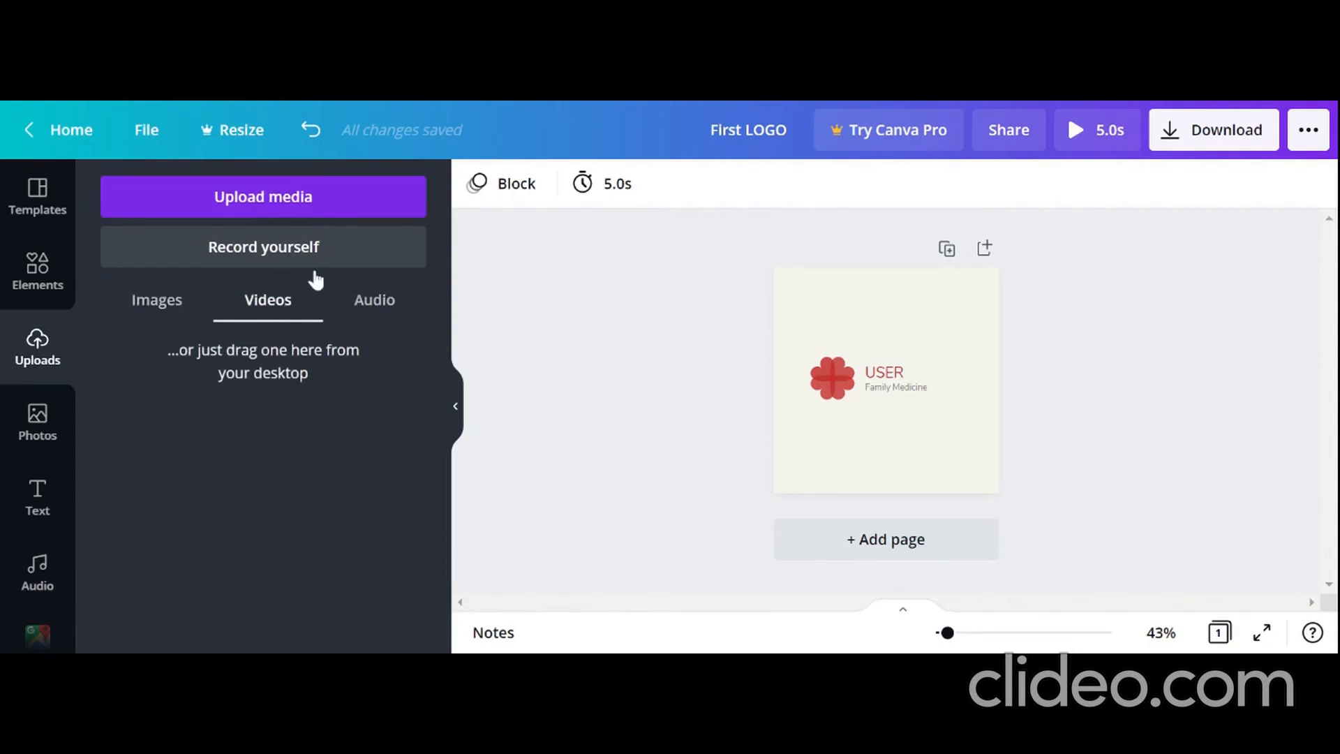